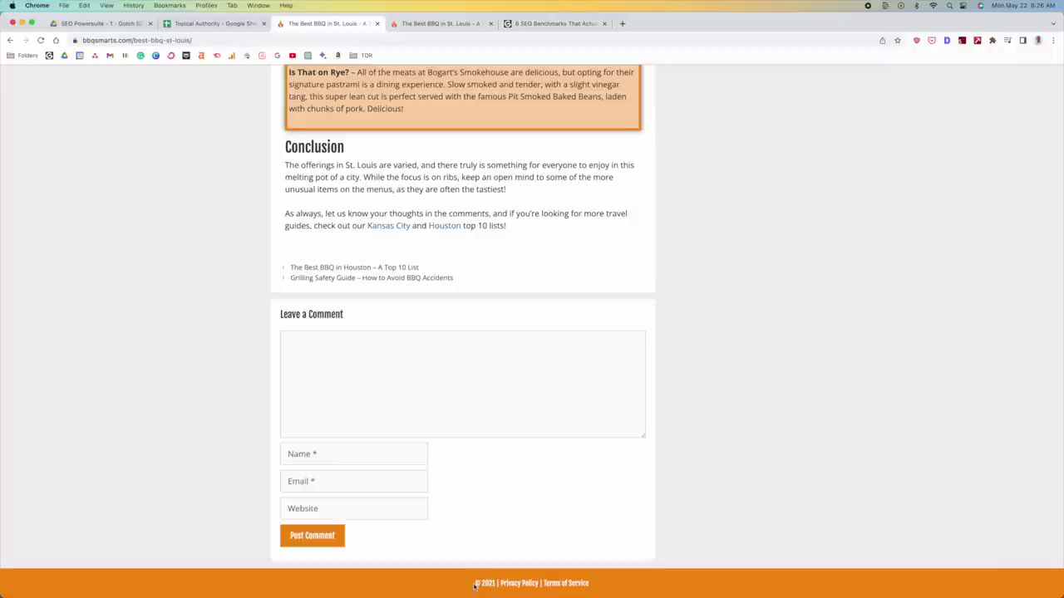
- Check the copyright year in the article page's footer by highlighting it
drag(476, 584, 496, 584)
click(795, 200)
double_click(488, 584)
- Switch to WebSite Auditor and review the linking pages and anchor texts of the links to /best-bbq-st-louis/
key(ctrl+Up)
click(368, 147)
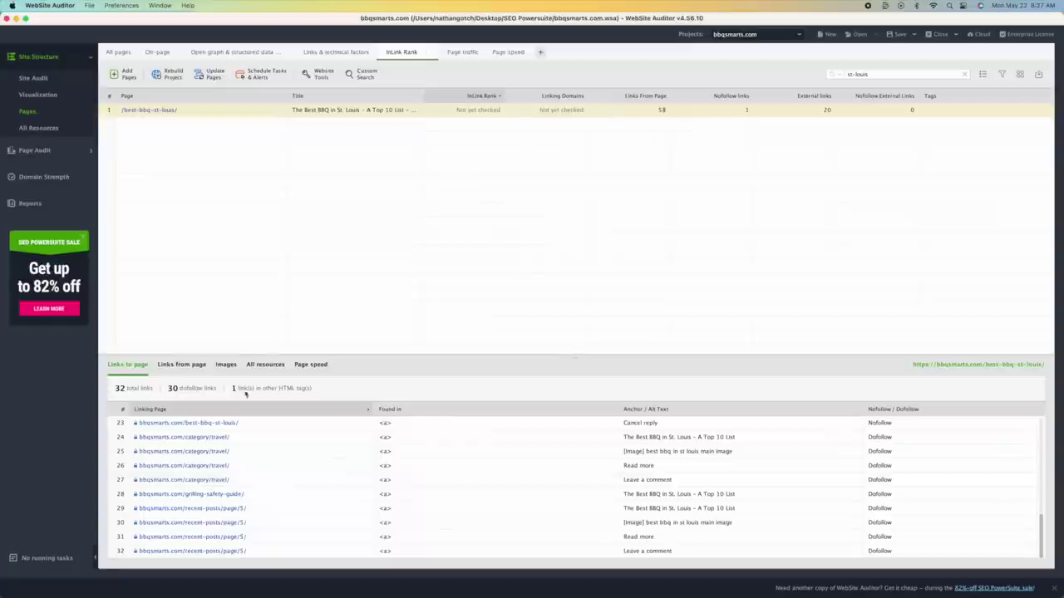
scroll(383, 490, up, 7)
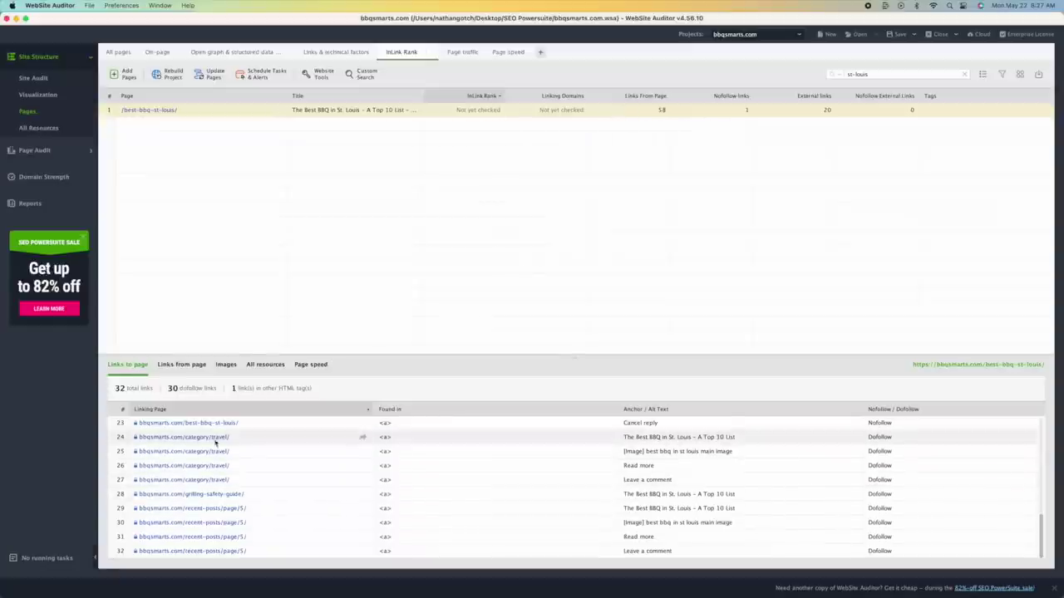
scroll(475, 499, up, 10)
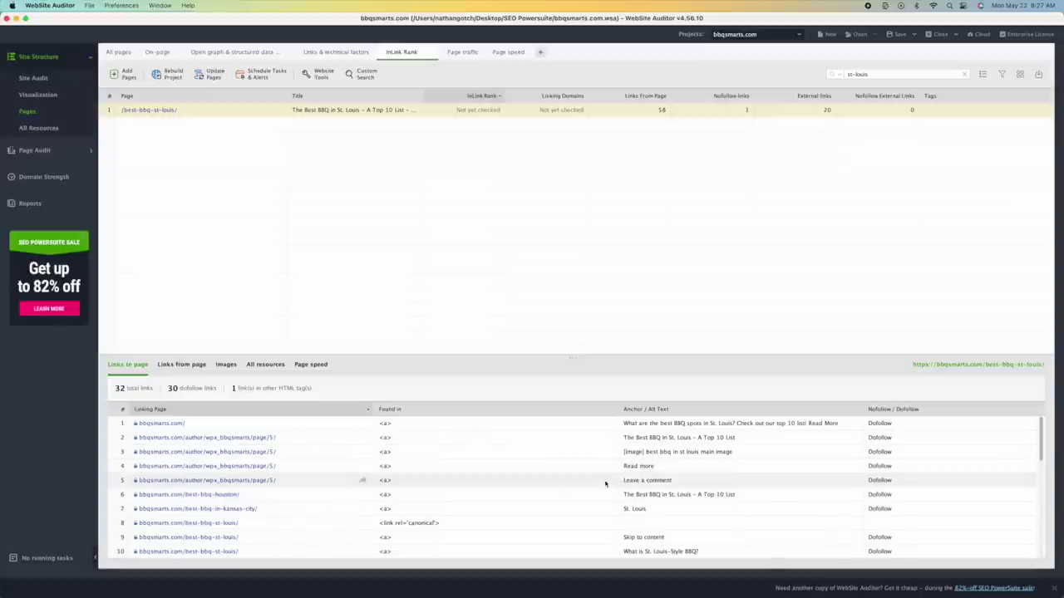
scroll(594, 507, down, 9)
scroll(592, 512, down, 13)
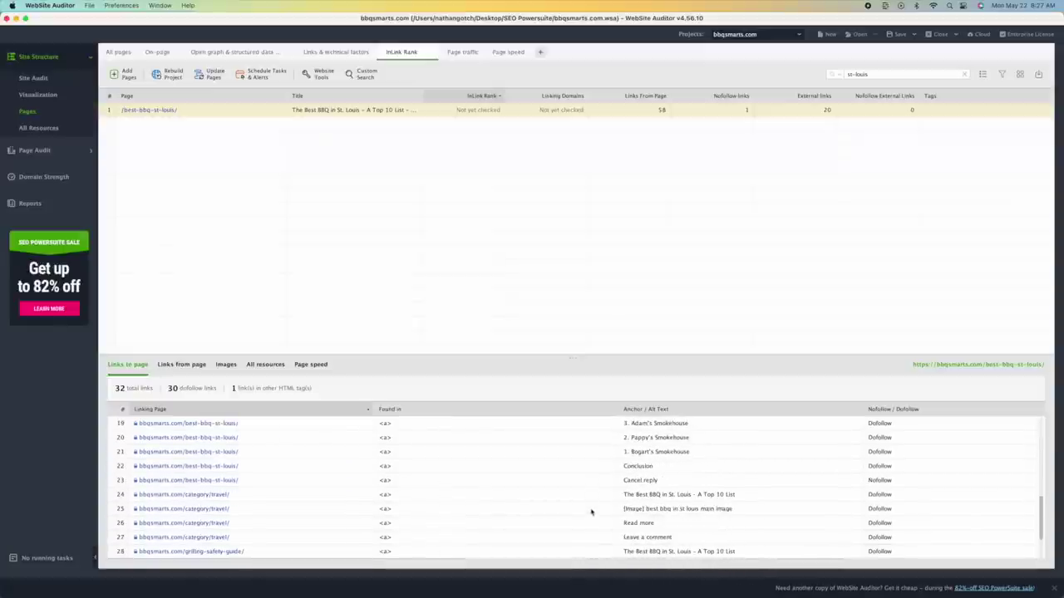
scroll(475, 506, up, 15)
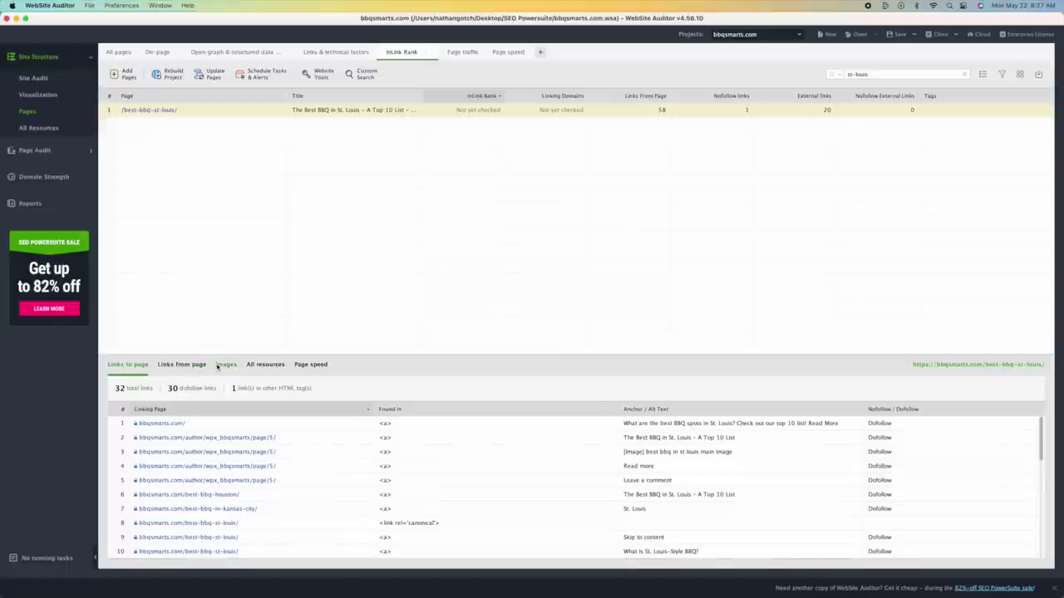
- Show the images of /best-bbq-st-louis/ and review their HTTP status codes and alt texts
click(222, 366)
scroll(305, 490, down, 3)
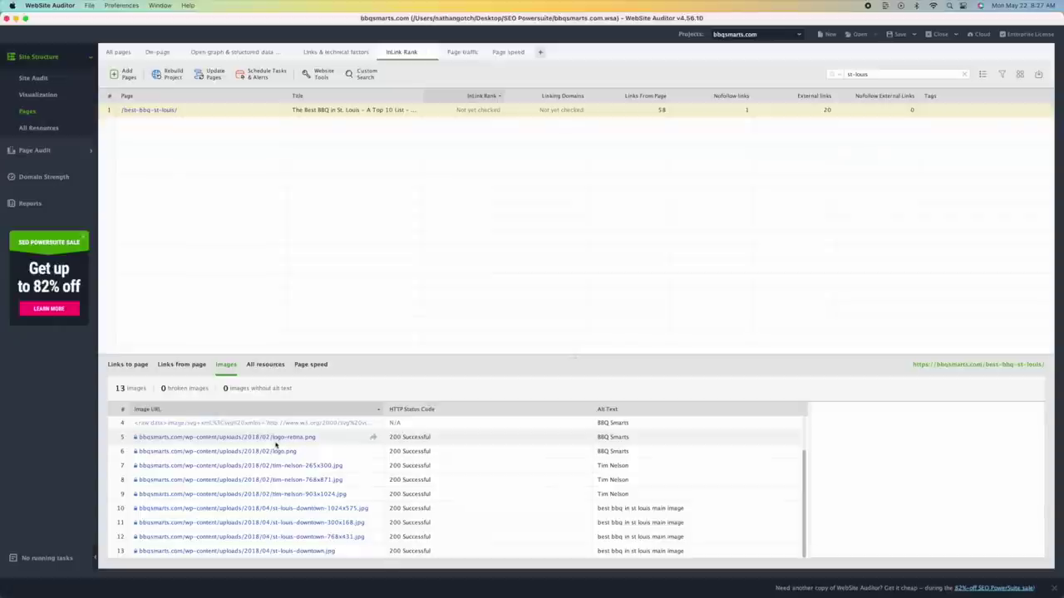
scroll(308, 456, up, 3)
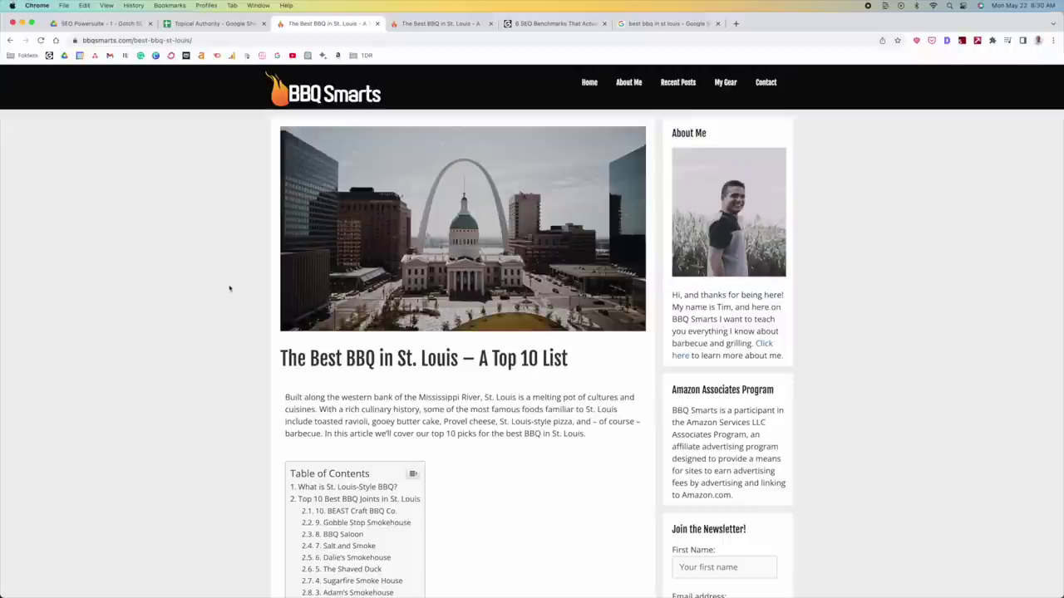
- Examine the St. Louis BBQ article's title, introduction, table of contents and first restaurant entry in Chrome
scroll(496, 390, down, 3)
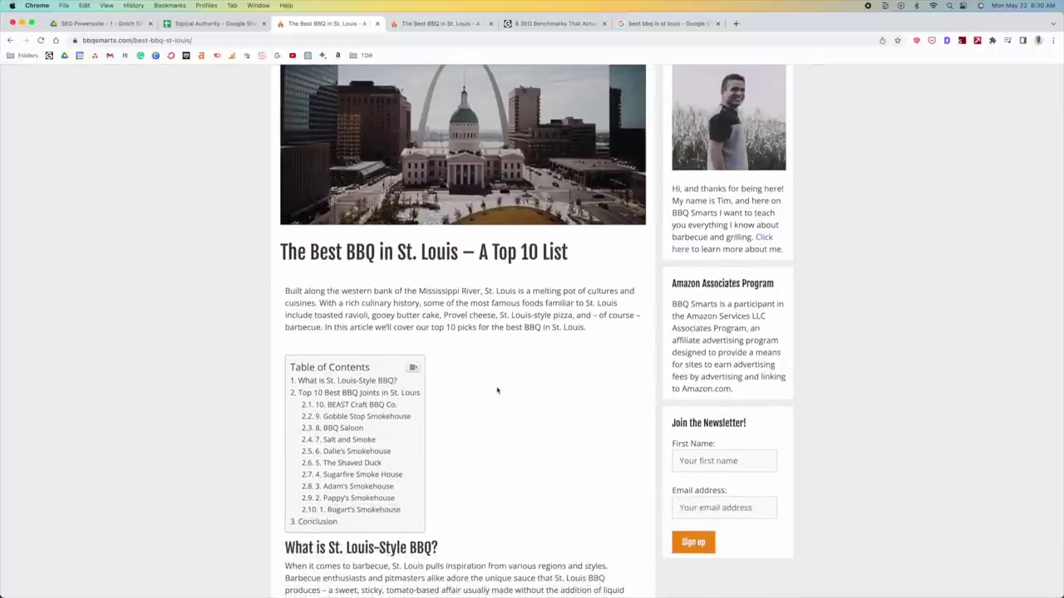
scroll(239, 350, up, 3)
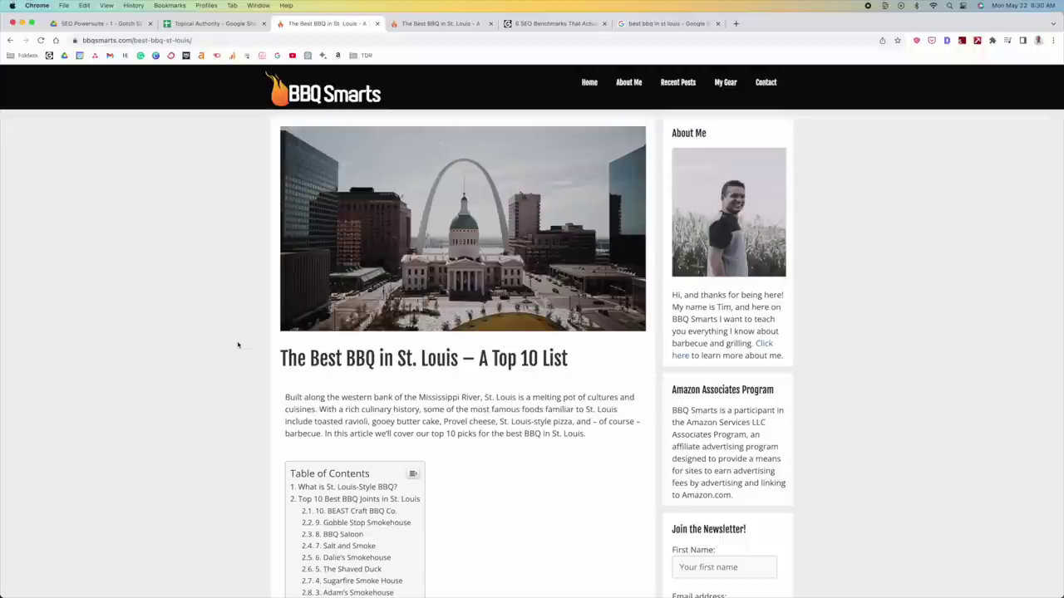
scroll(237, 345, down, 1)
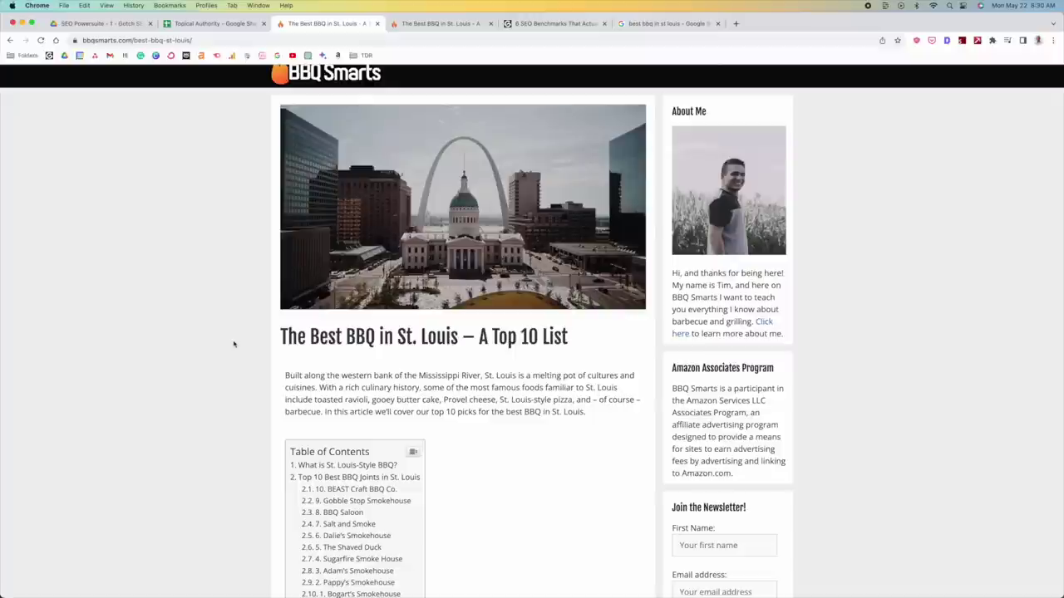
scroll(233, 344, up, 1)
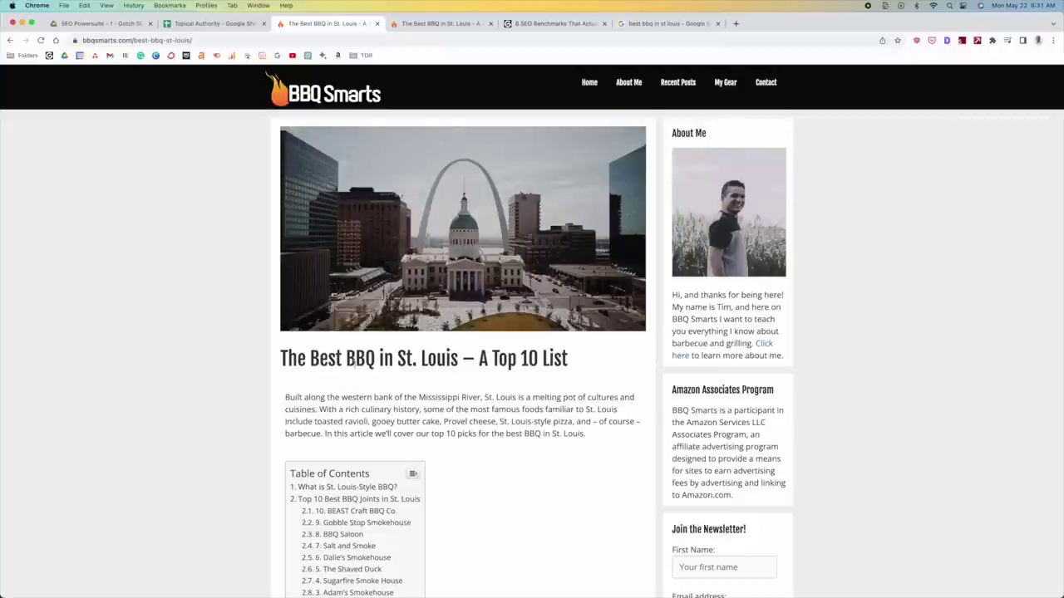
scroll(246, 362, down, 1)
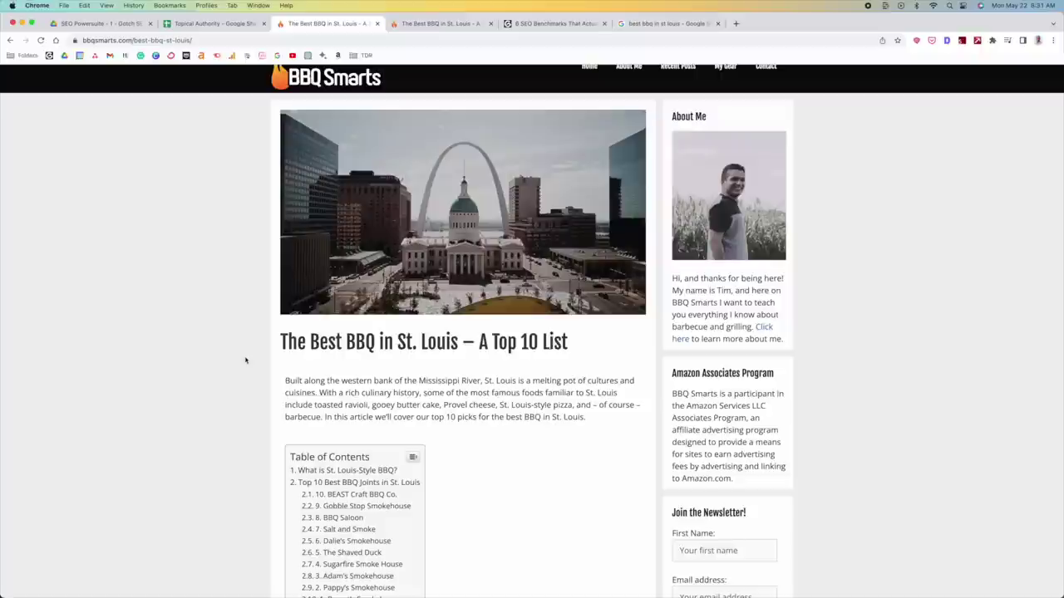
scroll(245, 360, up, 1)
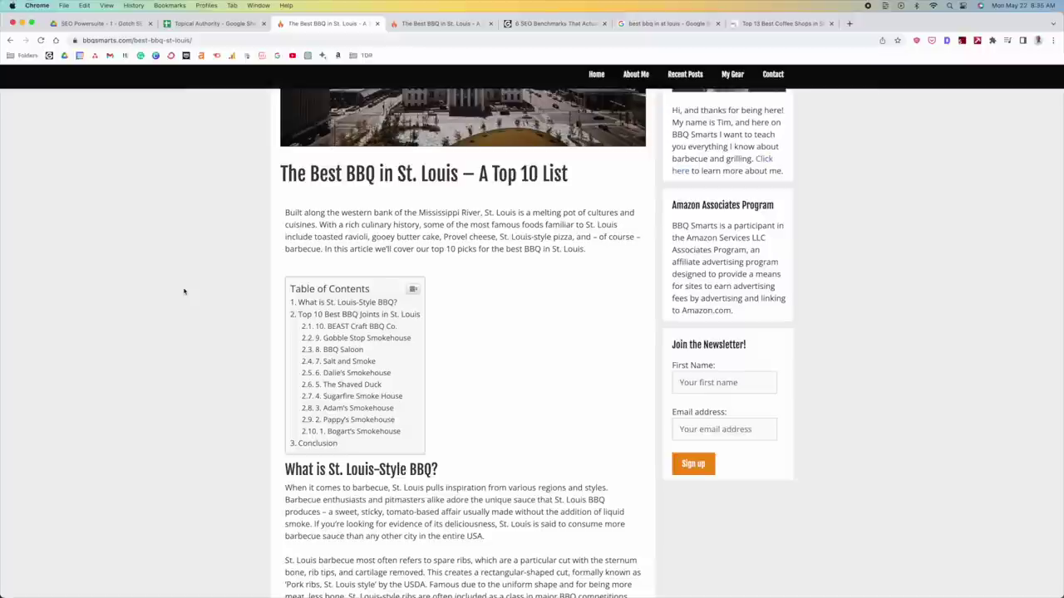
scroll(184, 291, down, 5)
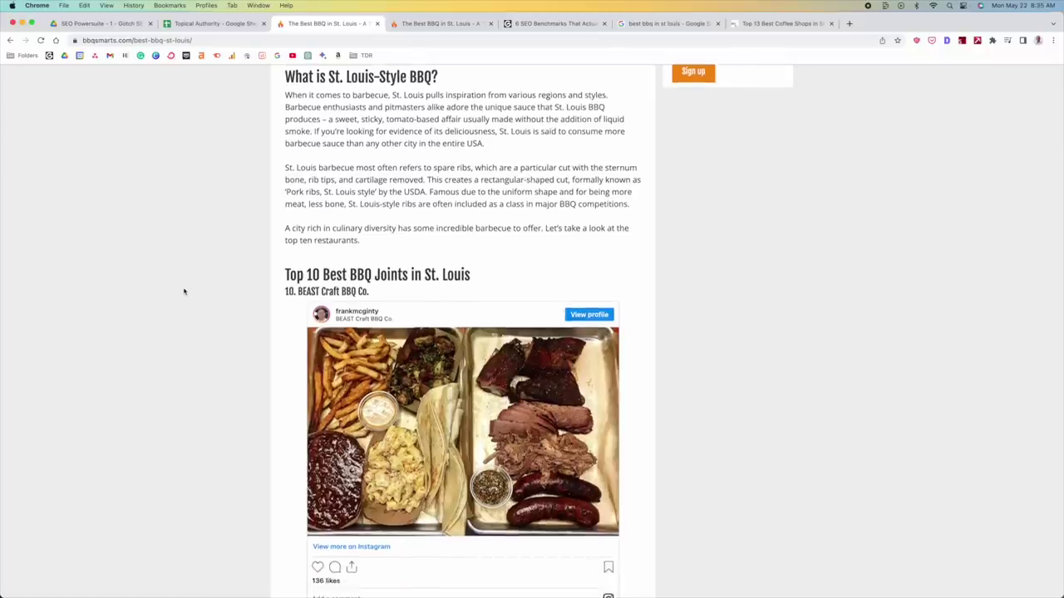
scroll(185, 290, down, 2)
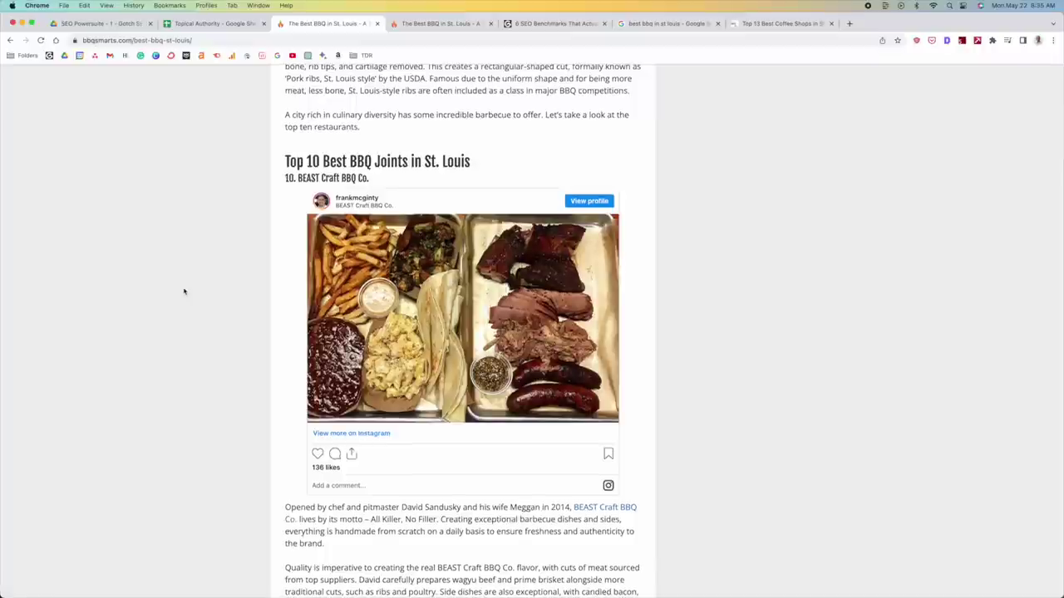
scroll(184, 291, down, 2)
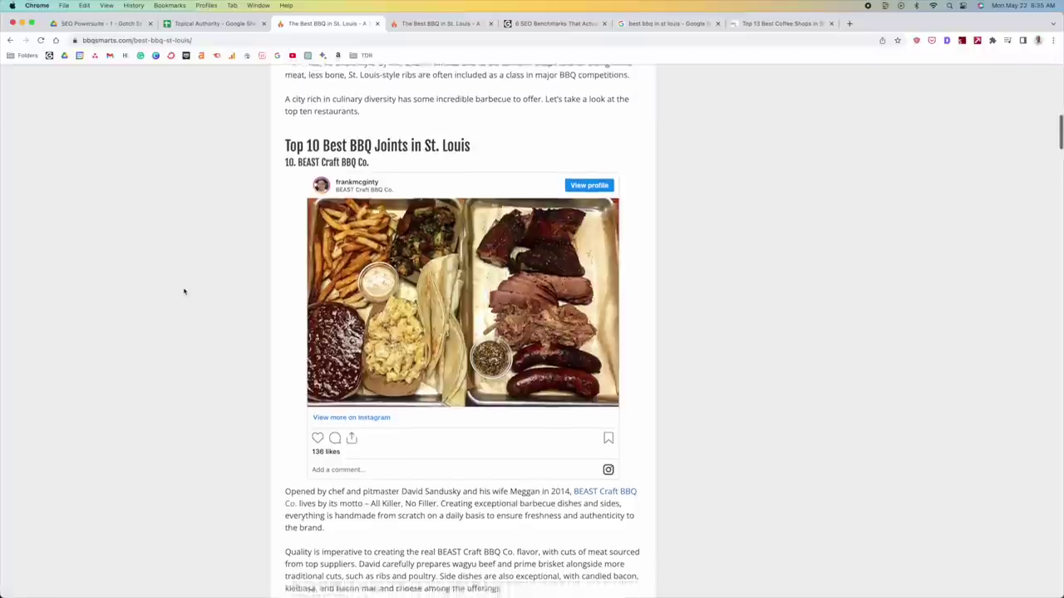
scroll(188, 303, down, 1)
scroll(189, 303, down, 1)
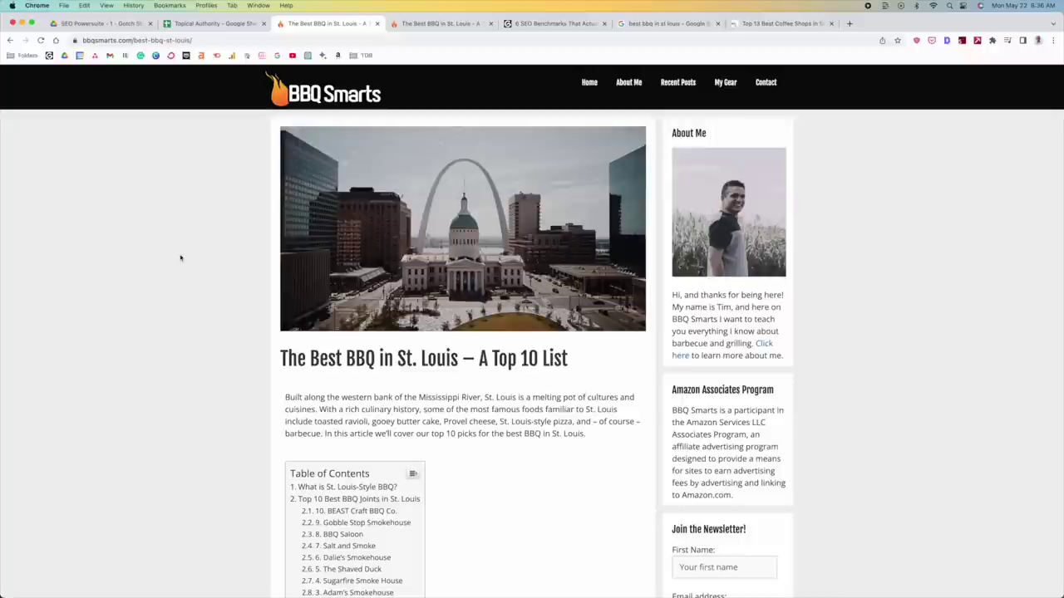
- Highlight the keyword phrase in the article's title, clear the selection, and look over the top of the page
drag(301, 358, 400, 359)
click(401, 359)
scroll(420, 257, down, 1)
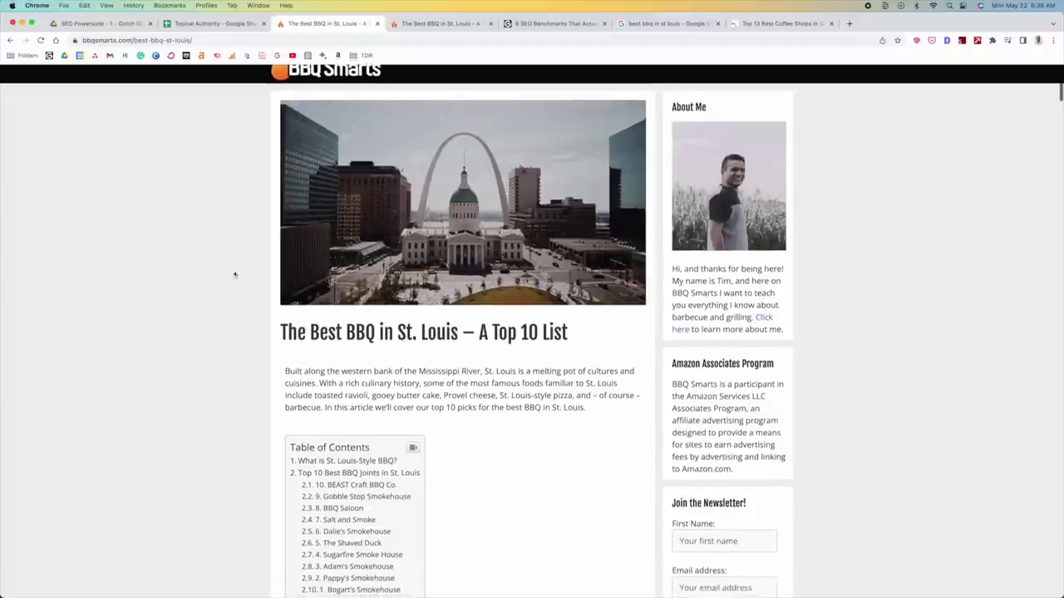
scroll(451, 247, up, 1)
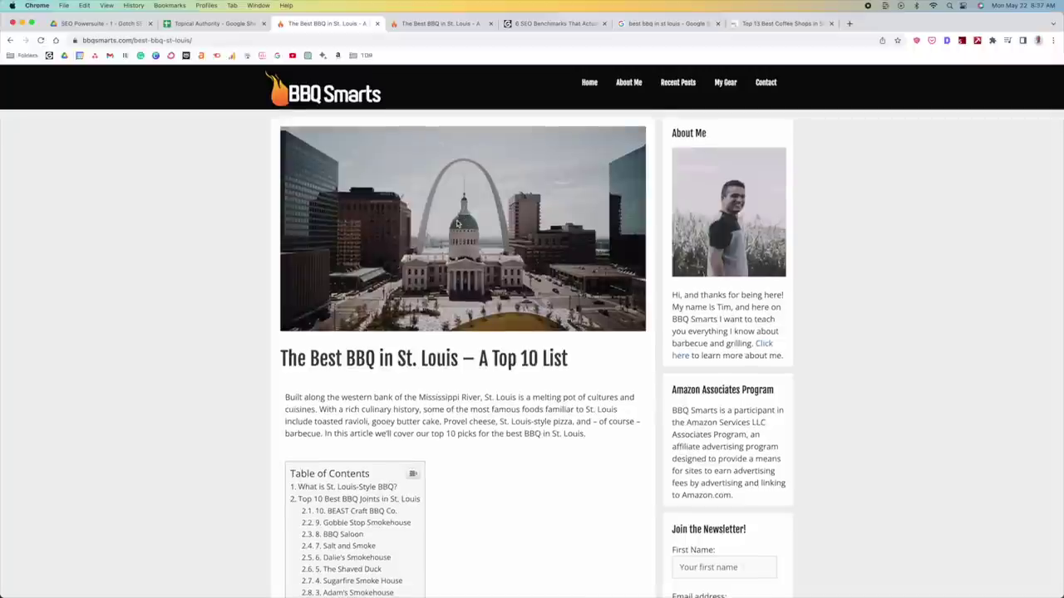
scroll(499, 266, down, 5)
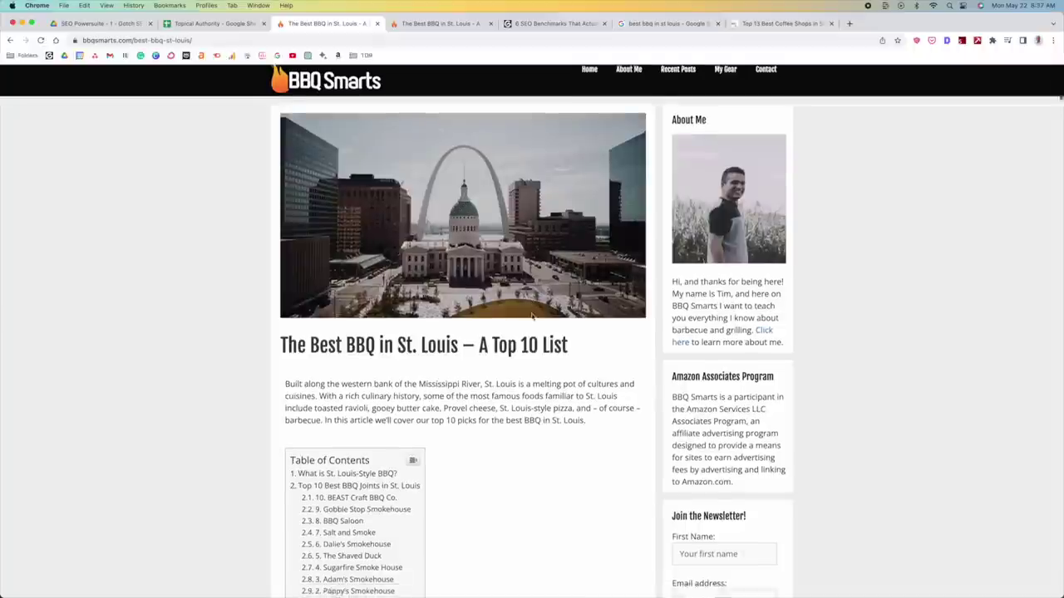
scroll(556, 316, up, 3)
scroll(555, 316, up, 2)
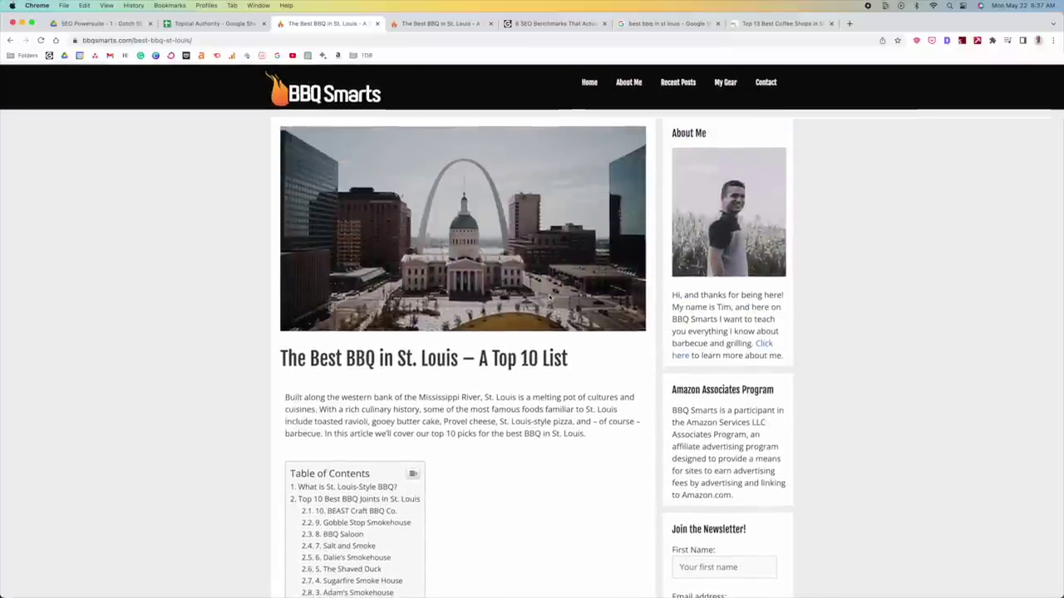
- Examine the end of the article, including the Pappy's and Bogart's Smokehouse entries, the conclusion and its internal links
key(End)
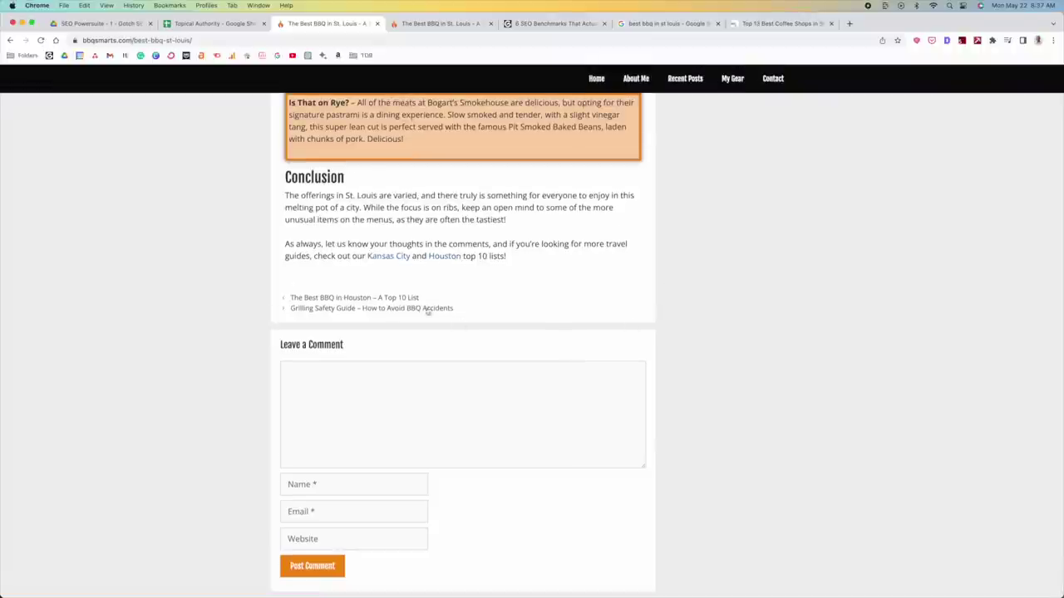
scroll(603, 293, up, 5)
scroll(604, 294, up, 20)
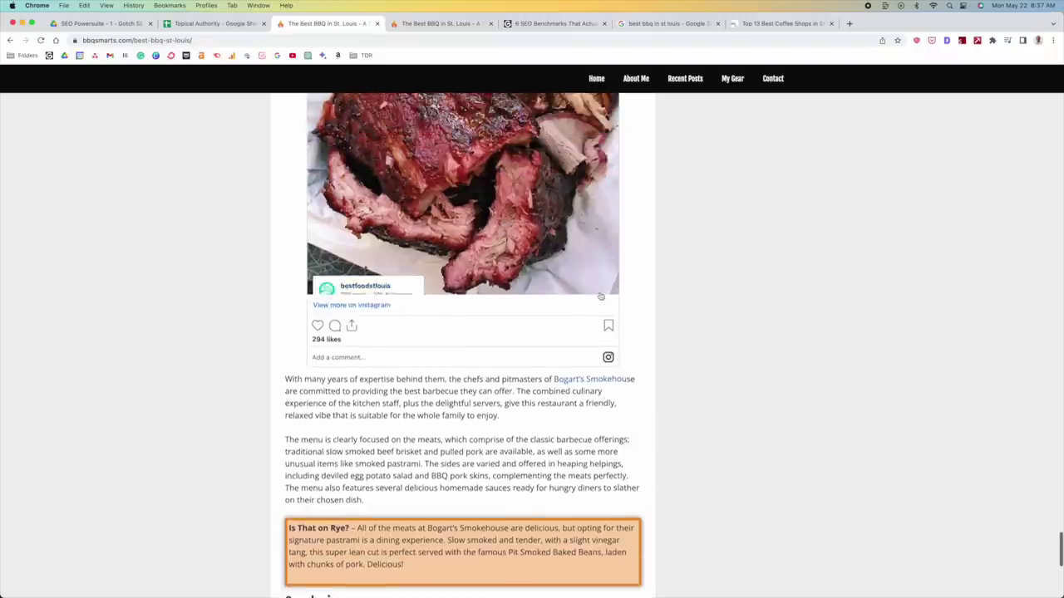
scroll(687, 312, down, 2)
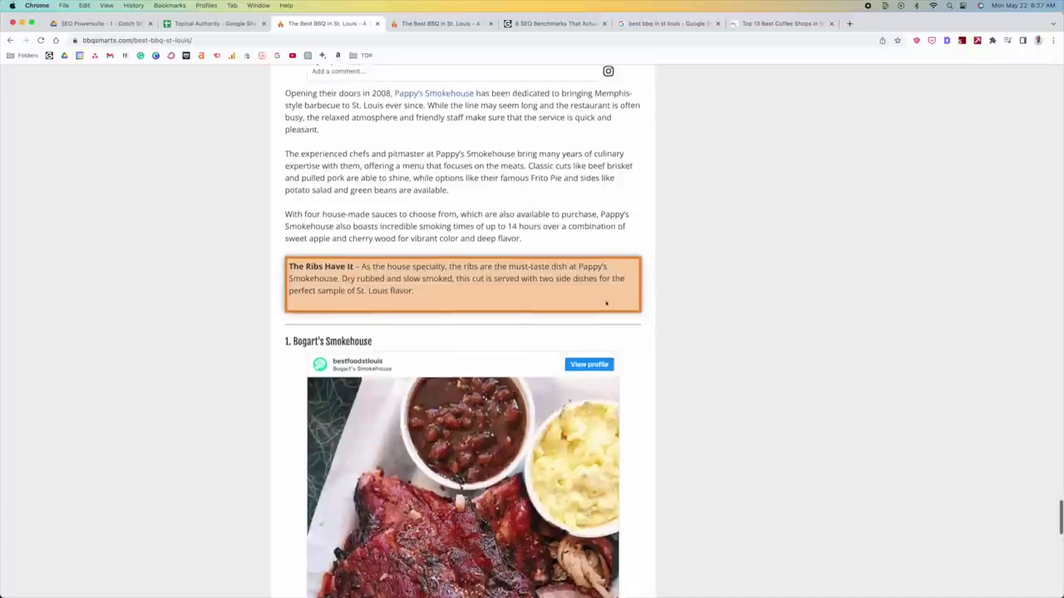
scroll(232, 313, down, 3)
scroll(232, 314, down, 12)
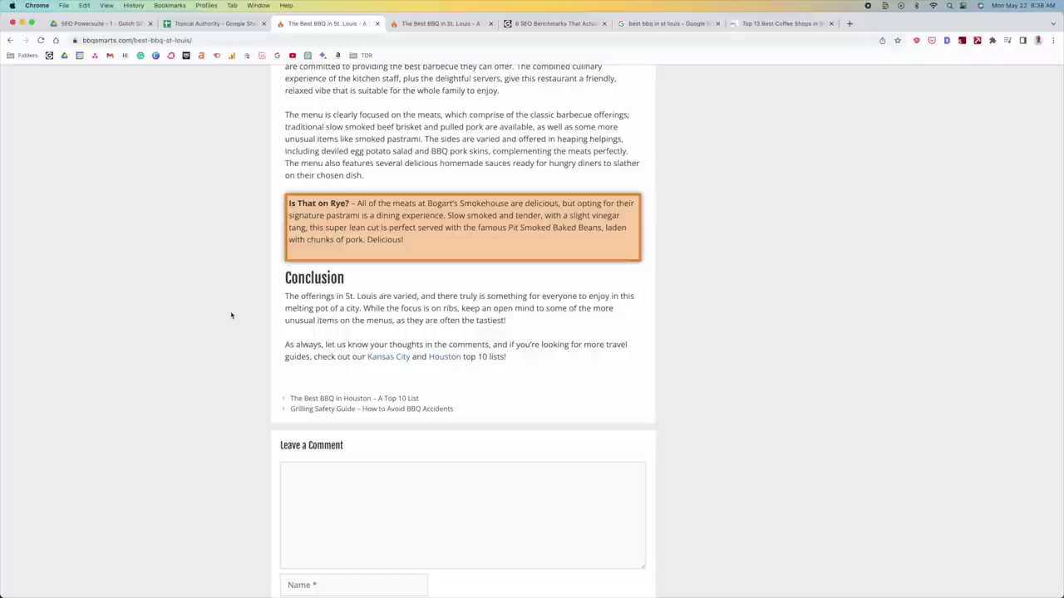
- Skim the entire article from the header image through all restaurant entries to the comment form, and return to the introduction
scroll(363, 354, up, 20)
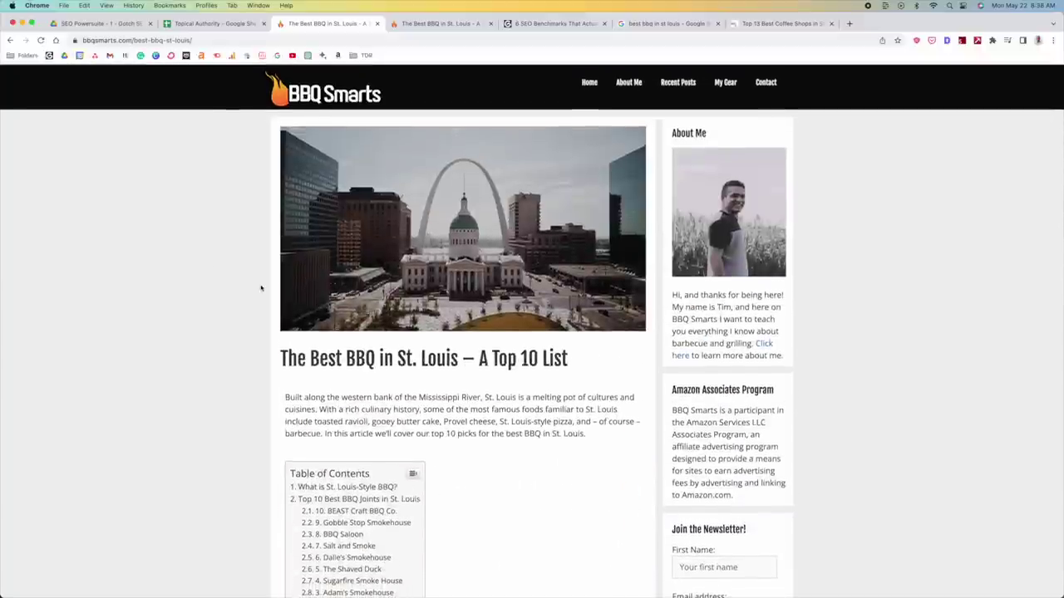
scroll(263, 291, down, 5)
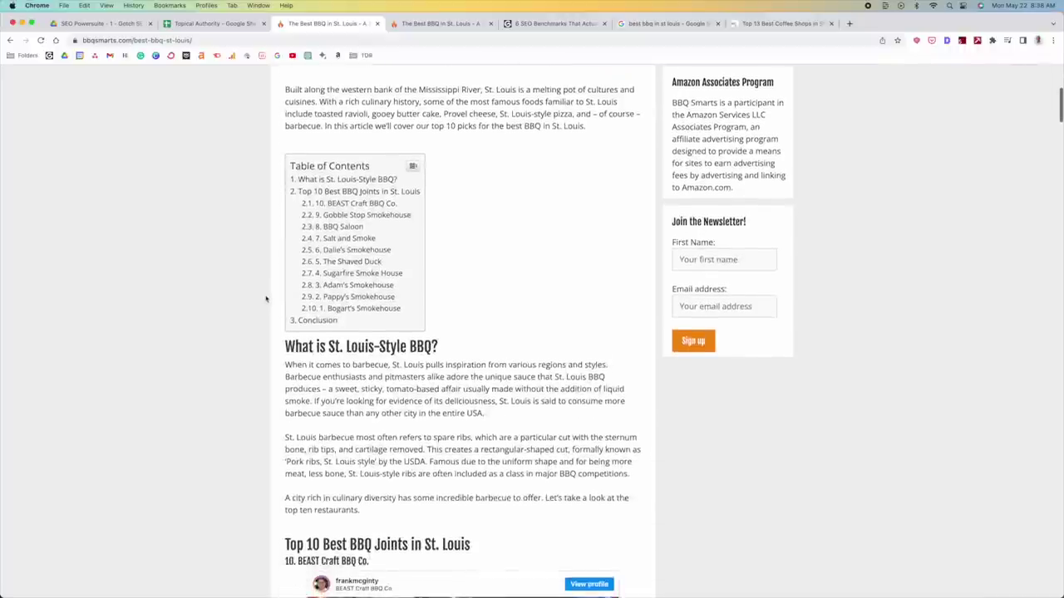
scroll(266, 299, down, 4)
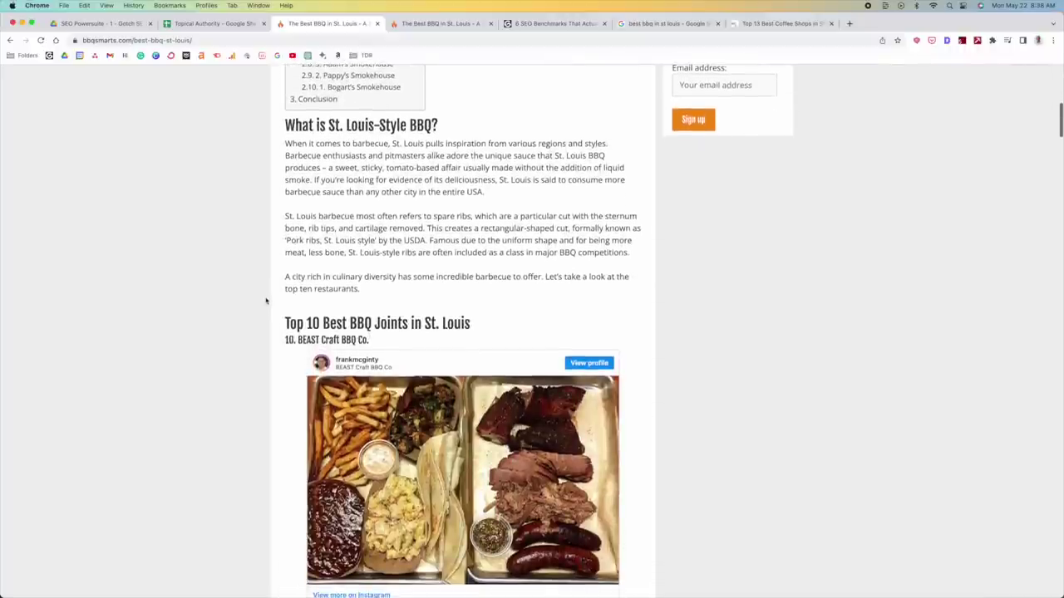
scroll(266, 301, down, 15)
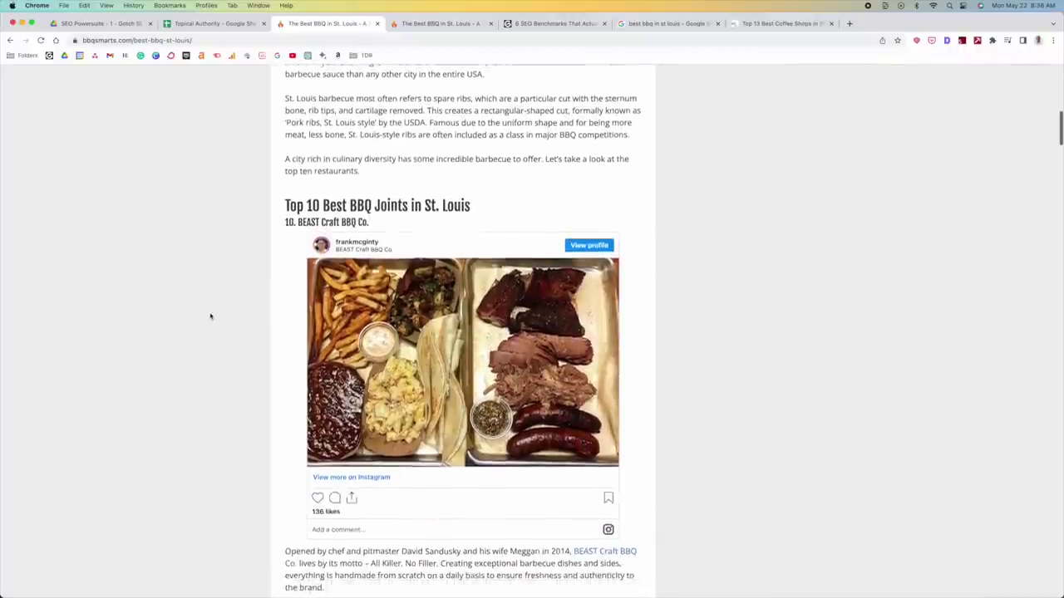
scroll(214, 317, down, 20)
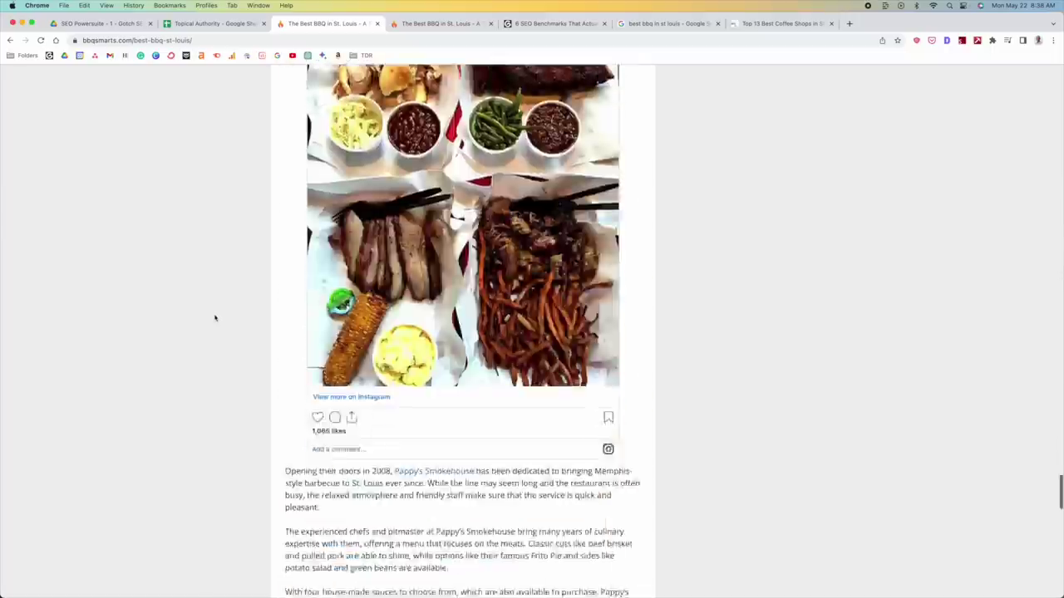
scroll(214, 318, down, 3)
scroll(215, 318, up, 3)
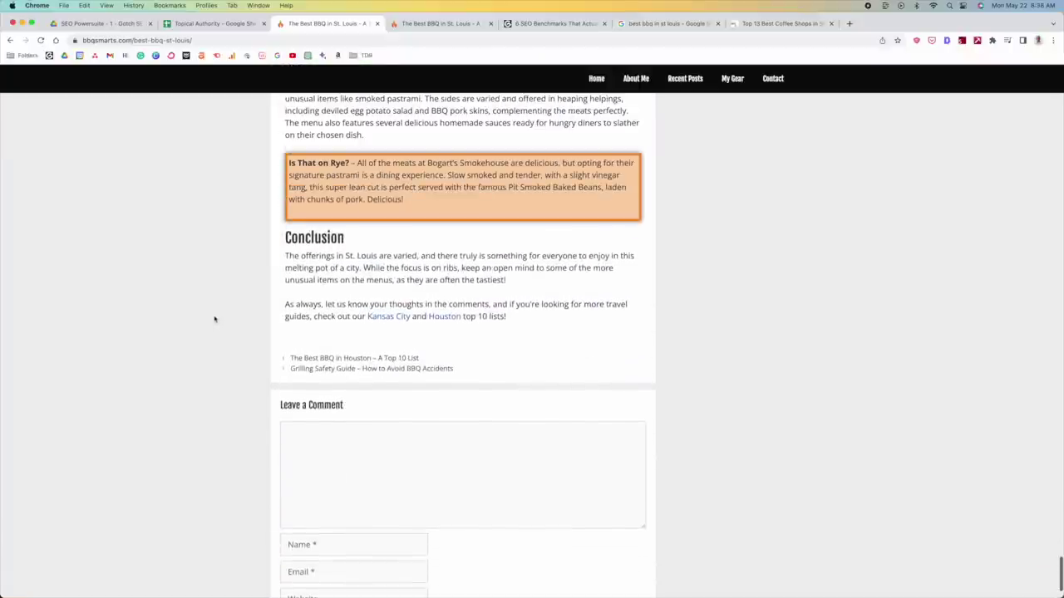
scroll(216, 333, up, 20)
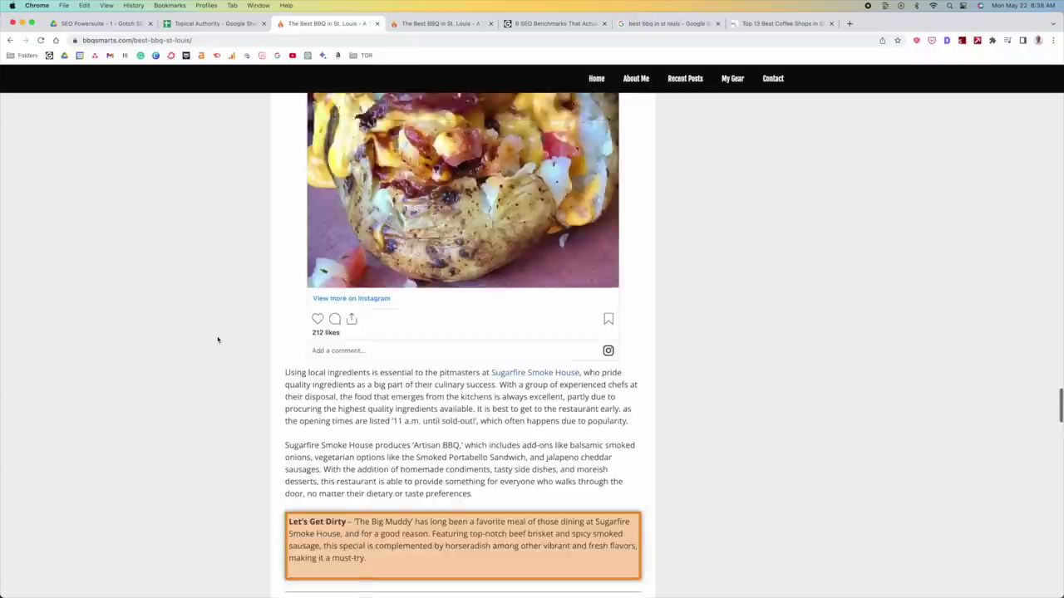
scroll(329, 287, up, 15)
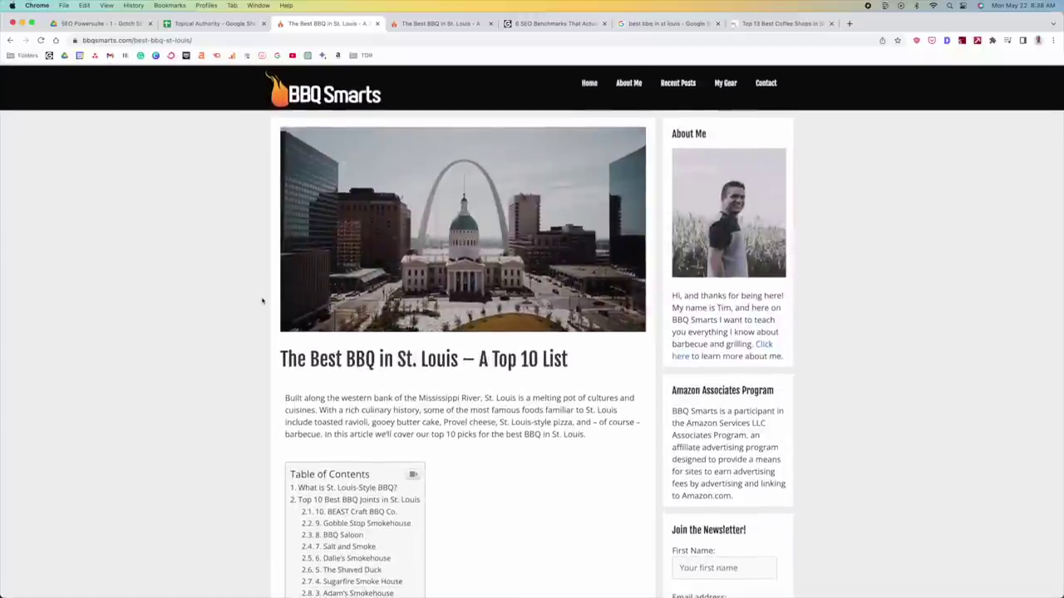
scroll(258, 300, down, 3)
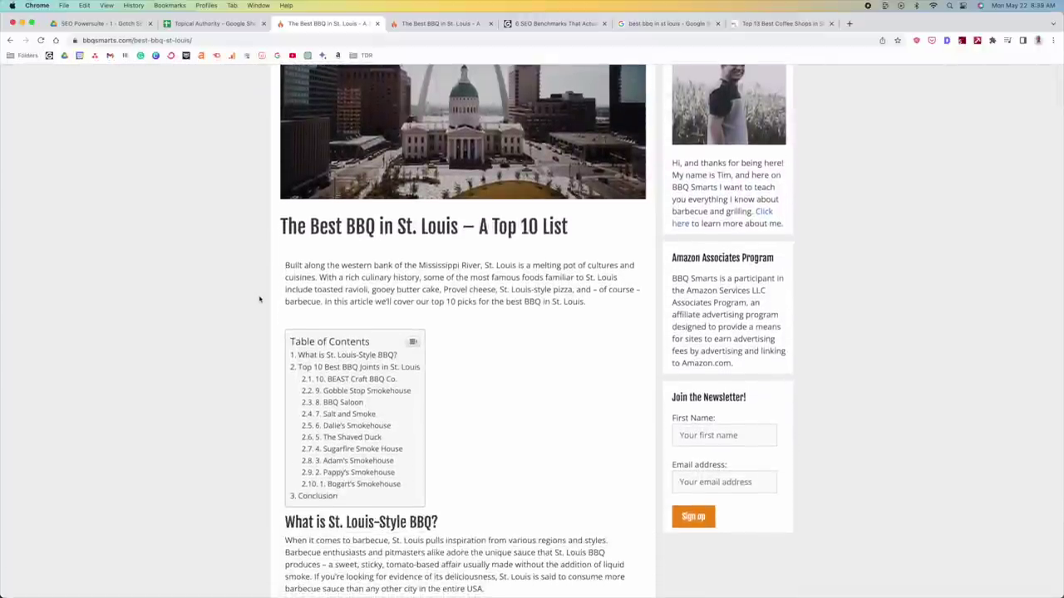
scroll(259, 299, down, 1)
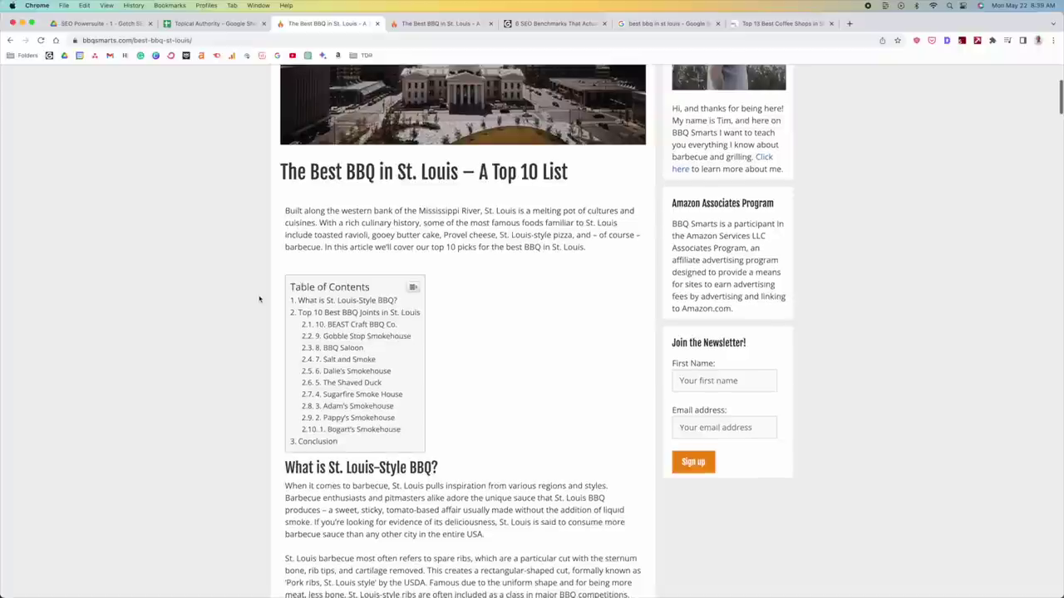
- Review the article's introduction, the St. Louis-Style BBQ section and the full BEAST Craft BBQ Co. entry, including its image and links
scroll(258, 299, down, 3)
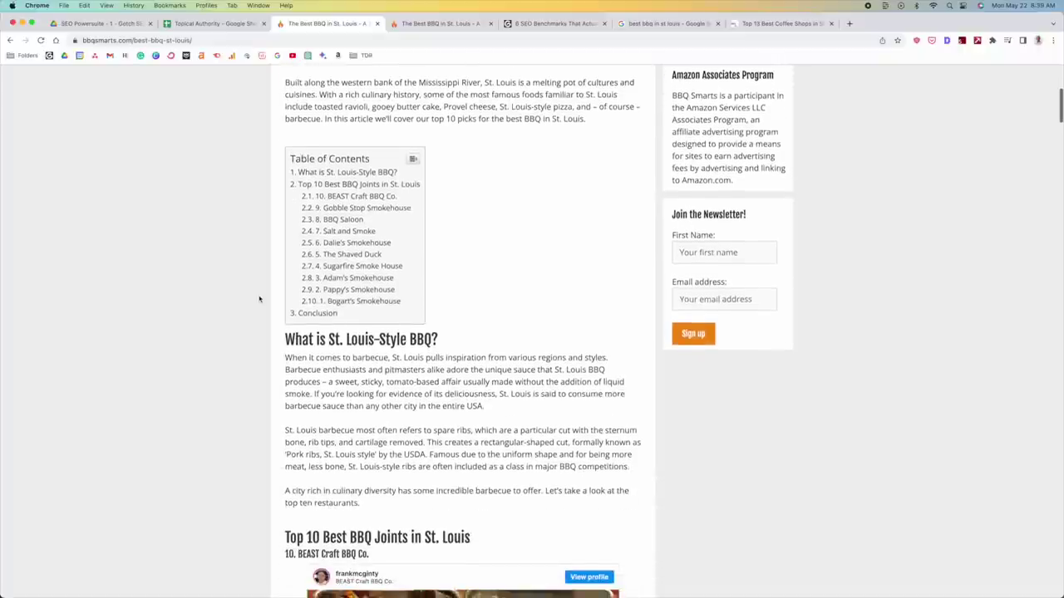
scroll(258, 300, down, 1)
scroll(258, 301, down, 3)
scroll(260, 303, down, 4)
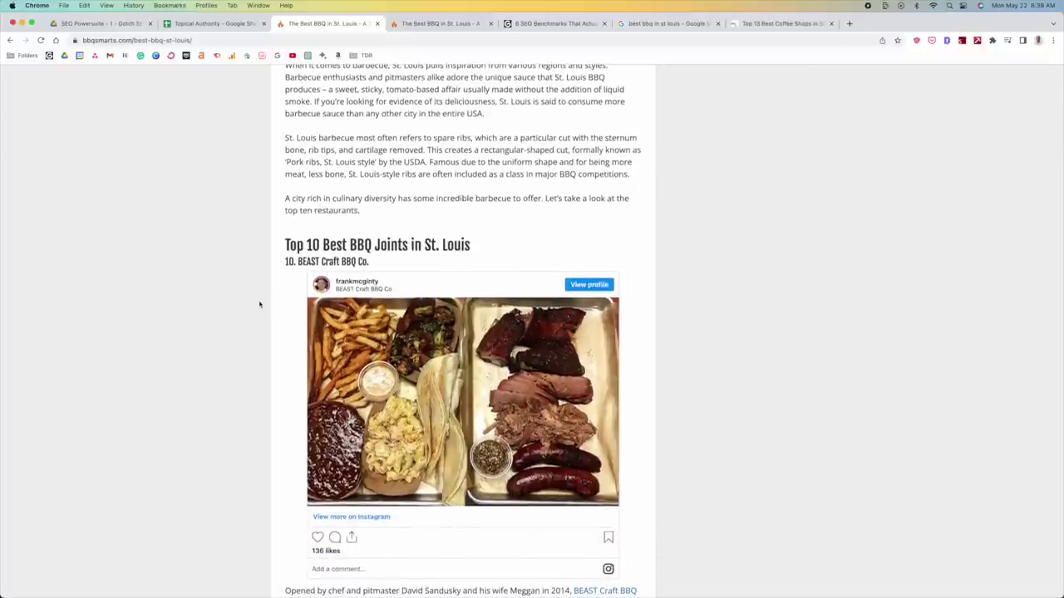
scroll(260, 304, down, 2)
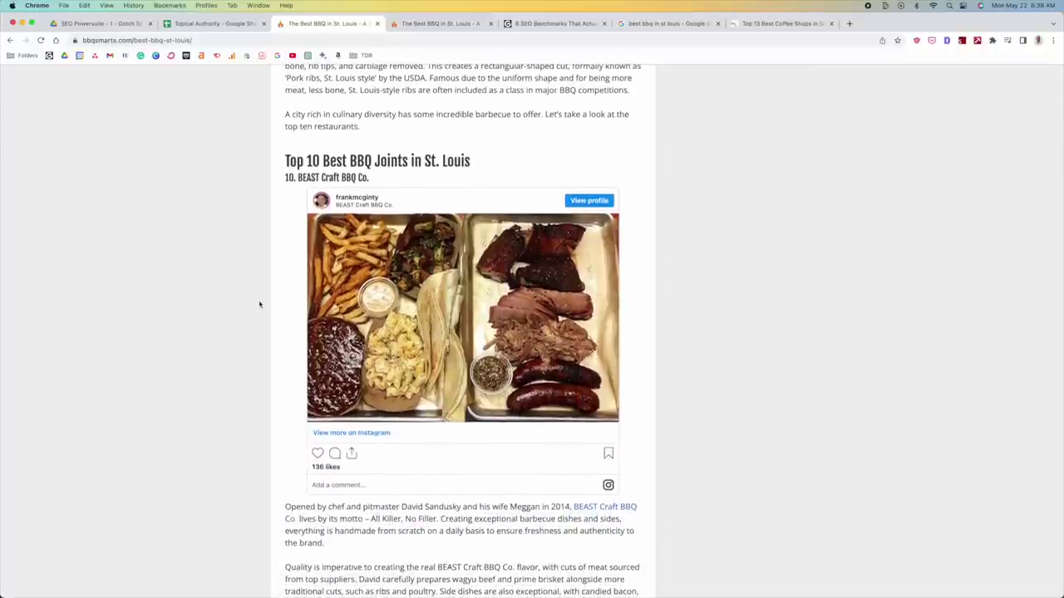
scroll(259, 304, down, 4)
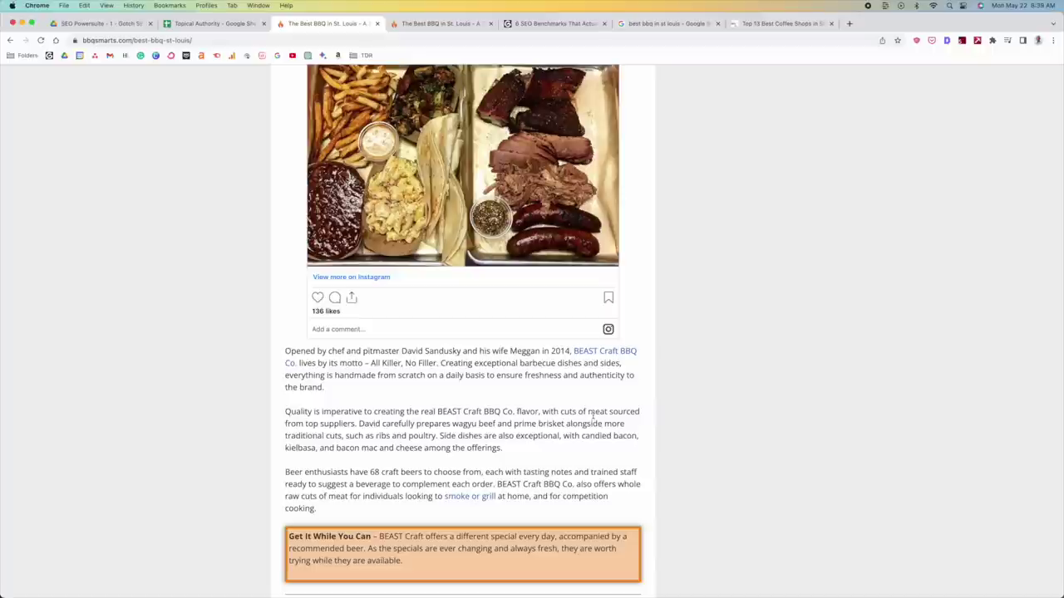
scroll(591, 418, up, 6)
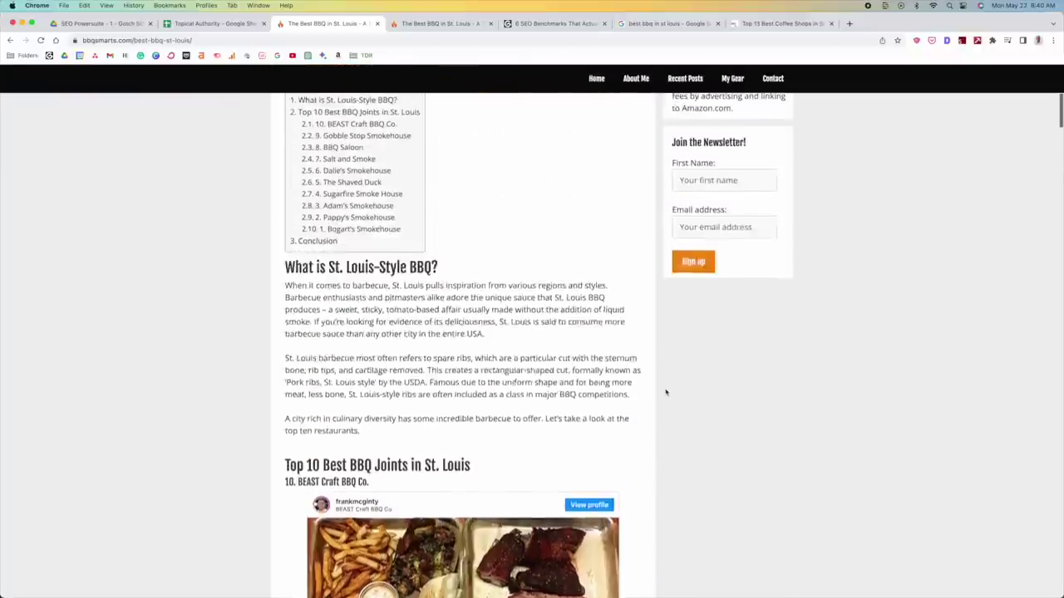
scroll(665, 393, up, 5)
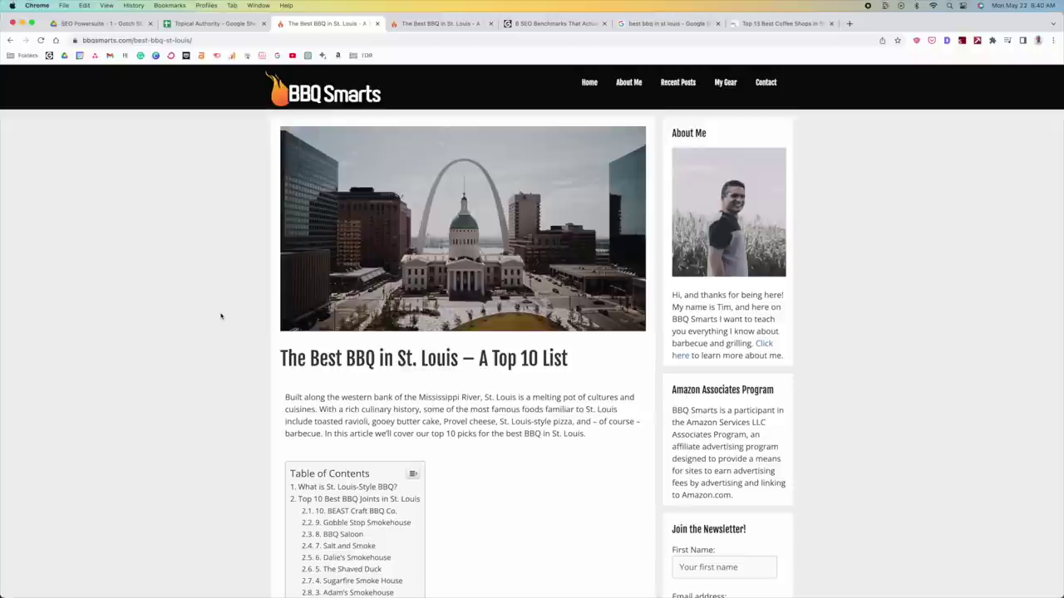
- Skim the restaurant entries from the start of the article, checking the embedded Instagram images and accompanying text
scroll(220, 316, down, 20)
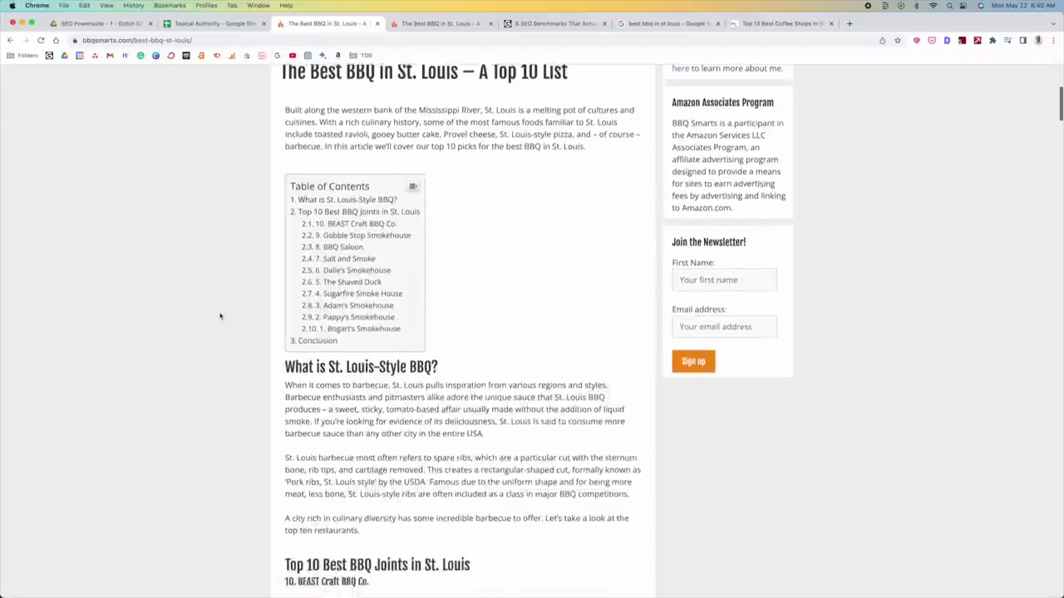
scroll(219, 313, down, 13)
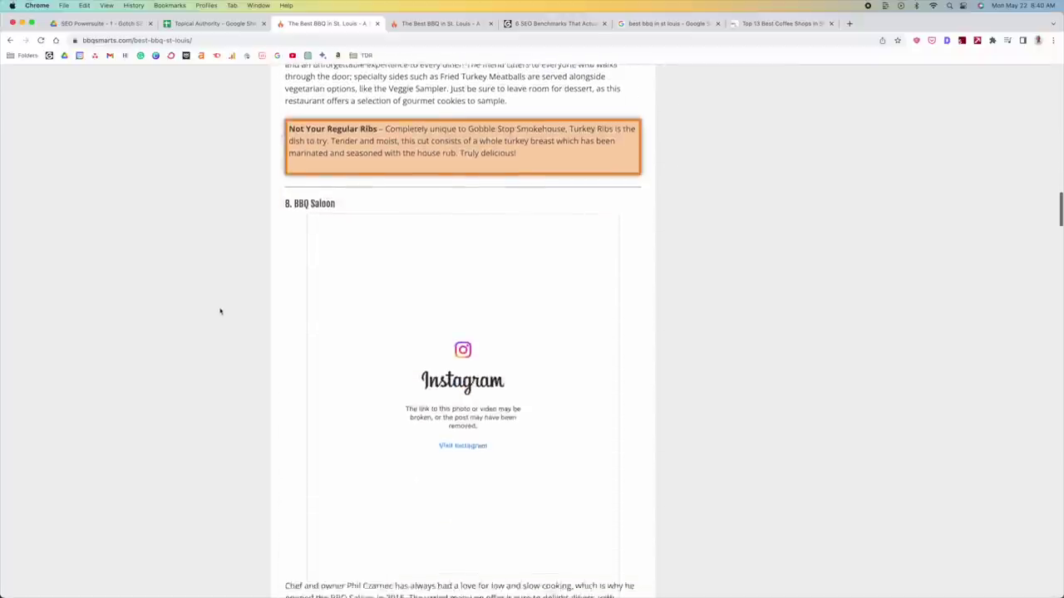
scroll(219, 310, down, 15)
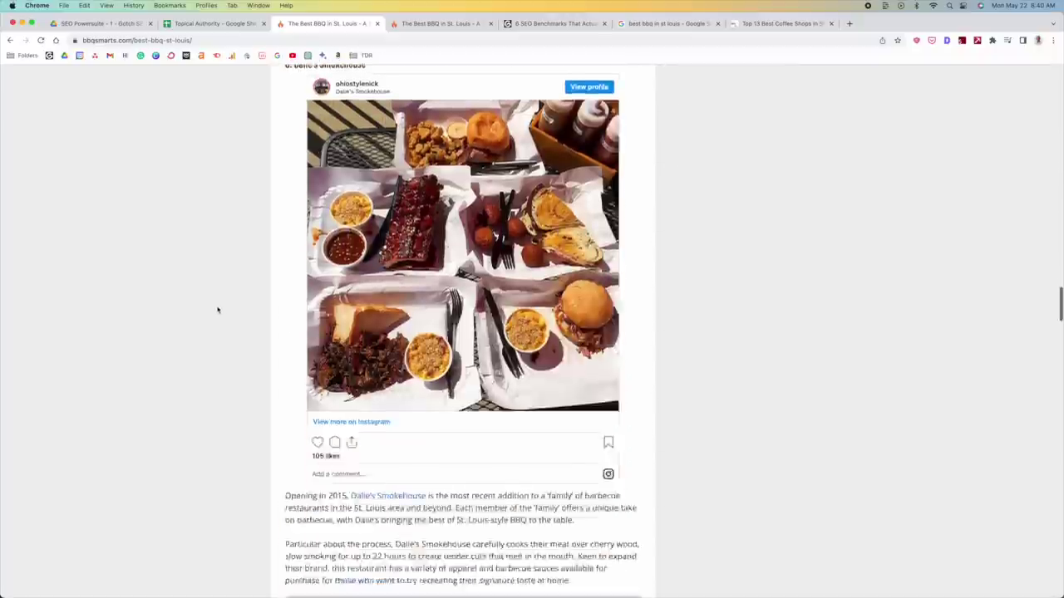
scroll(219, 309, down, 12)
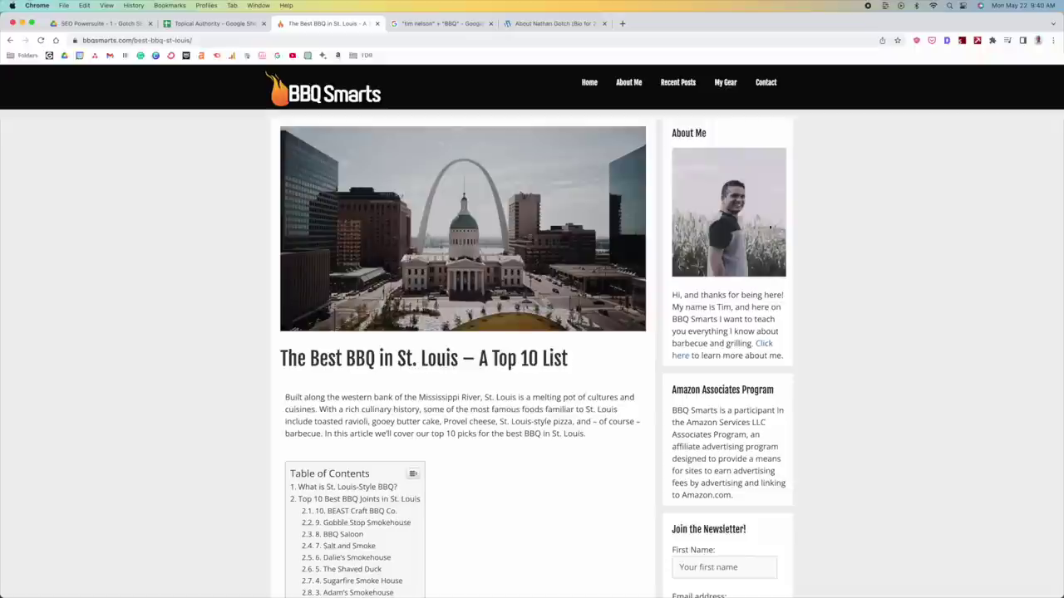
- Inspect the sidebar's author photo and bio, and highlight the Amazon Associates Program disclosure before clearing the selection
right_click(728, 204)
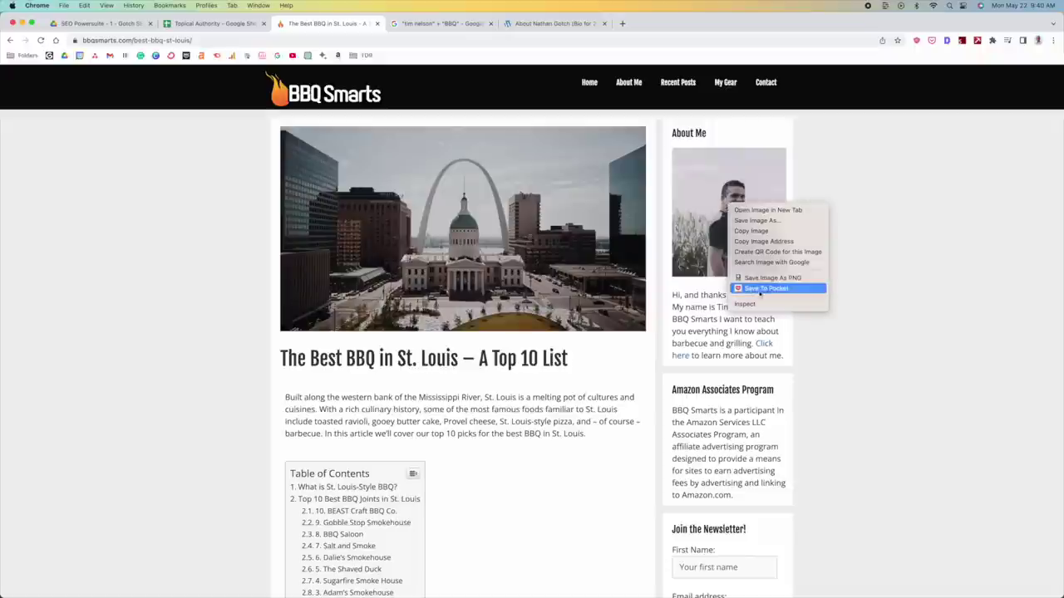
click(696, 218)
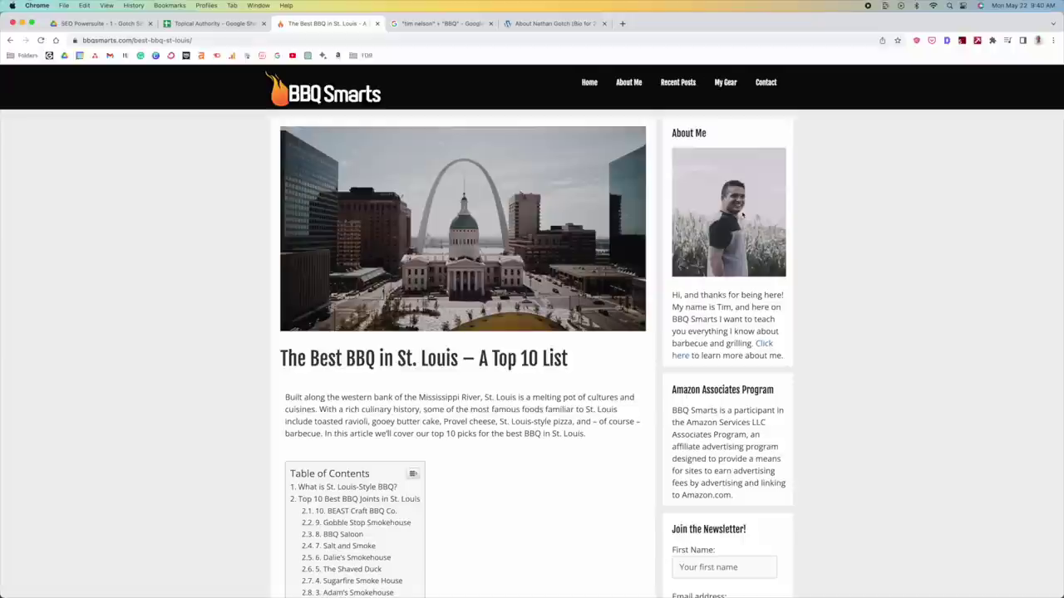
double_click(724, 307)
scroll(706, 263, down, 3)
drag(675, 284, 784, 389)
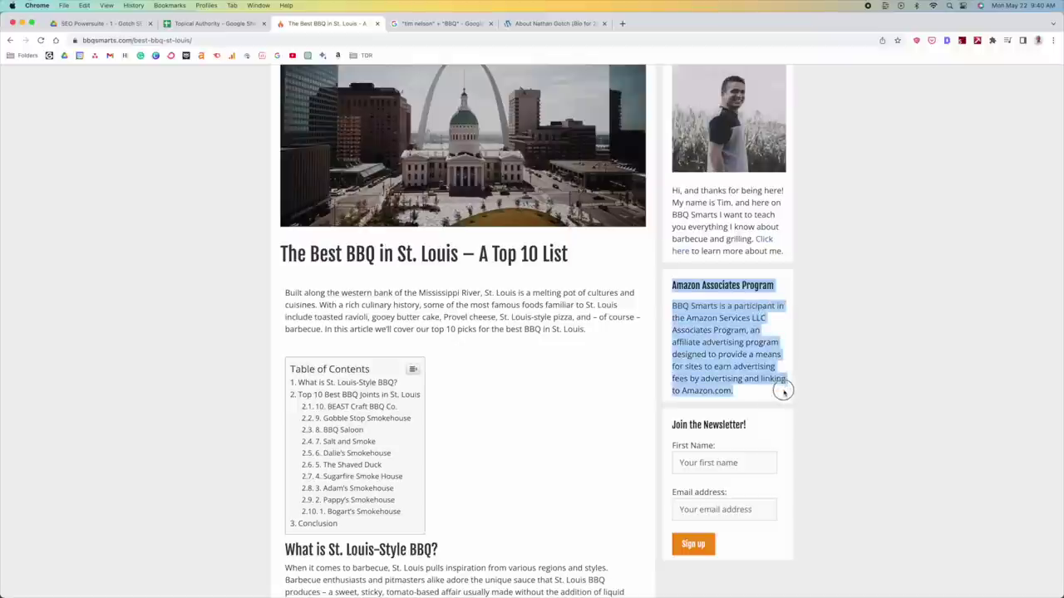
click(724, 289)
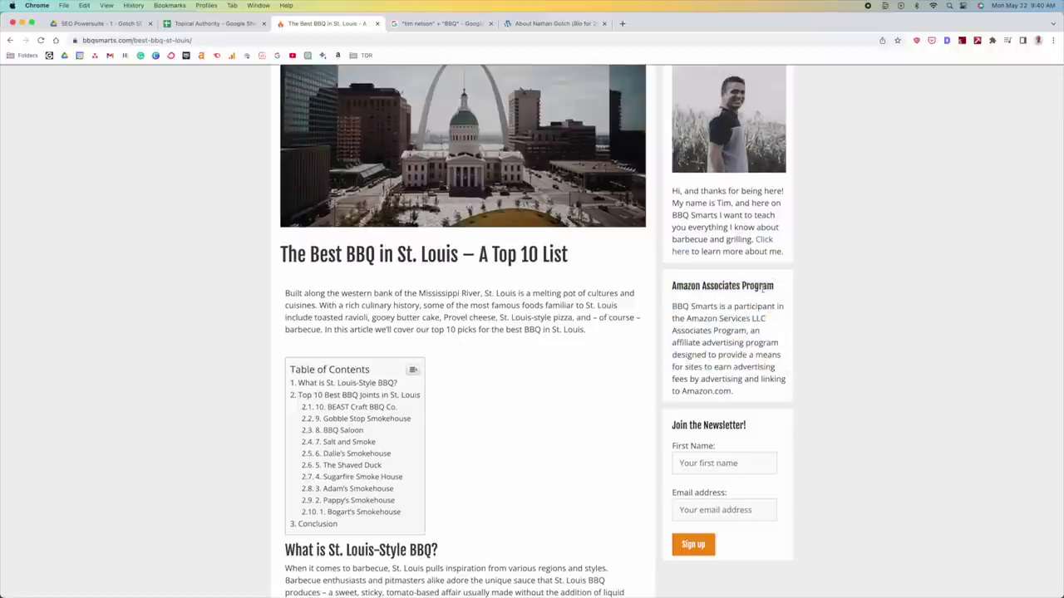
scroll(651, 341, up, 3)
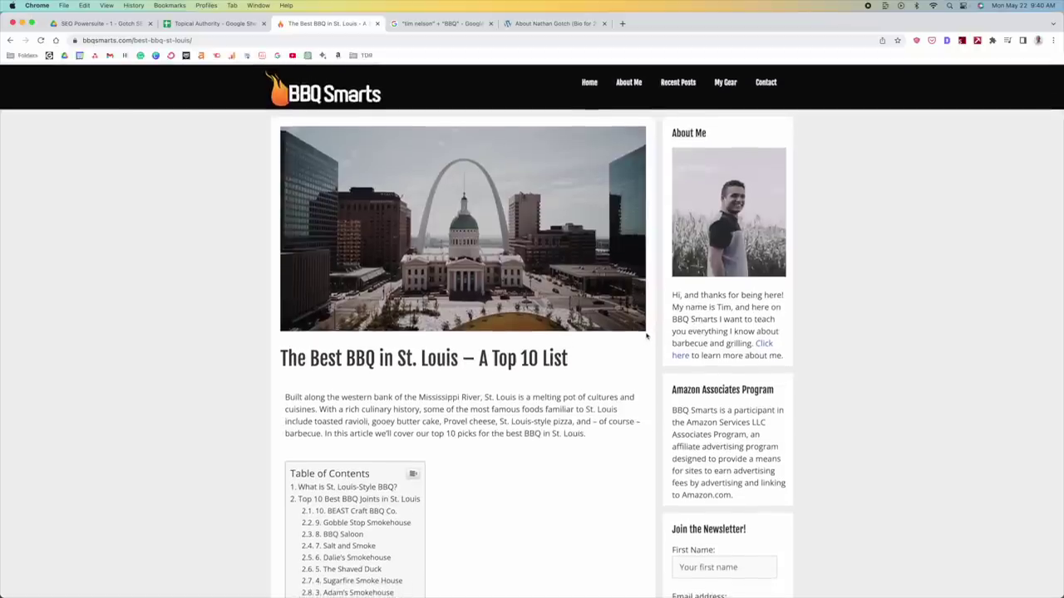
- Look through the article down to the footer's privacy and terms links, and return to the top of the page
scroll(651, 332, down, 3)
drag(651, 331, 657, 267)
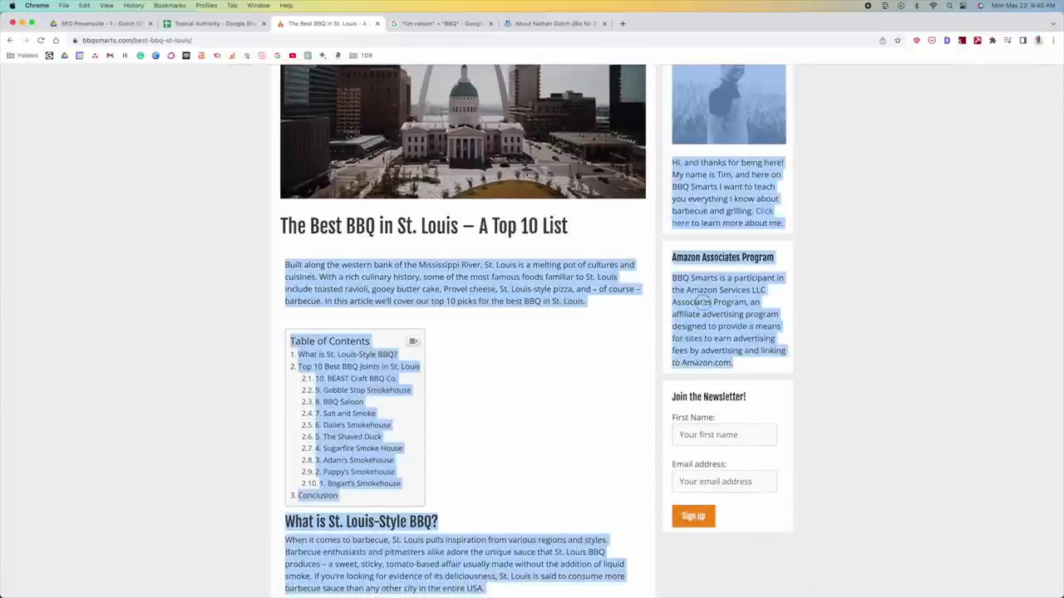
click(656, 267)
scroll(662, 335, down, 10)
scroll(658, 375, down, 15)
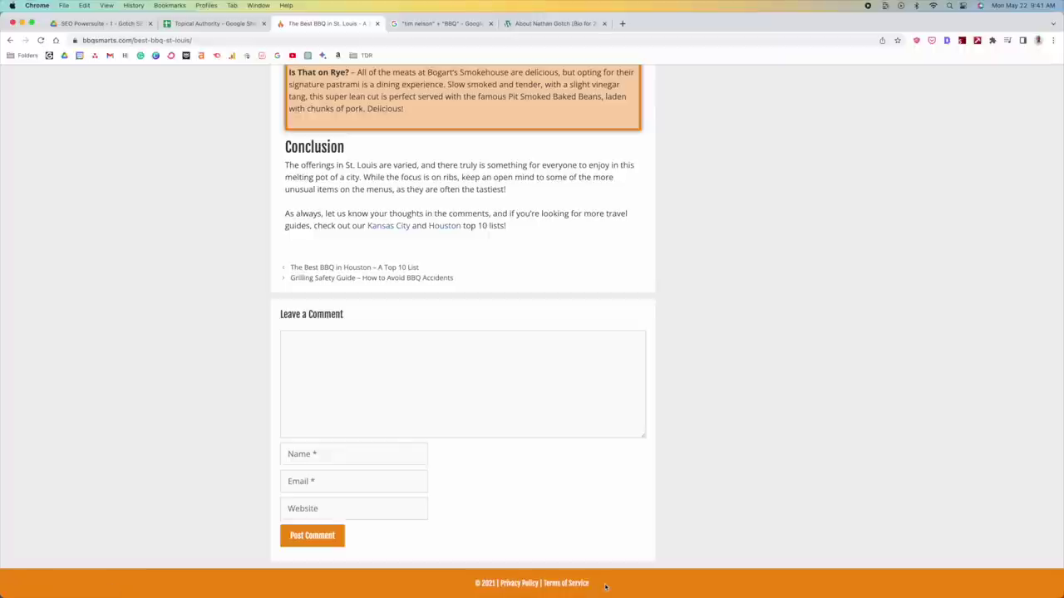
scroll(771, 473, up, 20)
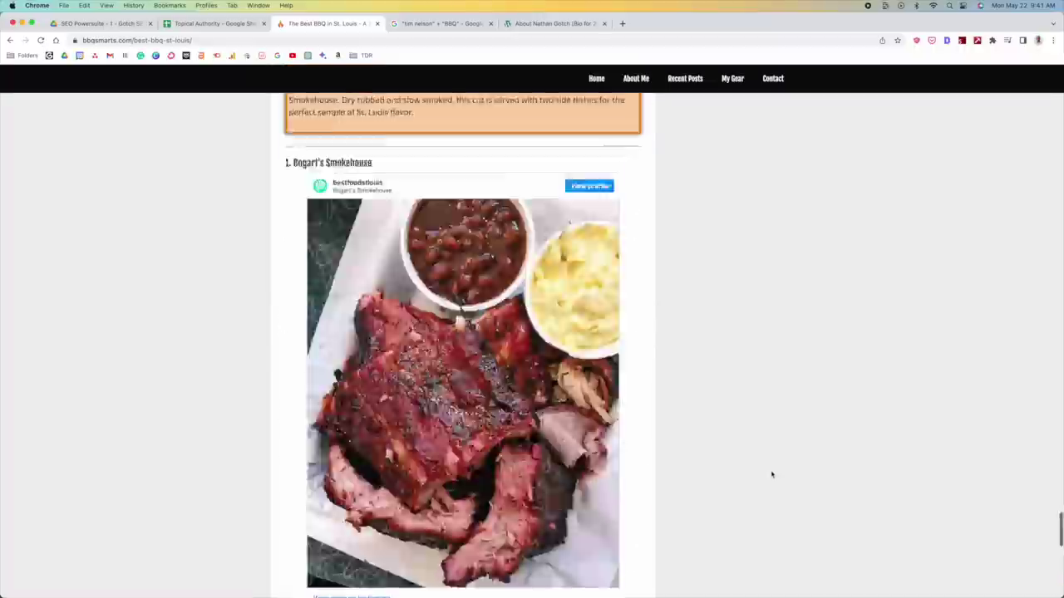
scroll(780, 497, down, 5)
scroll(780, 497, up, 20)
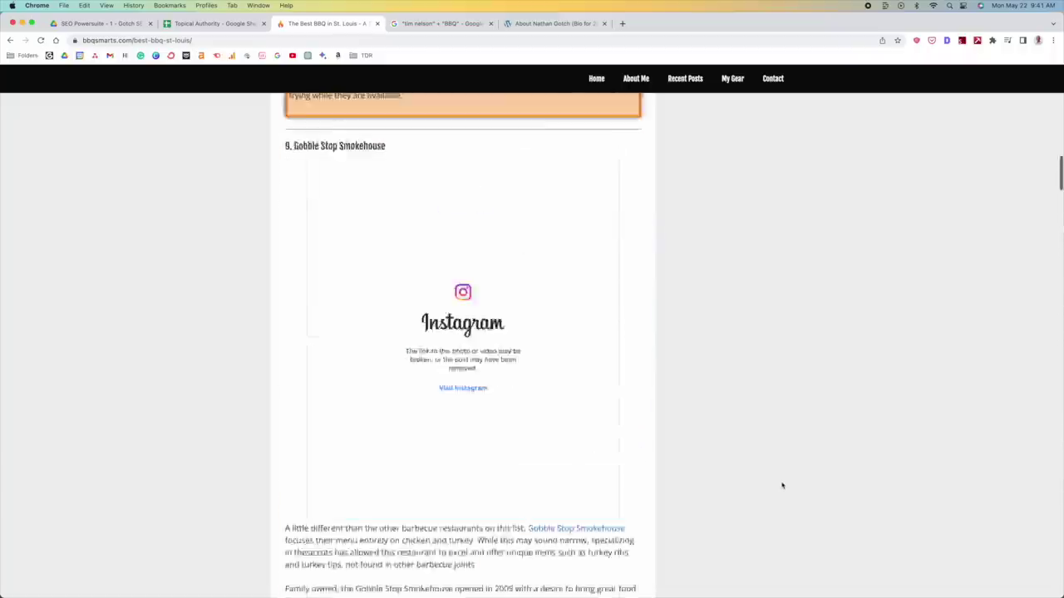
scroll(784, 474, up, 8)
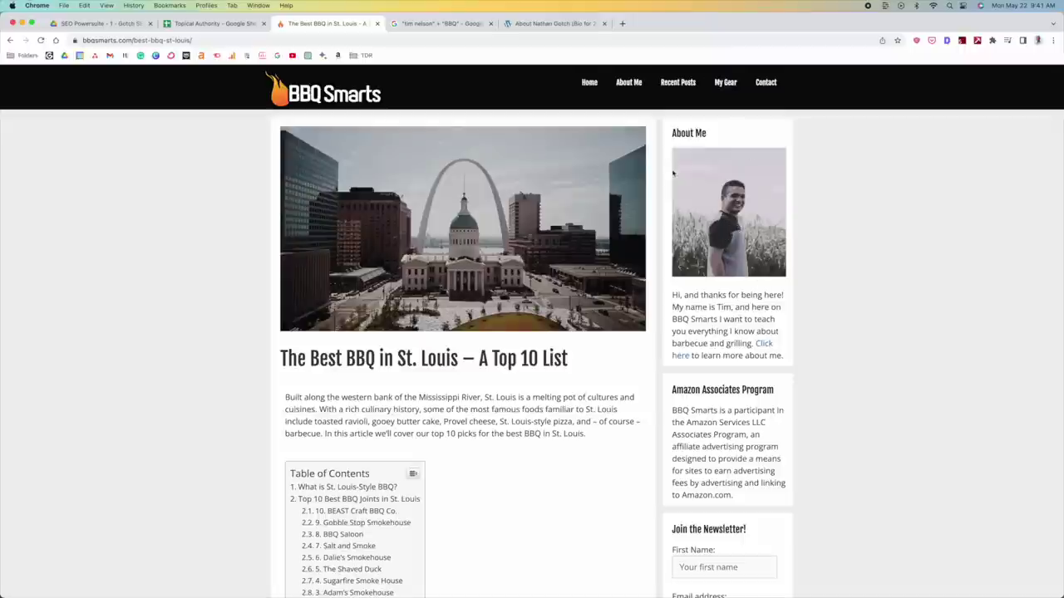
- Open the site's About Me page and examine the author's biography, contact details and sidebar
click(629, 87)
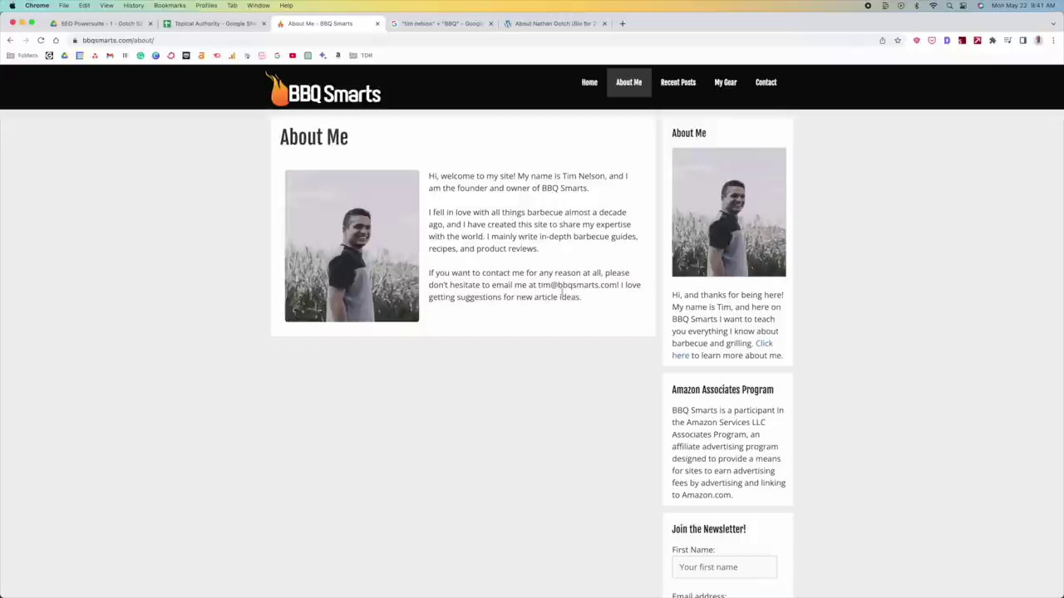
drag(594, 299, 451, 212)
click(451, 211)
scroll(620, 266, down, 3)
scroll(846, 277, up, 3)
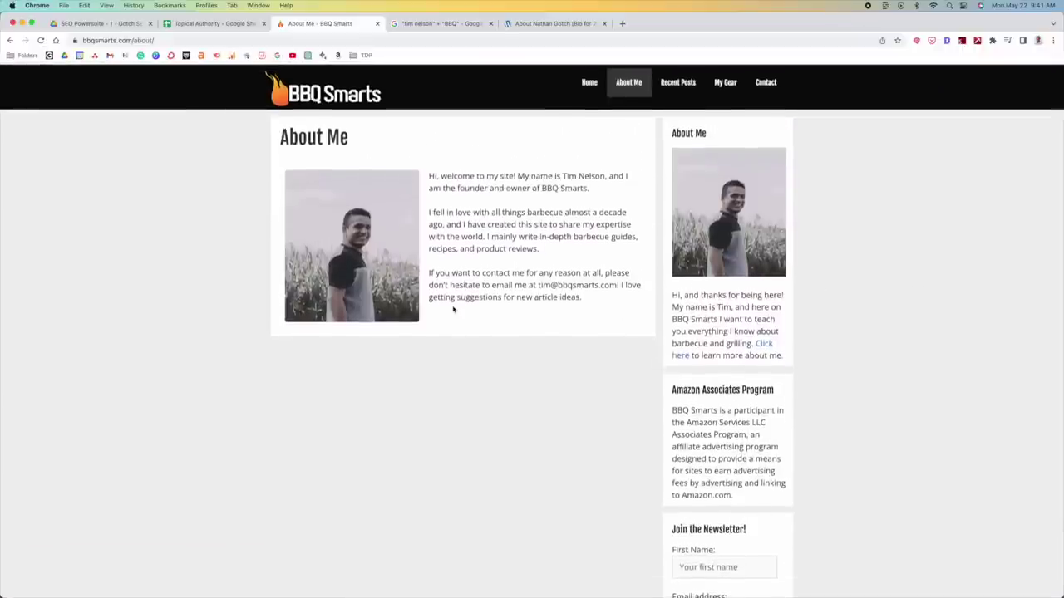
scroll(537, 285, down, 3)
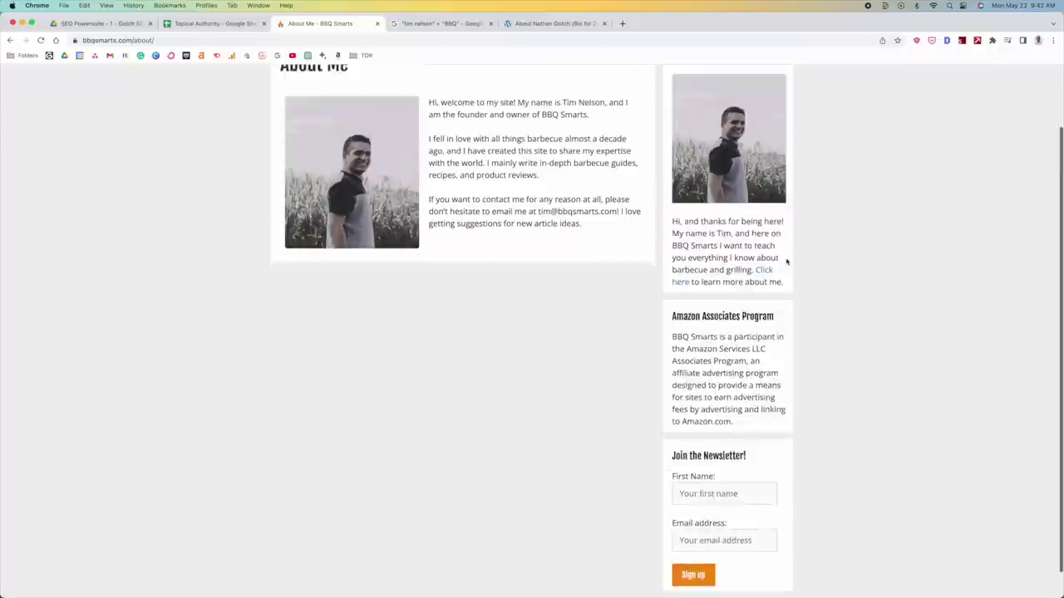
scroll(807, 282, up, 3)
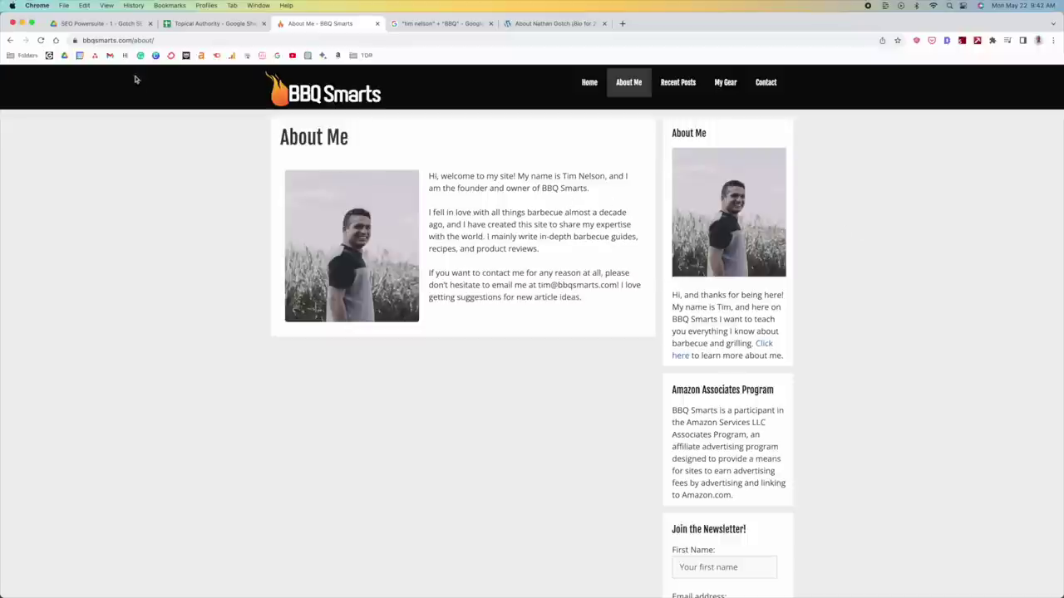
- Check the About Me page's detected schema types with the Schema Builder extension, and close it
click(962, 40)
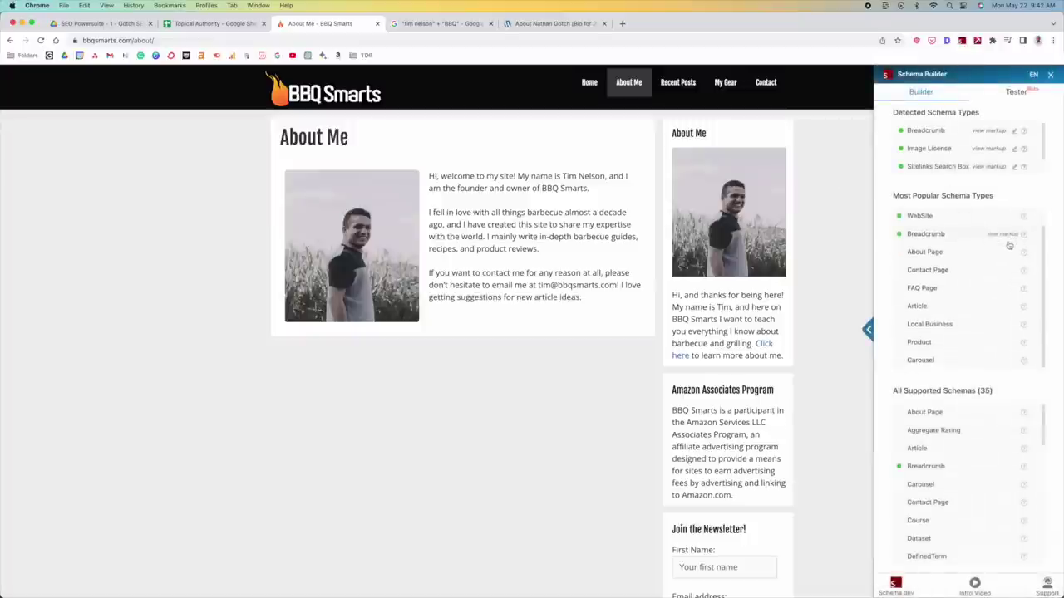
scroll(985, 428, down, 5)
scroll(984, 419, up, 5)
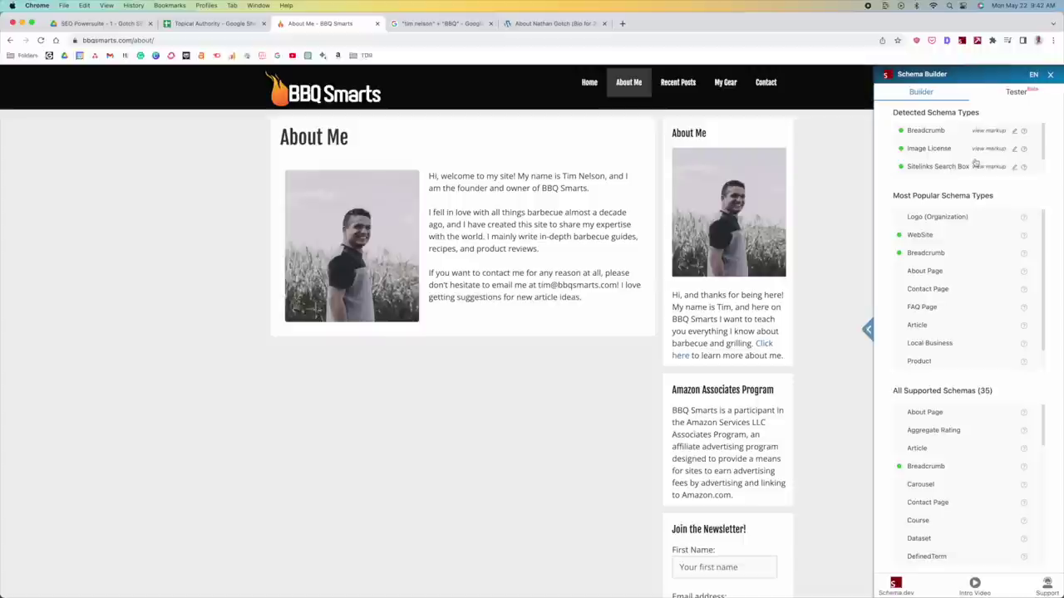
click(1051, 76)
- Open the BBQ Smarts homepage and inspect its detected schema types with Schema Builder, closing the extension when done
click(336, 97)
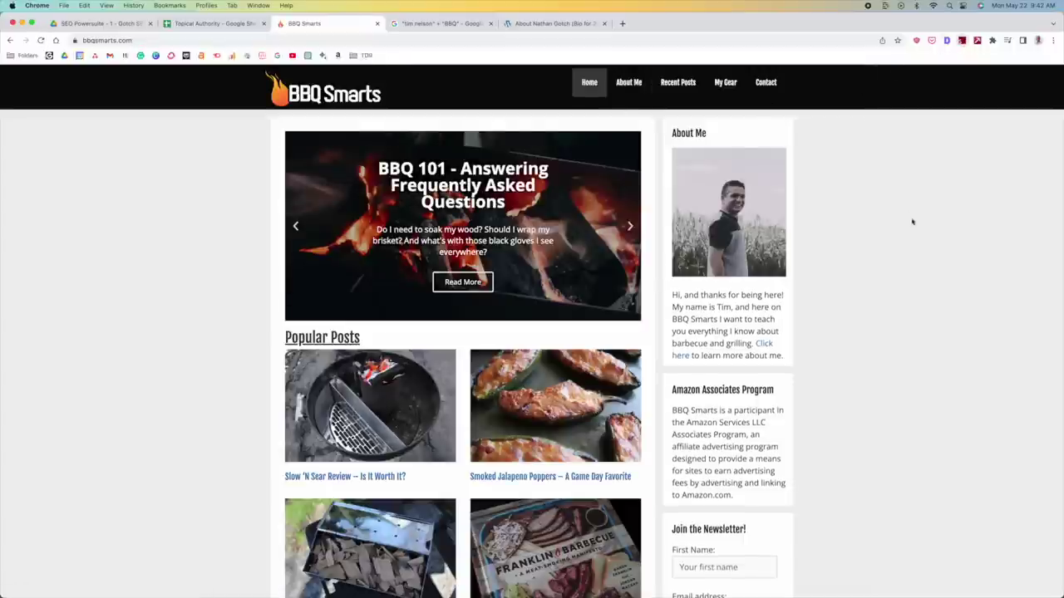
key(alt+shift+s)
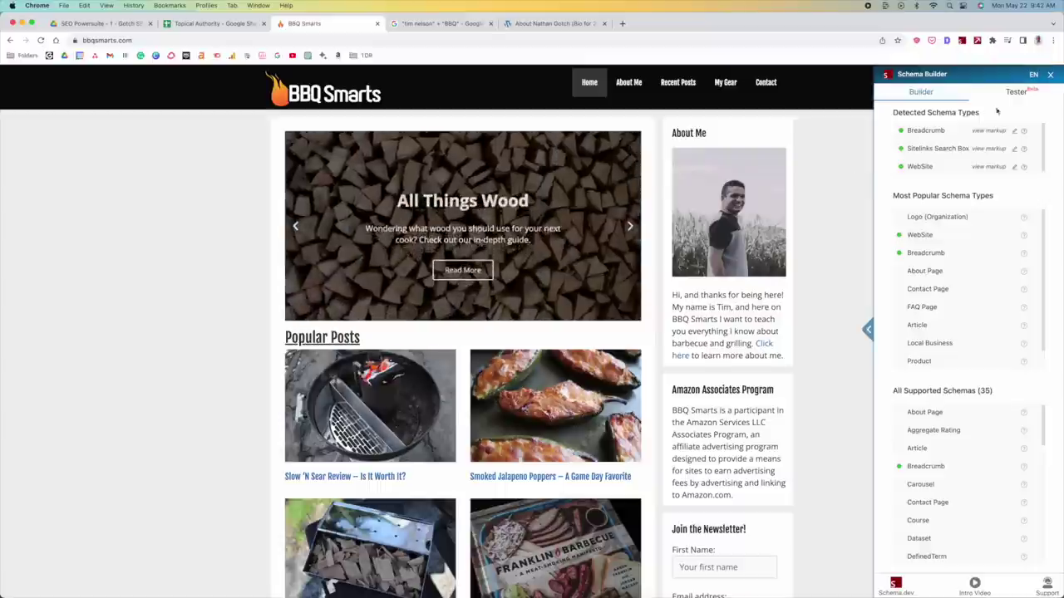
click(1050, 75)
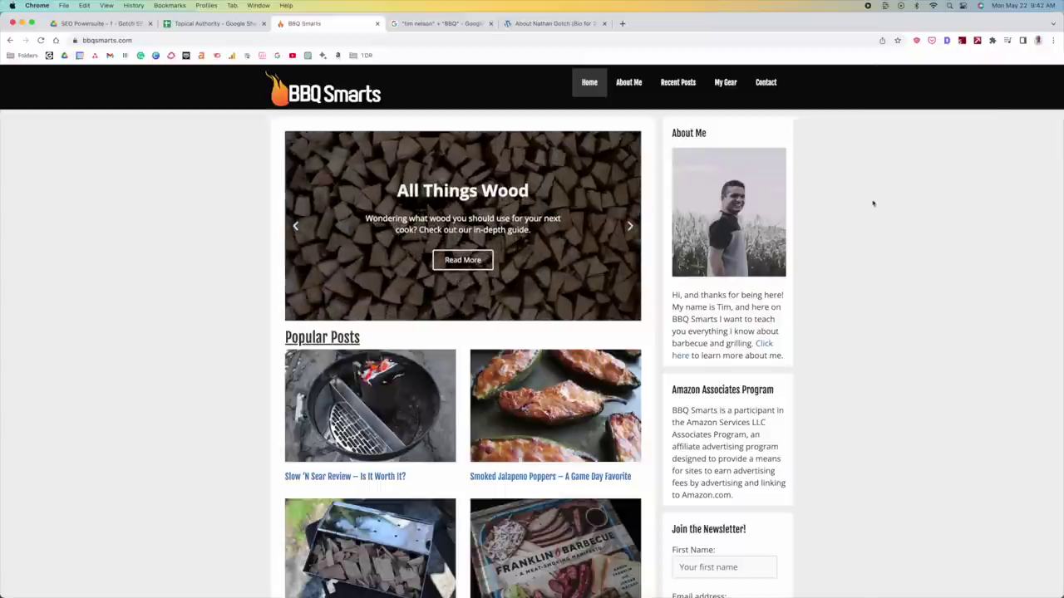
- Revisit the About Me page, and return to the St. Louis article to examine its conclusion, internal links and comment form
click(628, 82)
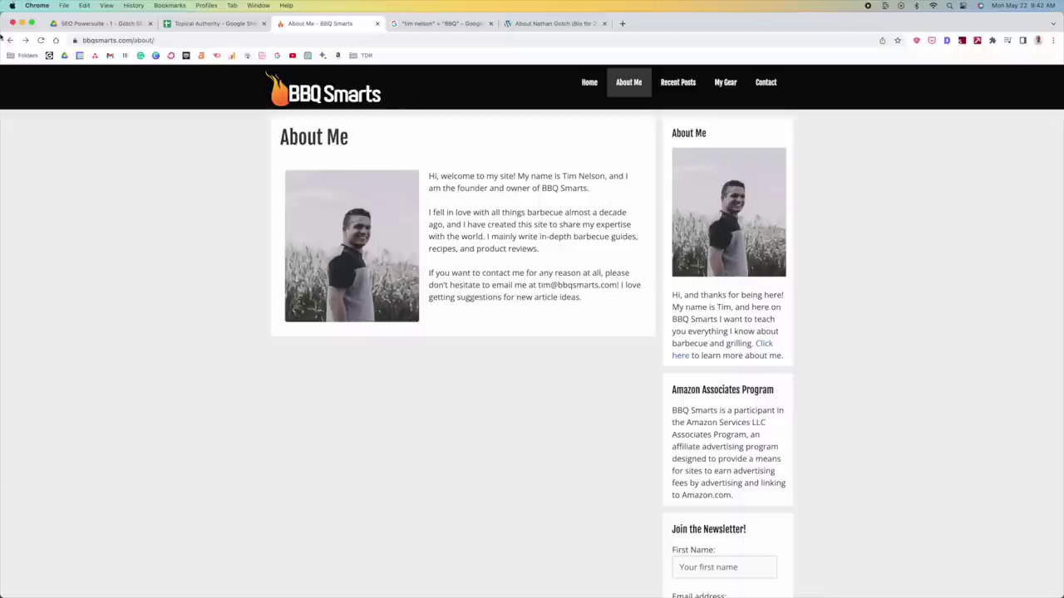
click(10, 40)
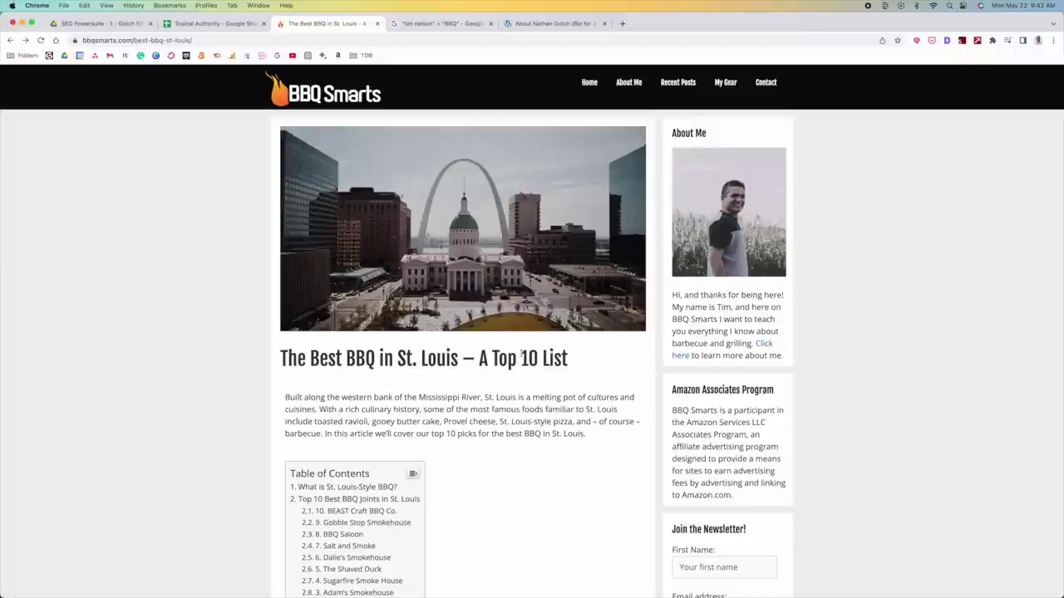
scroll(524, 353, down, 20)
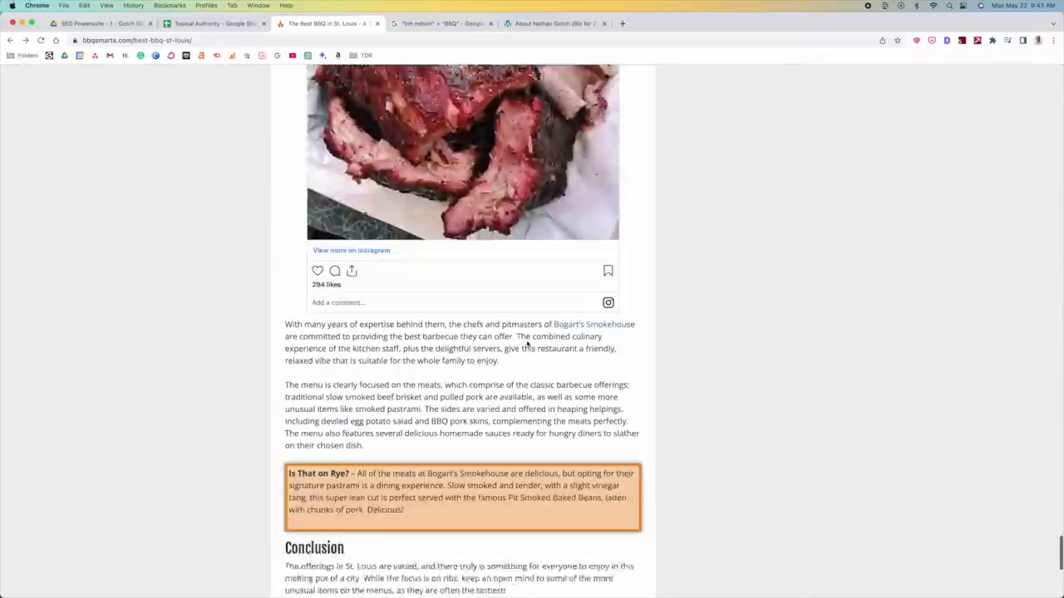
scroll(526, 343, down, 5)
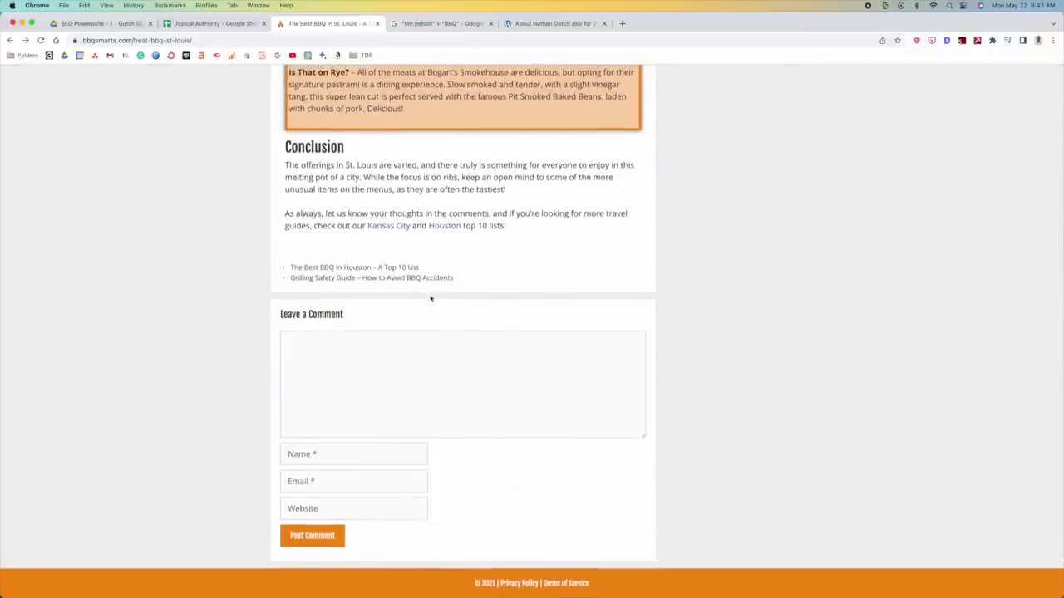
scroll(607, 247, up, 1)
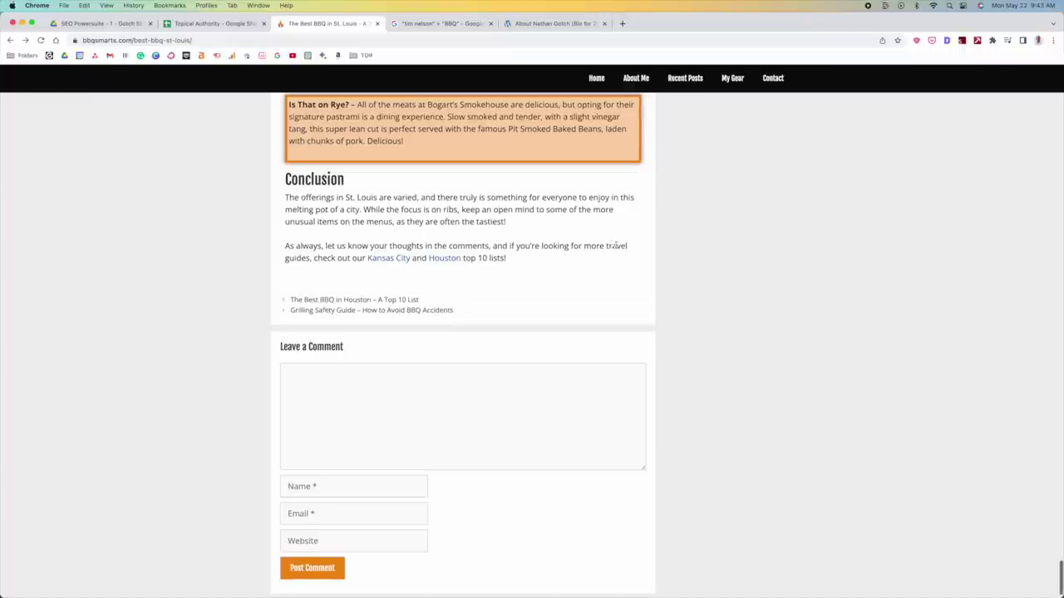
scroll(805, 306, down, 1)
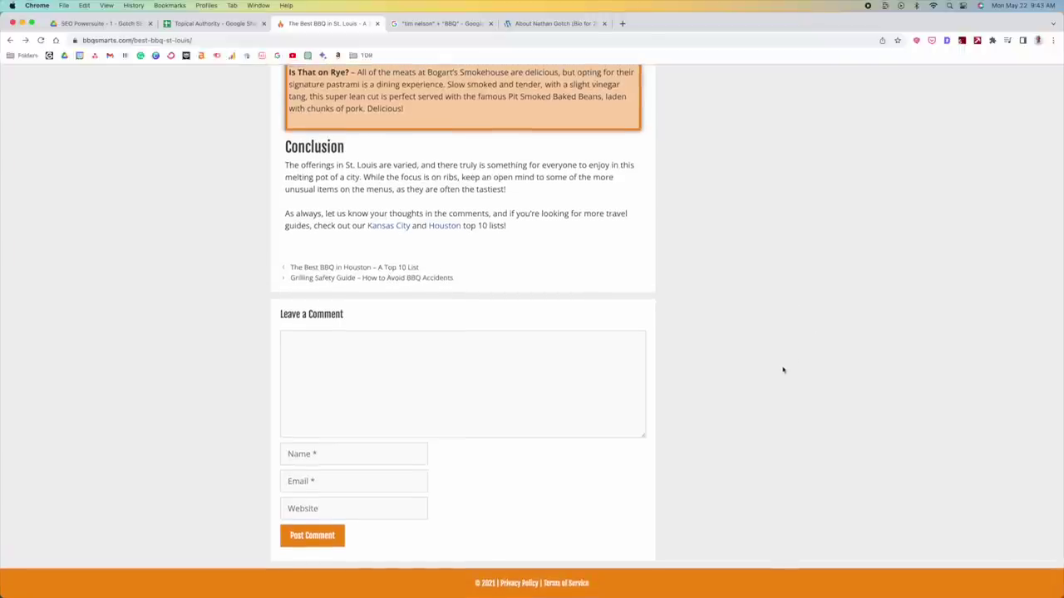
- Review the St. Louis article's conclusion, comment form and opening section, and reopen the site's About Me page
scroll(415, 133, up, 2)
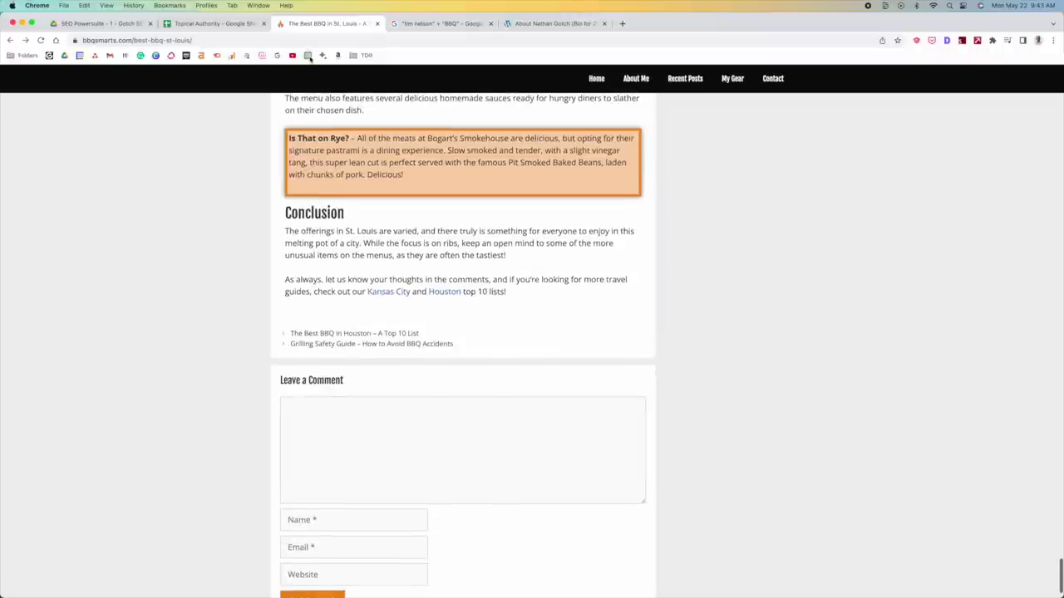
scroll(723, 214, down, 2)
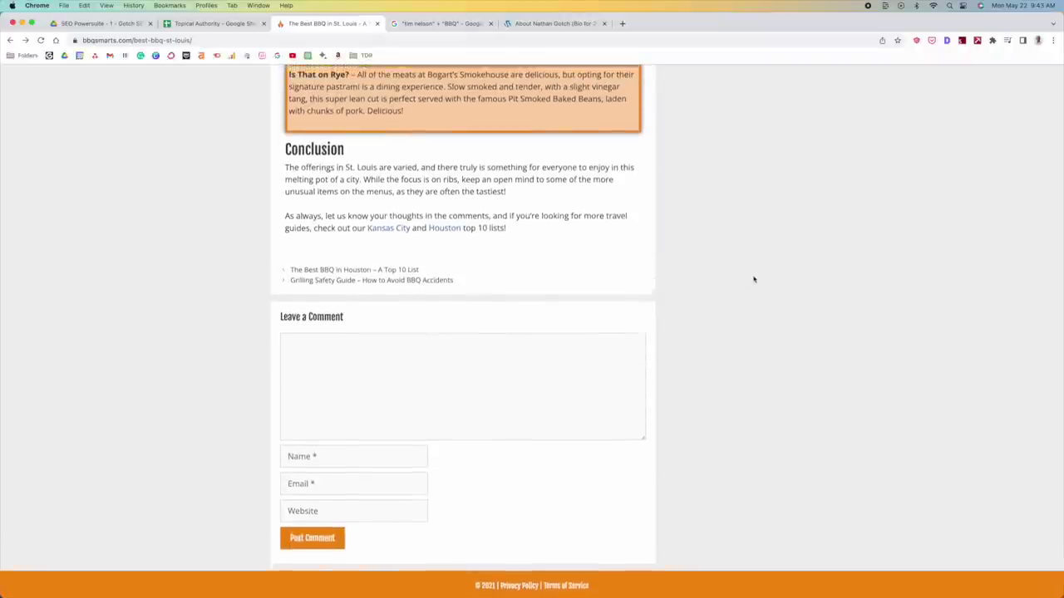
scroll(747, 279, up, 15)
scroll(618, 145, down, 15)
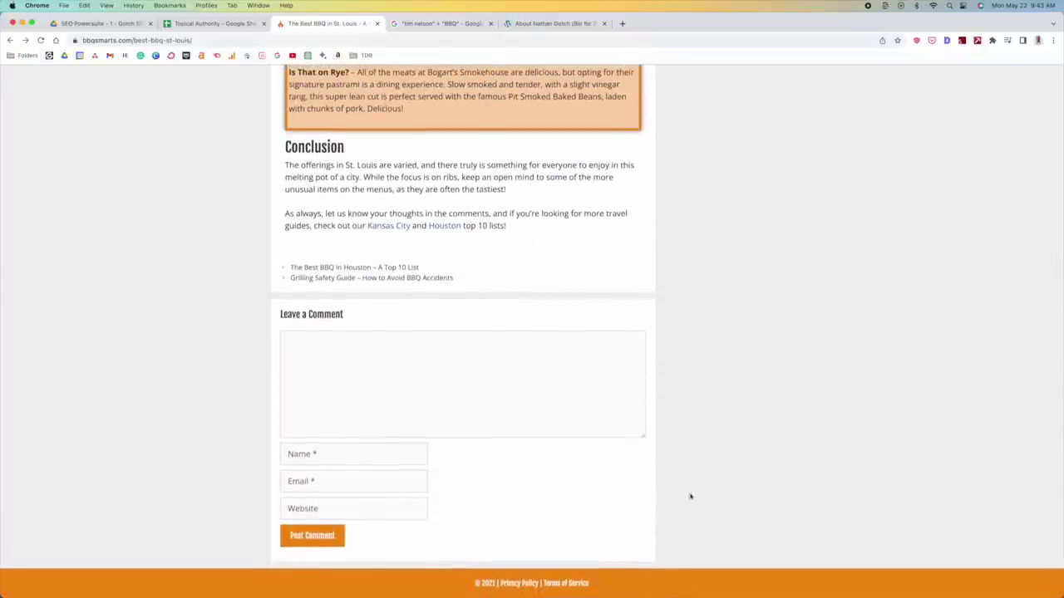
scroll(676, 495, up, 10)
scroll(677, 478, up, 20)
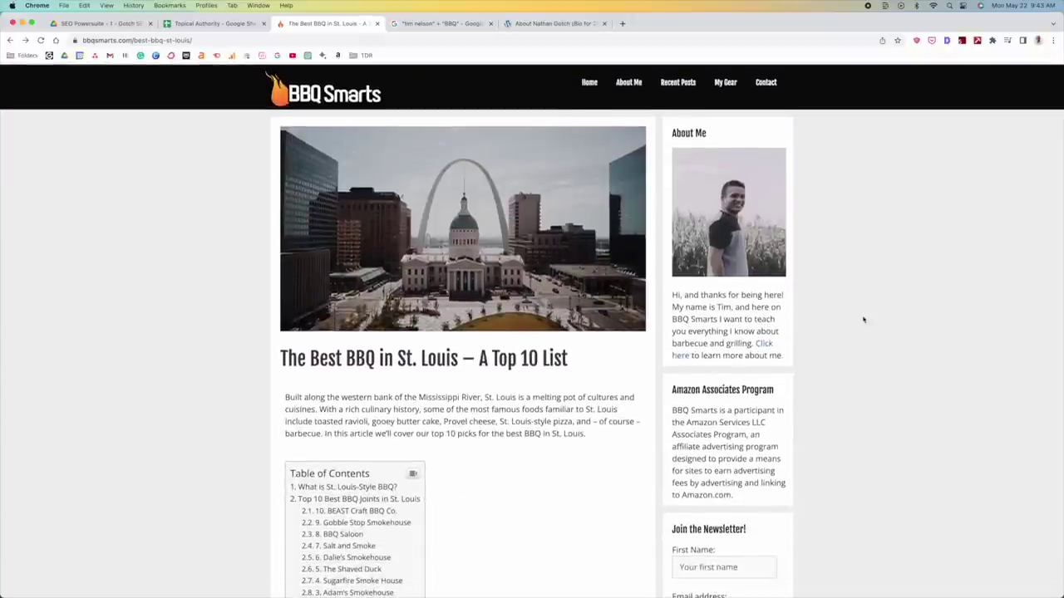
click(628, 90)
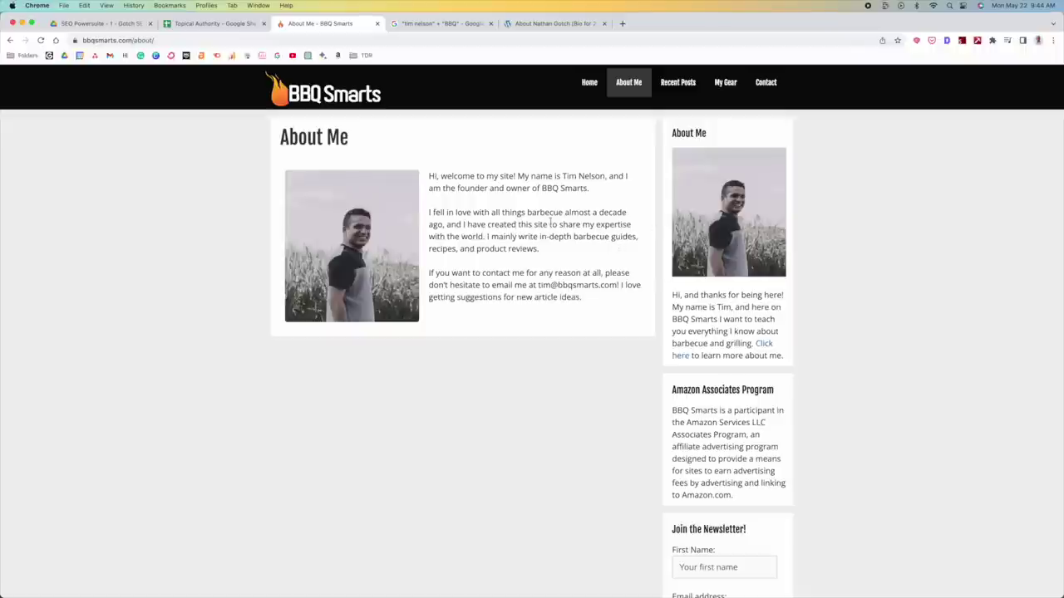
- Examine the existing Google results for the BBQ Smarts author's quoted name combined with "BBQ"
click(438, 24)
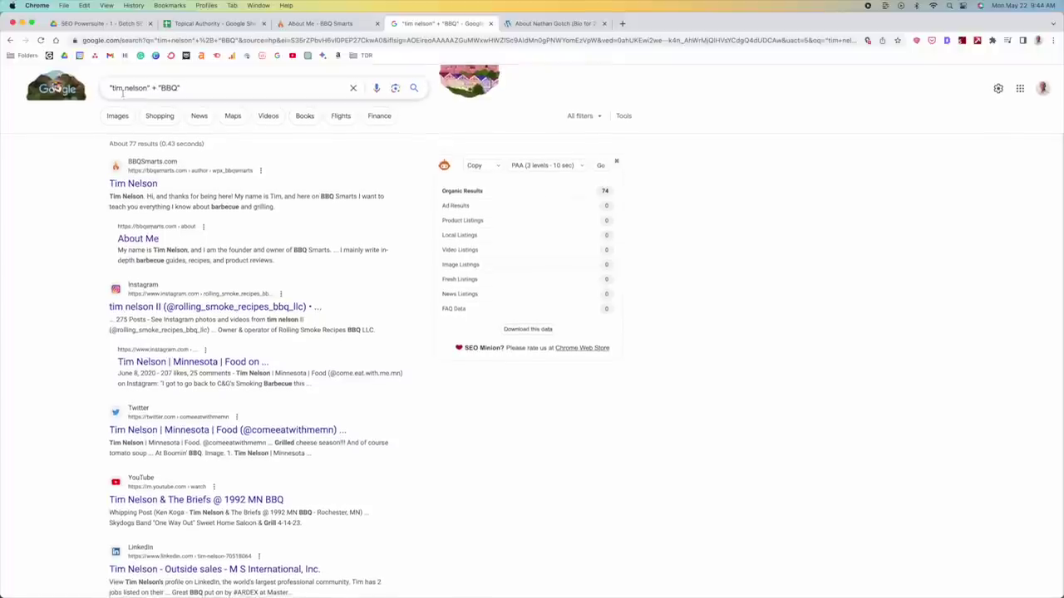
click(164, 91)
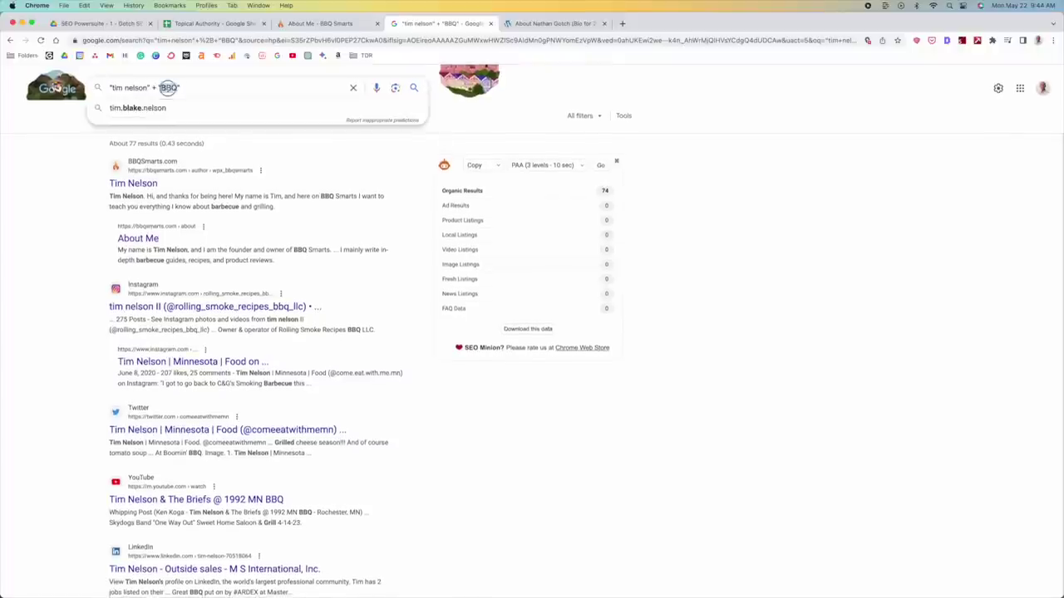
click(58, 215)
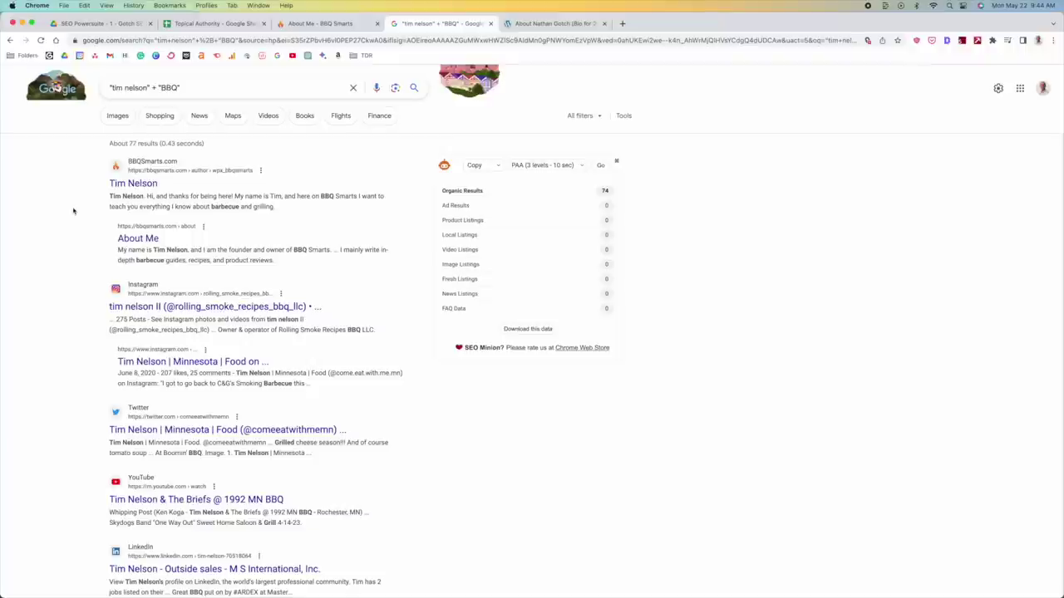
scroll(83, 249, down, 5)
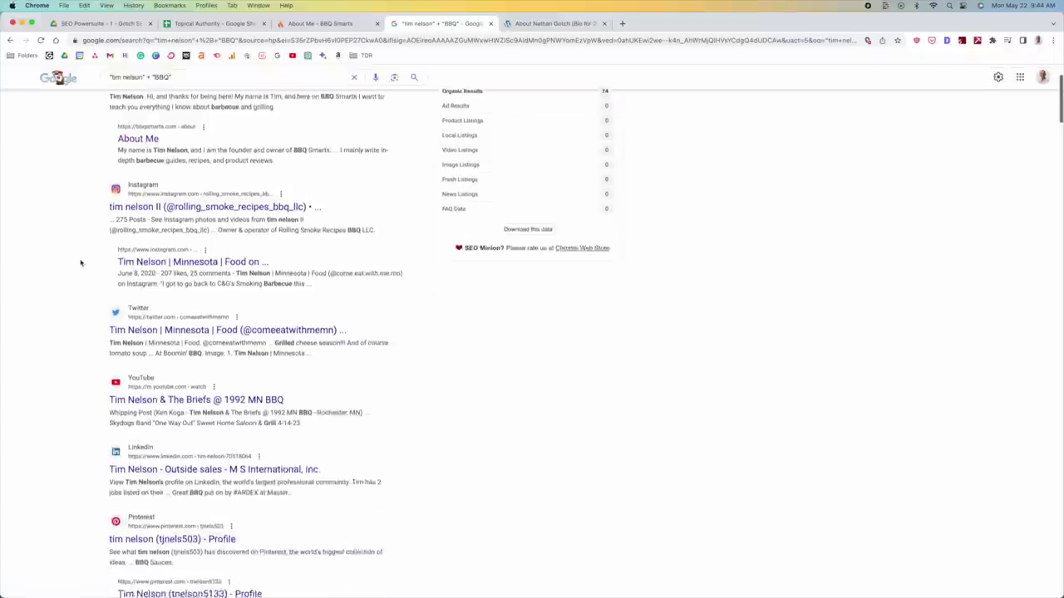
scroll(82, 262, down, 3)
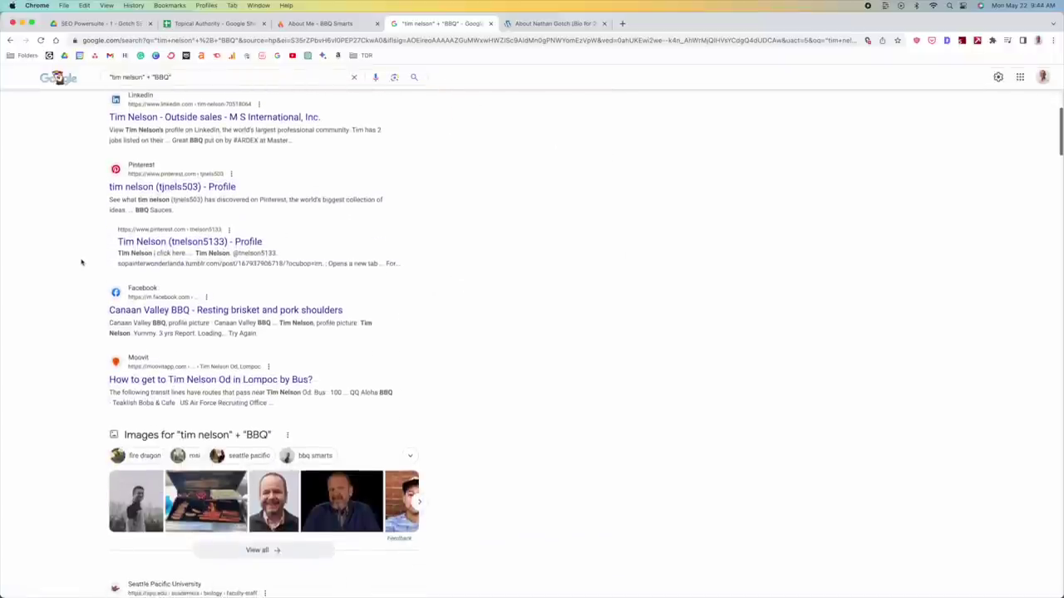
scroll(82, 263, up, 8)
scroll(82, 262, down, 1)
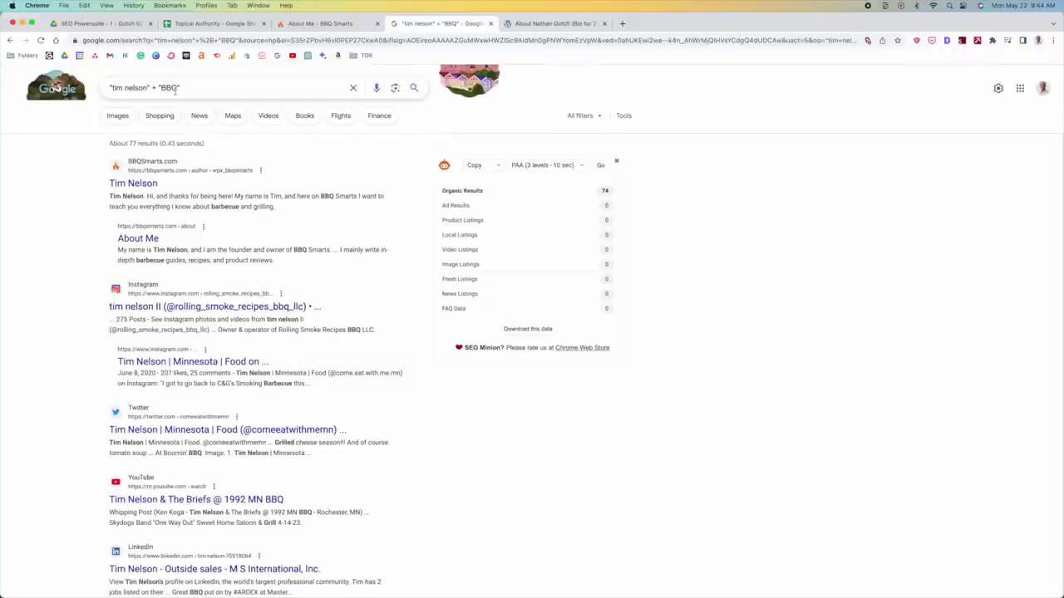
- Search Google for the Gotch SEO founder's quoted full name combined with "SEO", and skim the results
drag(148, 88, 110, 87)
text(nathan gotch)
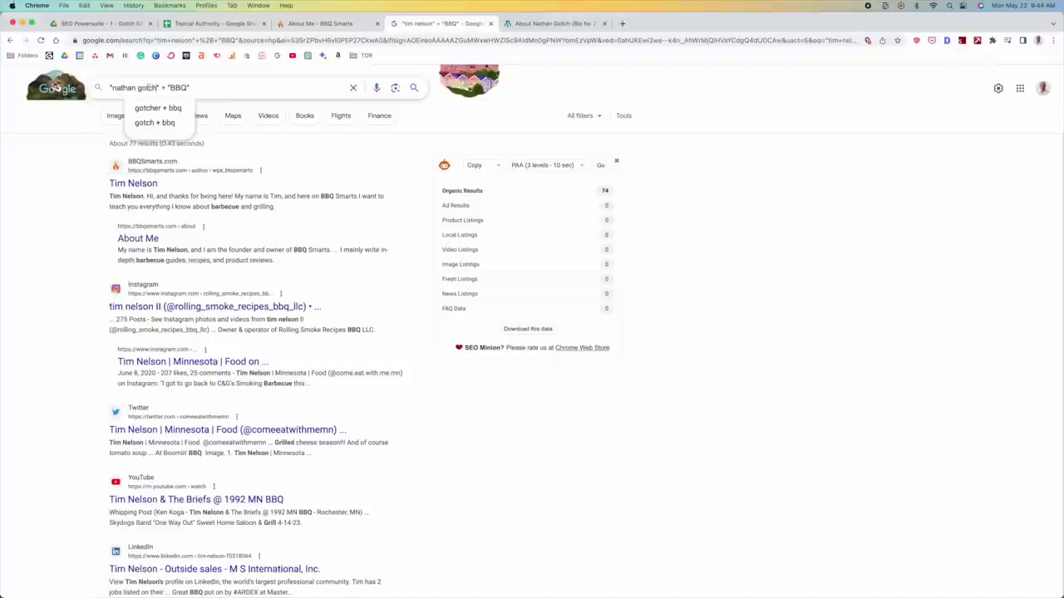
double_click(178, 88)
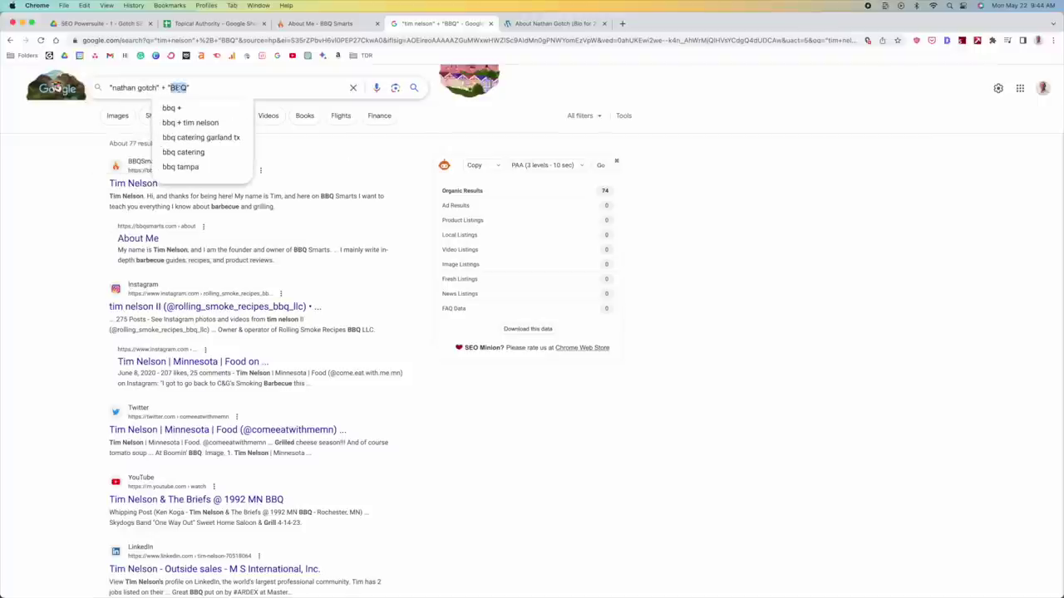
text(SEO)
key(Return)
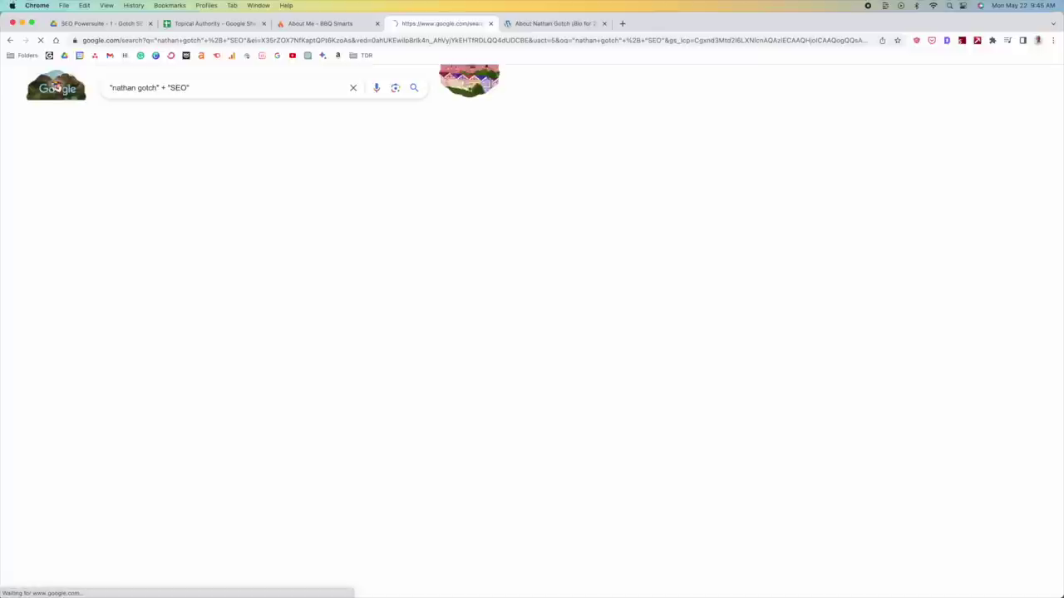
scroll(93, 224, down, 2)
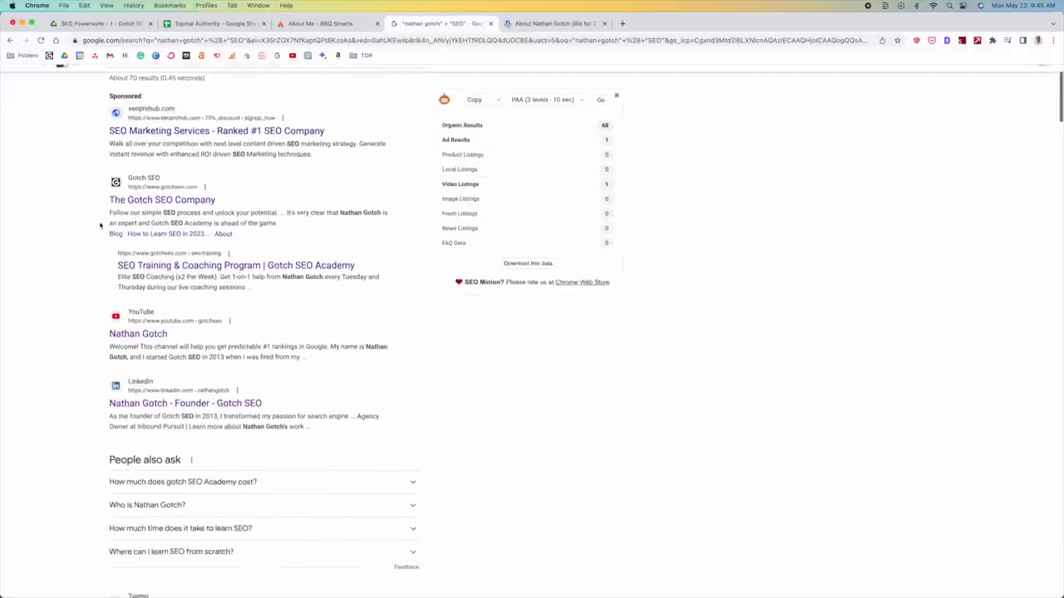
scroll(198, 133, up, 2)
- Exclude gotchseo.com from the founder's name search with -gotchseo.com, and examine the third-party mentions in the results
click(274, 87)
text(-gotchseo.)
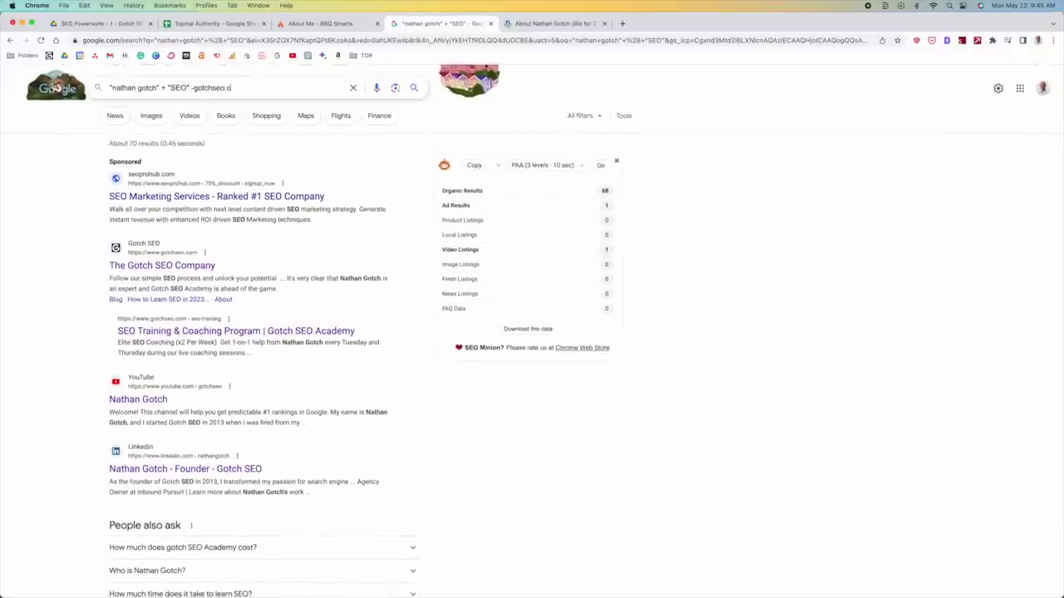
text(com)
key(Return)
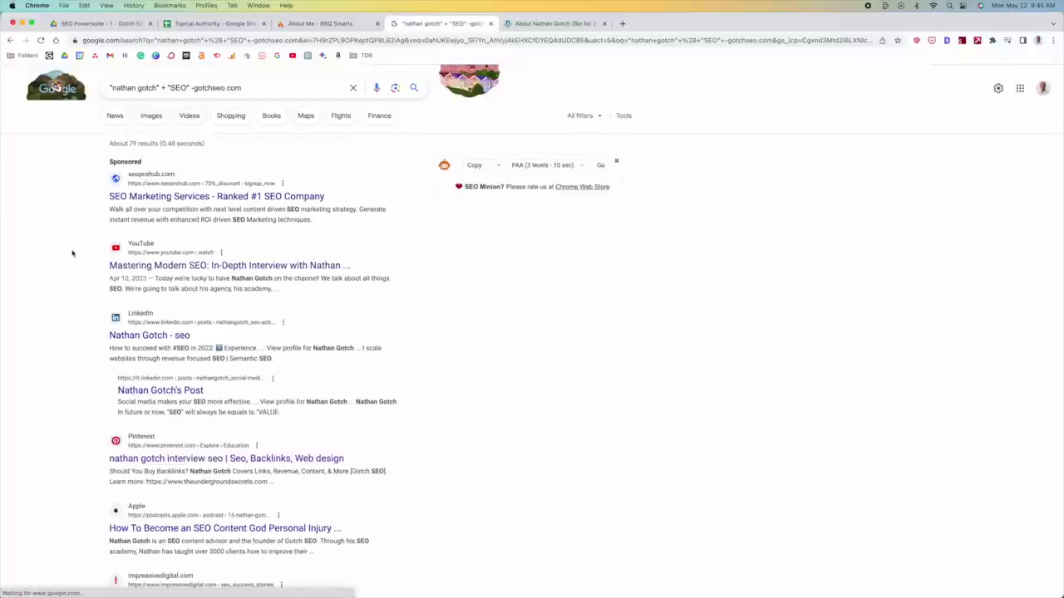
scroll(72, 254, down, 8)
scroll(74, 250, down, 3)
scroll(76, 250, down, 11)
scroll(385, 249, down, 8)
scroll(537, 267, down, 7)
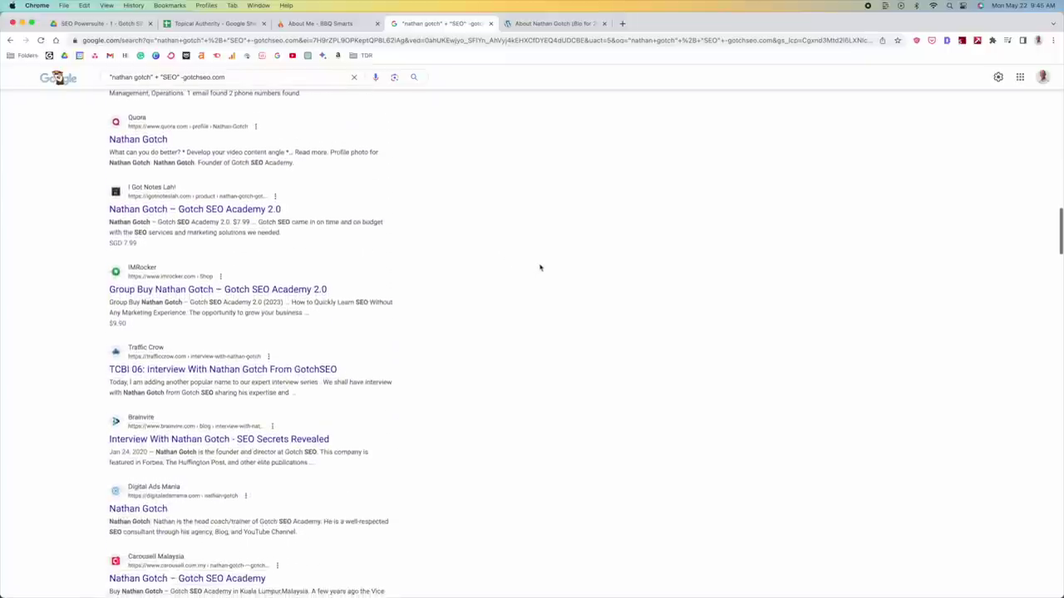
scroll(541, 267, up, 20)
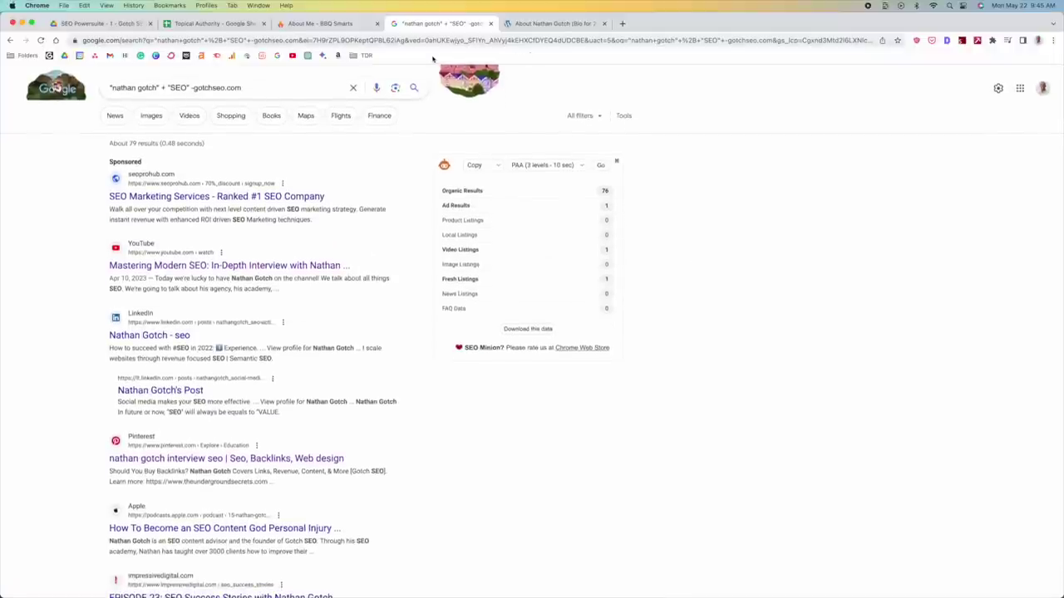
- Inspect the Person and About Page schema markup of the founder's personal website with Schema Builder, and close the extension
click(509, 24)
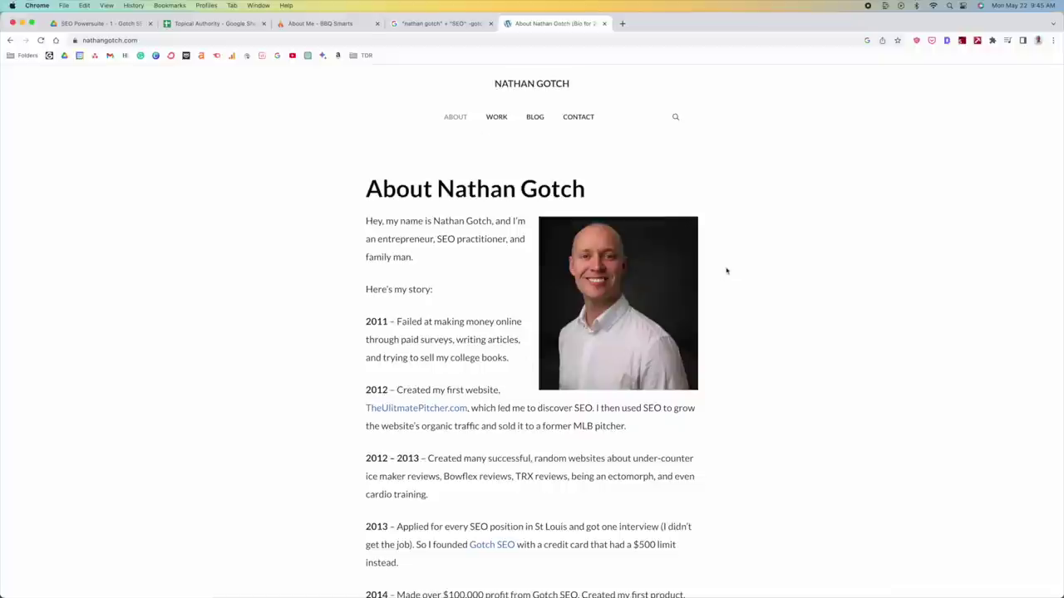
click(963, 40)
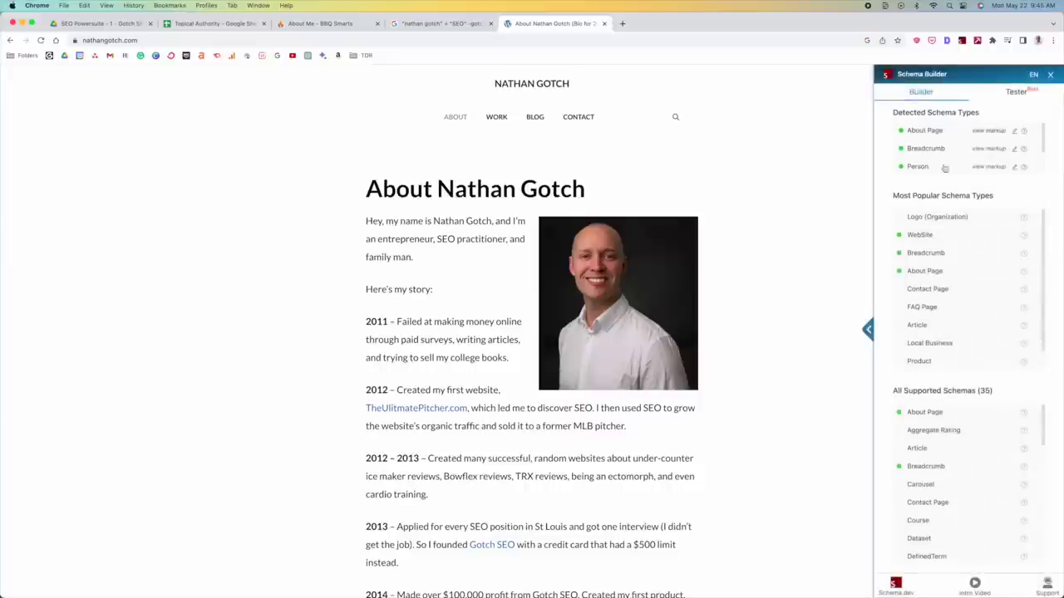
click(997, 168)
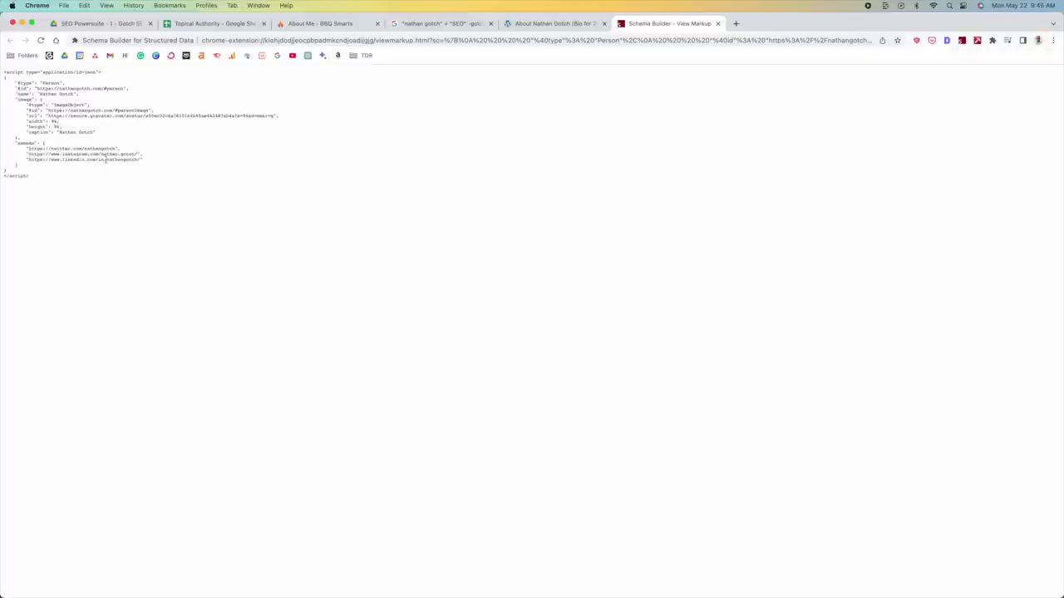
click(549, 23)
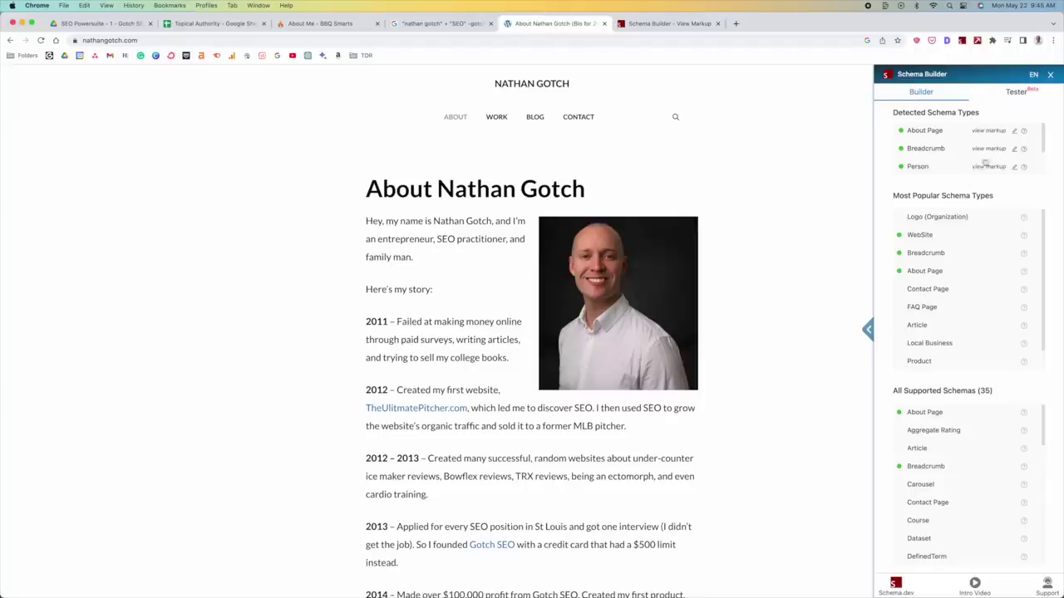
click(1003, 131)
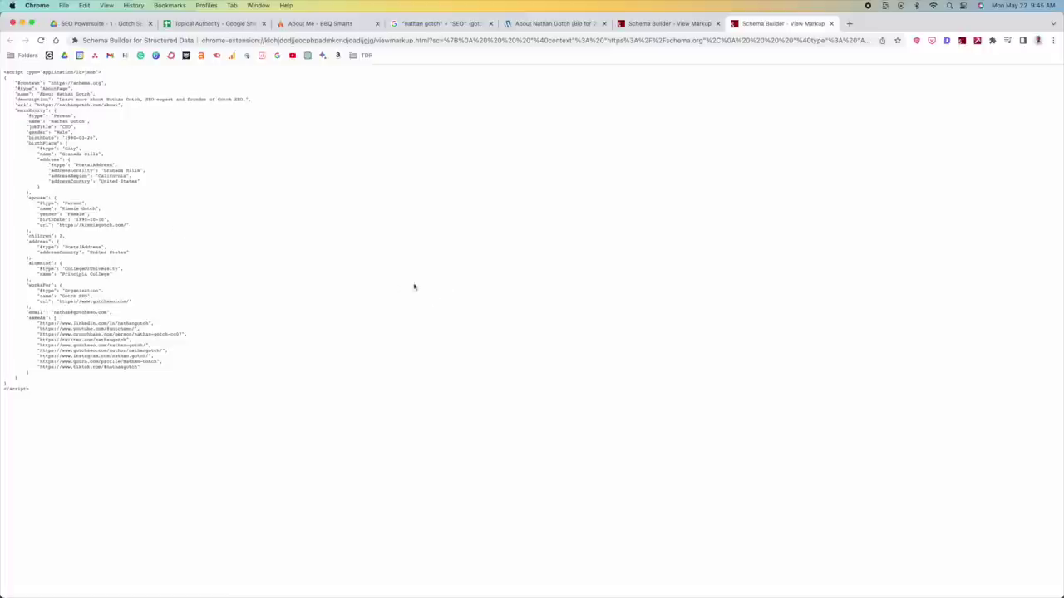
click(557, 26)
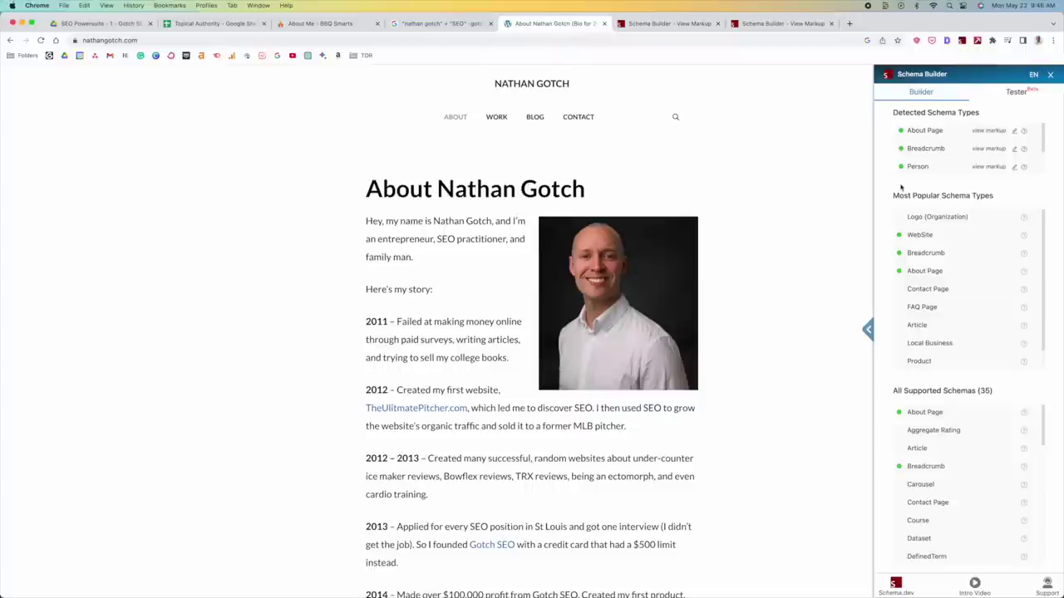
click(1049, 75)
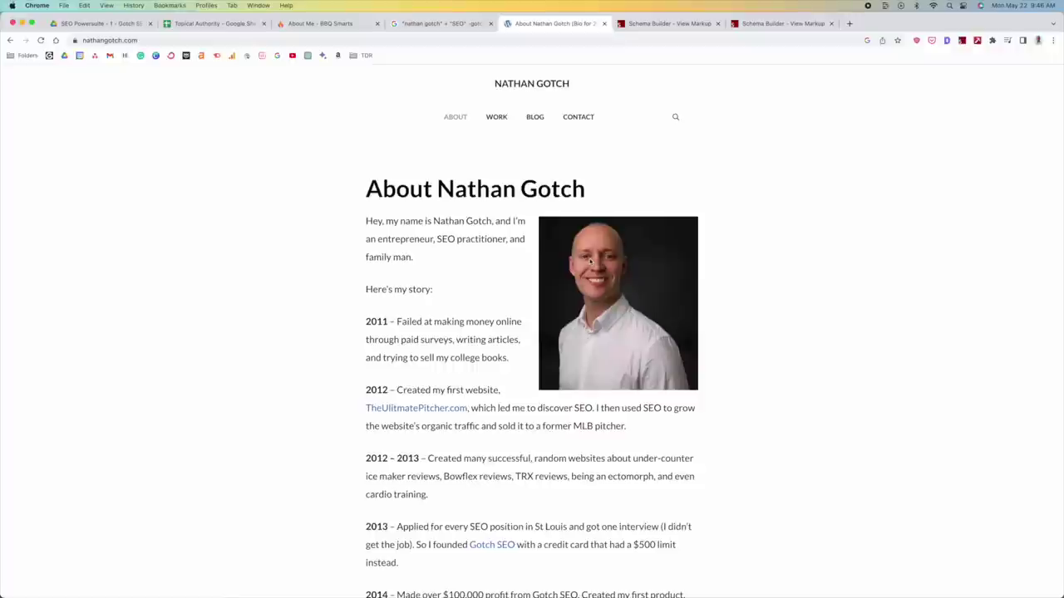
- Open the Gotch SEO site from the founder's biography, and compare its About page with the BBQ Smarts About Me page
click(492, 546)
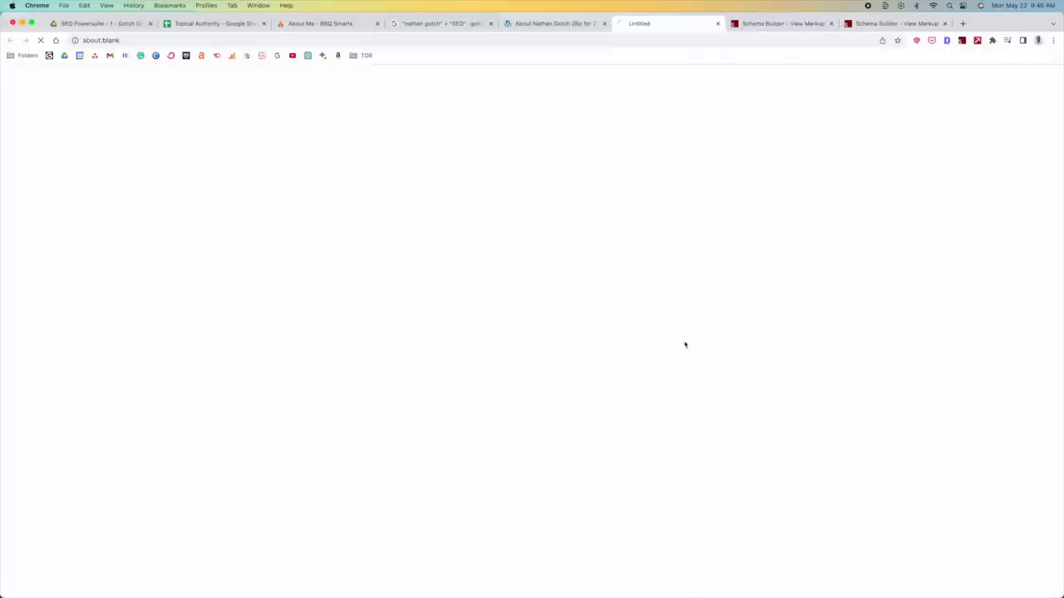
click(336, 24)
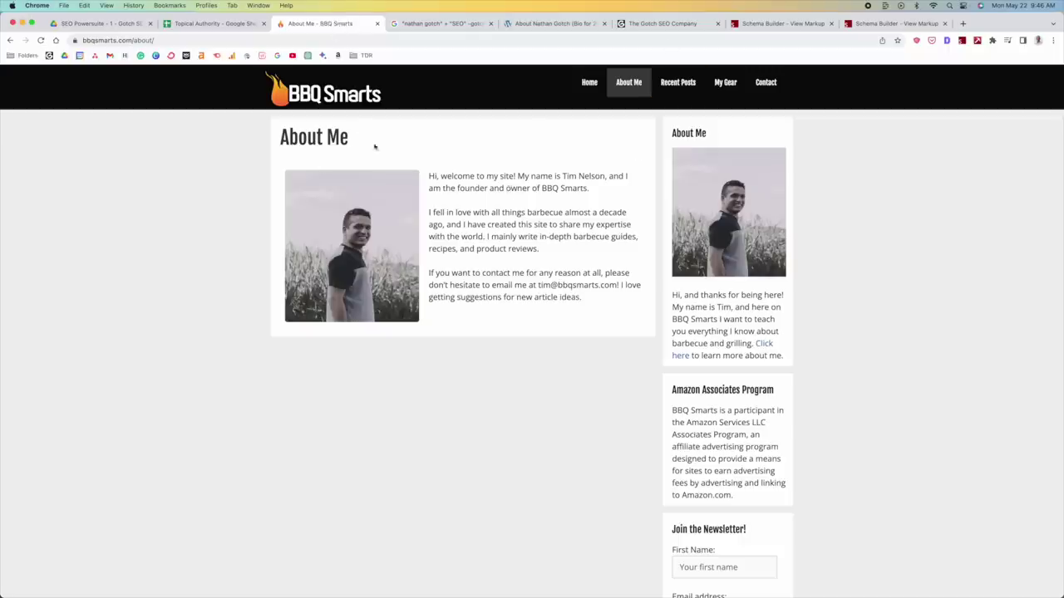
click(659, 23)
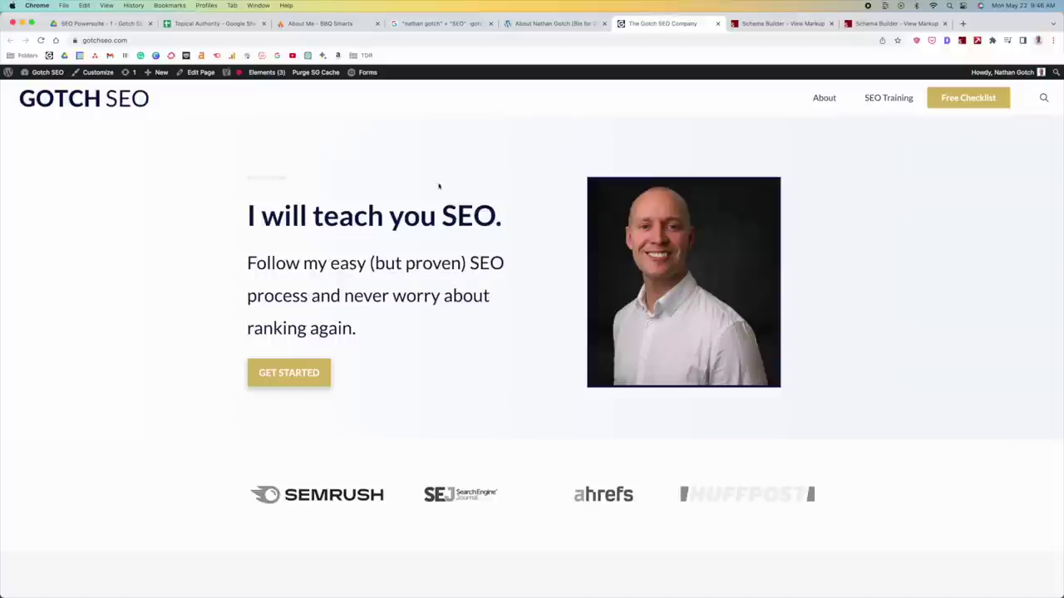
click(827, 101)
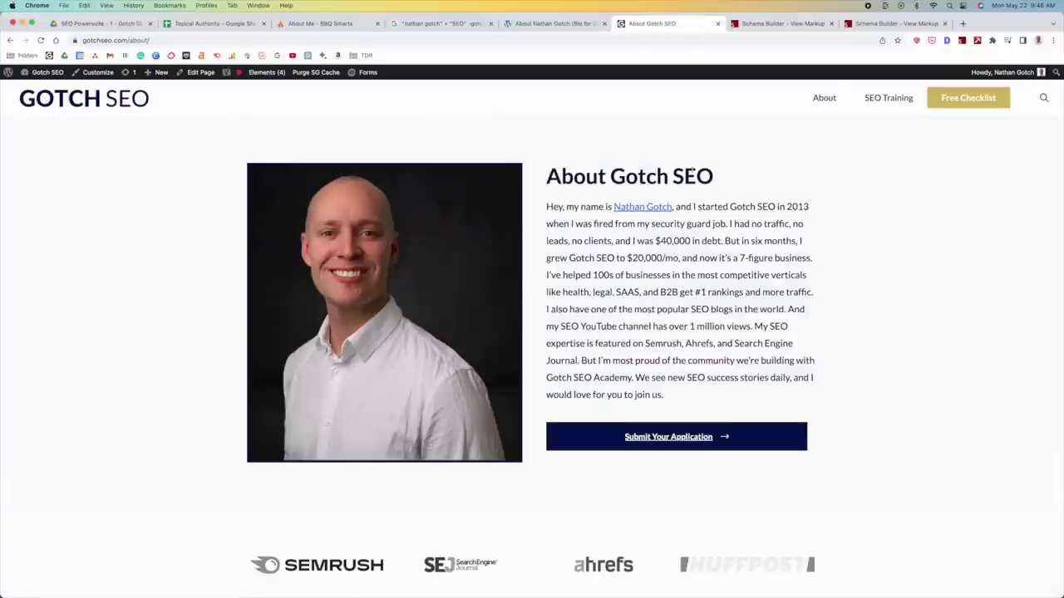
click(329, 25)
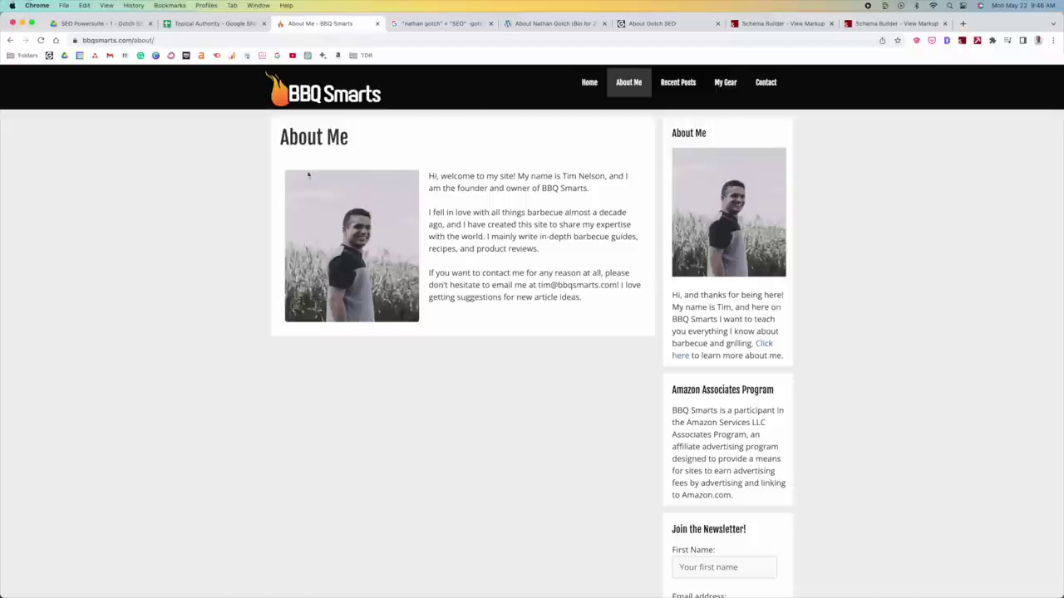
- Examine the Gotch SEO About page and the founder's linked biography page for author credentials, story and social links
click(652, 24)
scroll(563, 256, down, 8)
scroll(857, 252, up, 7)
scroll(733, 468, down, 10)
scroll(772, 402, up, 12)
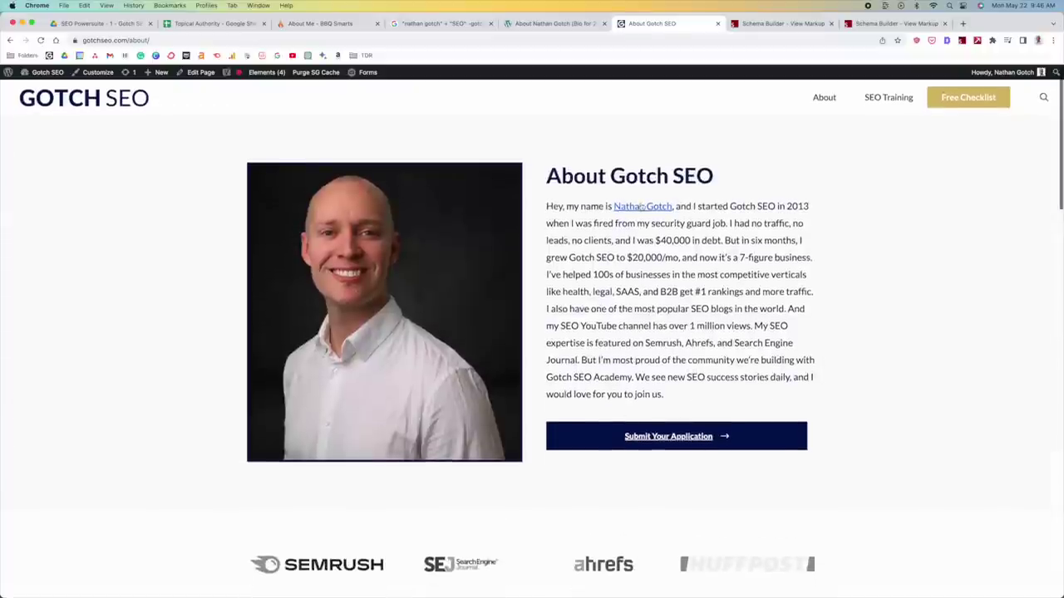
click(637, 213)
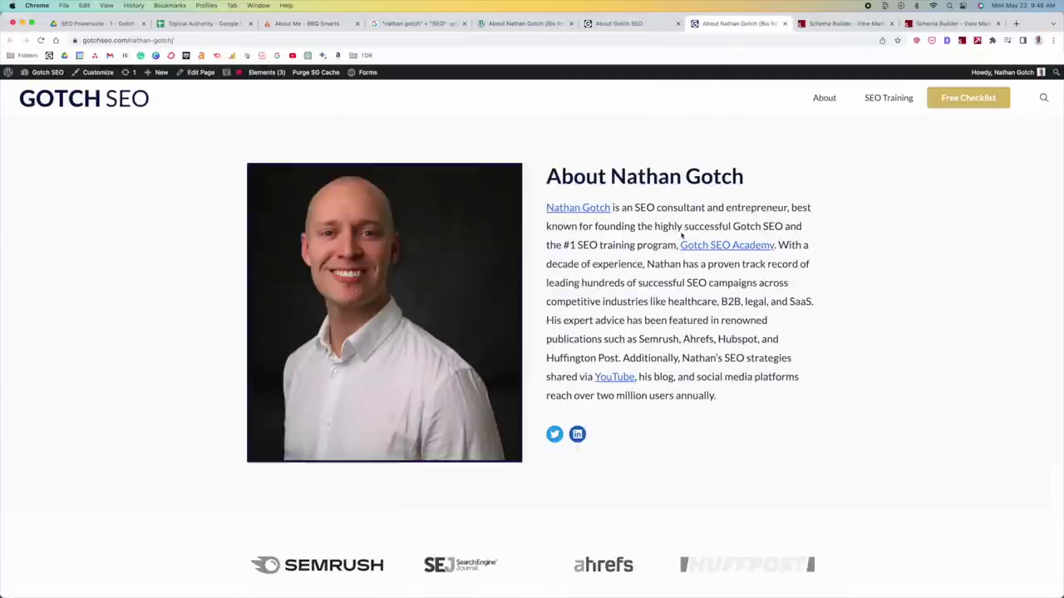
scroll(780, 324, down, 20)
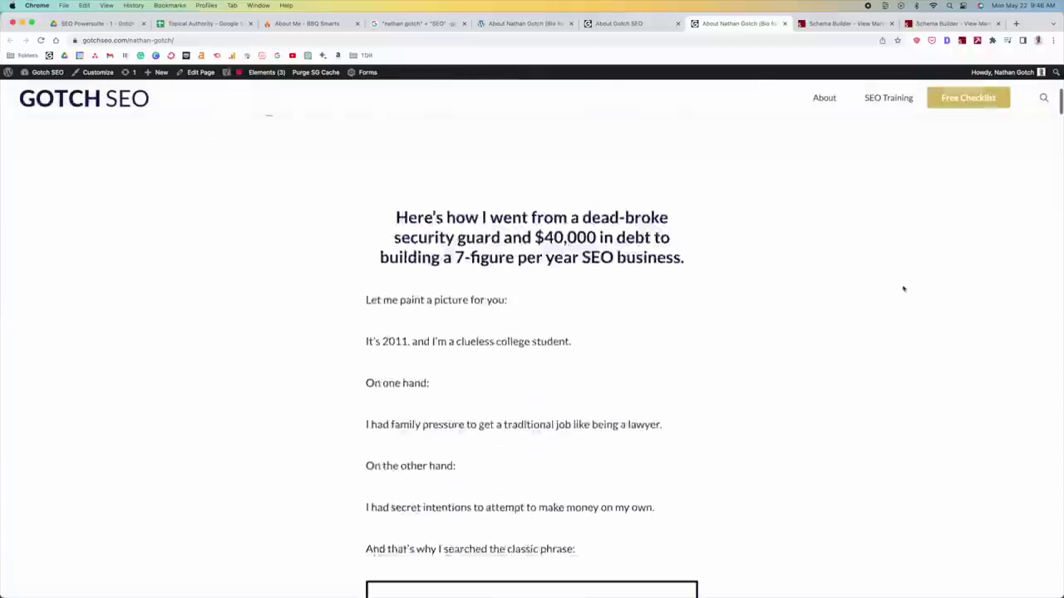
scroll(820, 242, up, 20)
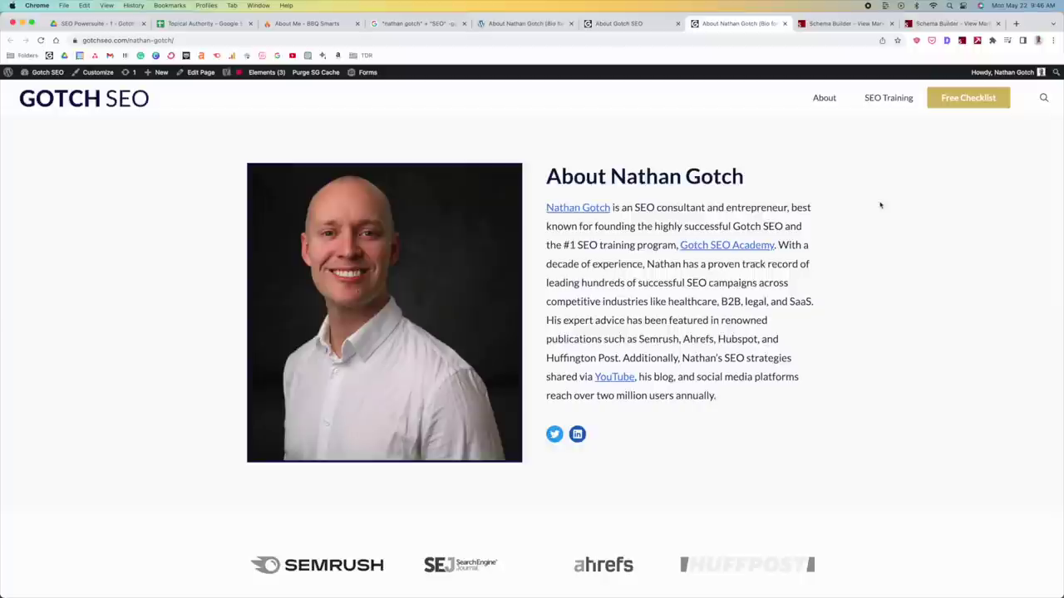
- Review the BBQ Smarts About Me page and the opening of its St. Louis BBQ article
click(328, 25)
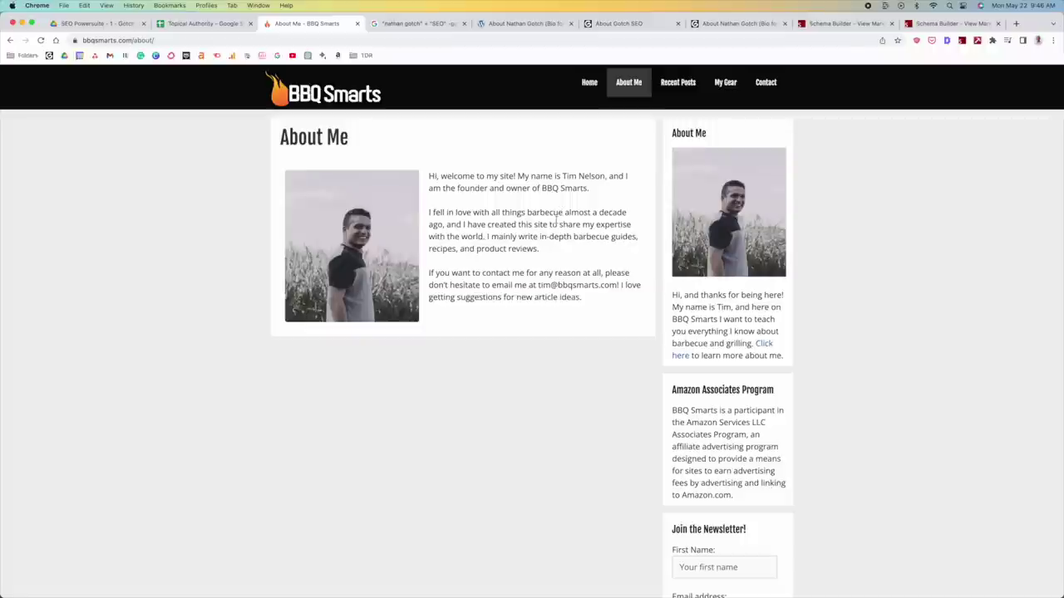
click(591, 353)
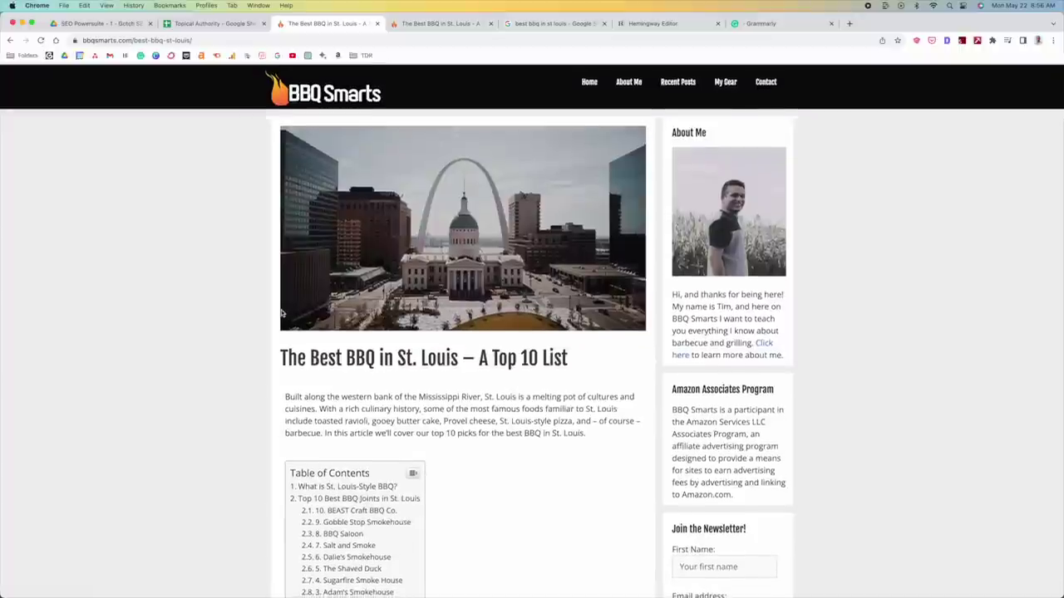
scroll(282, 312, down, 1)
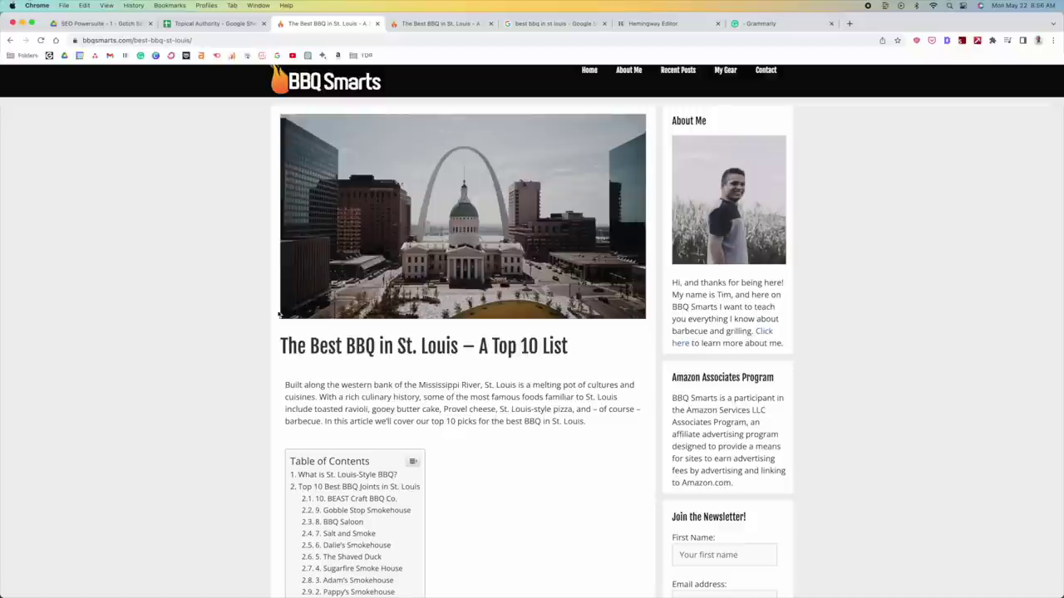
scroll(257, 319, up, 1)
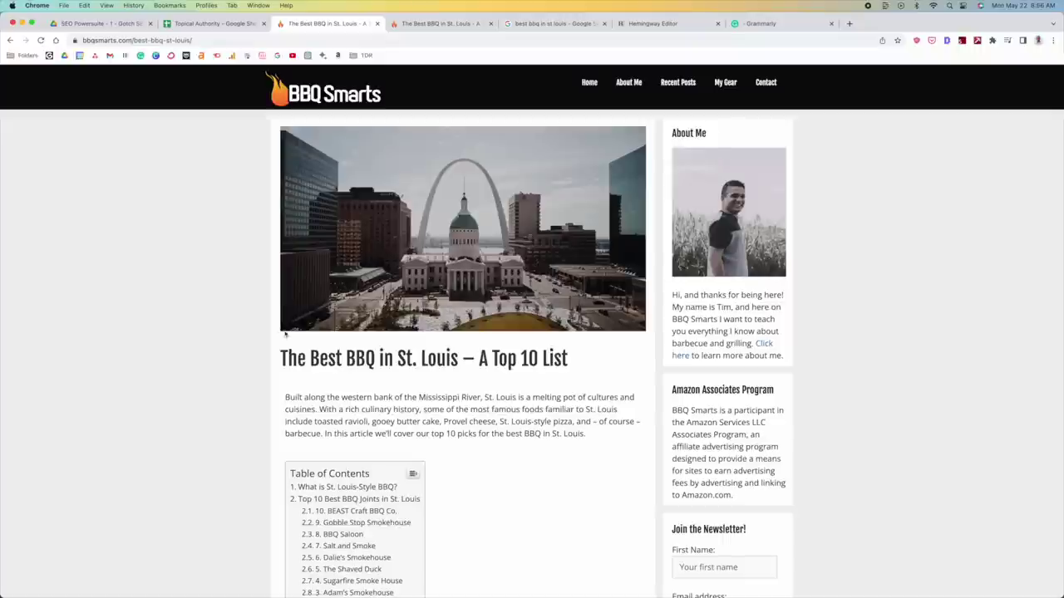
- Examine the article's readability grade and highlighted hard-to-read sentences from introduction to conclusion in Hemingway Editor
click(653, 23)
scroll(543, 238, down, 1)
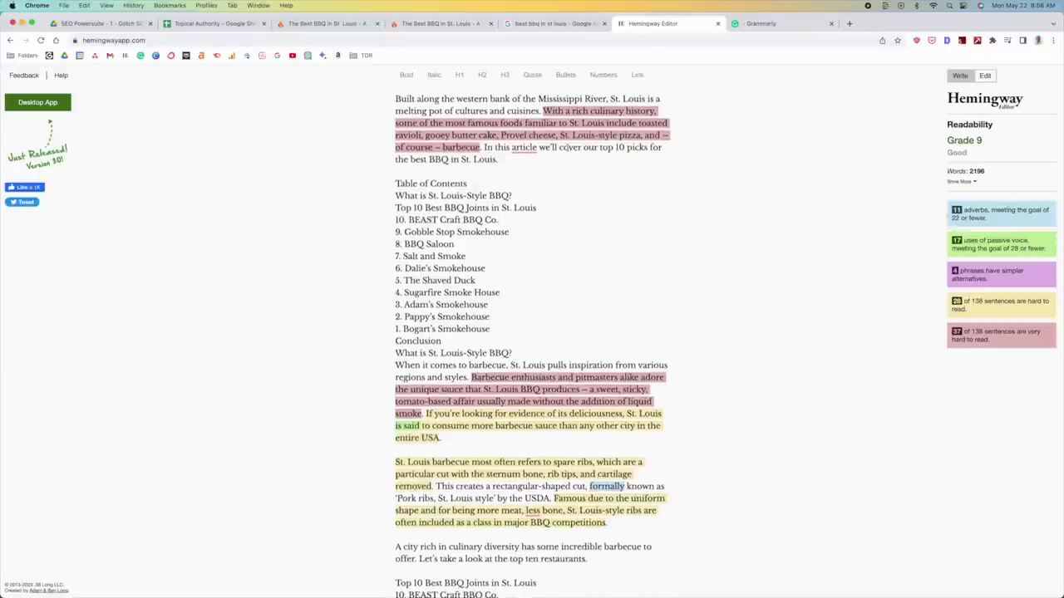
scroll(595, 111, down, 10)
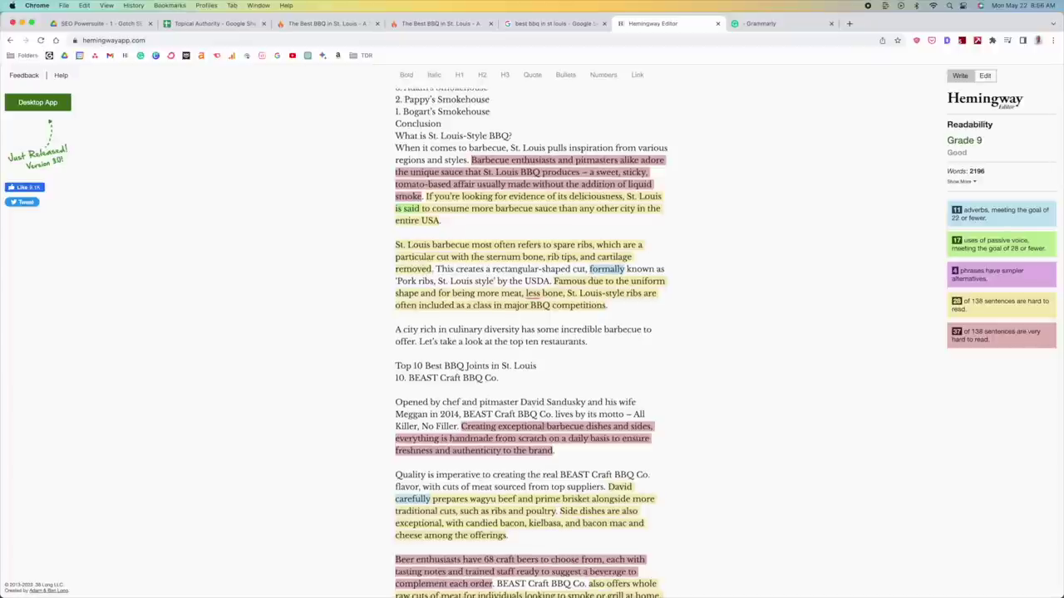
scroll(557, 302, down, 15)
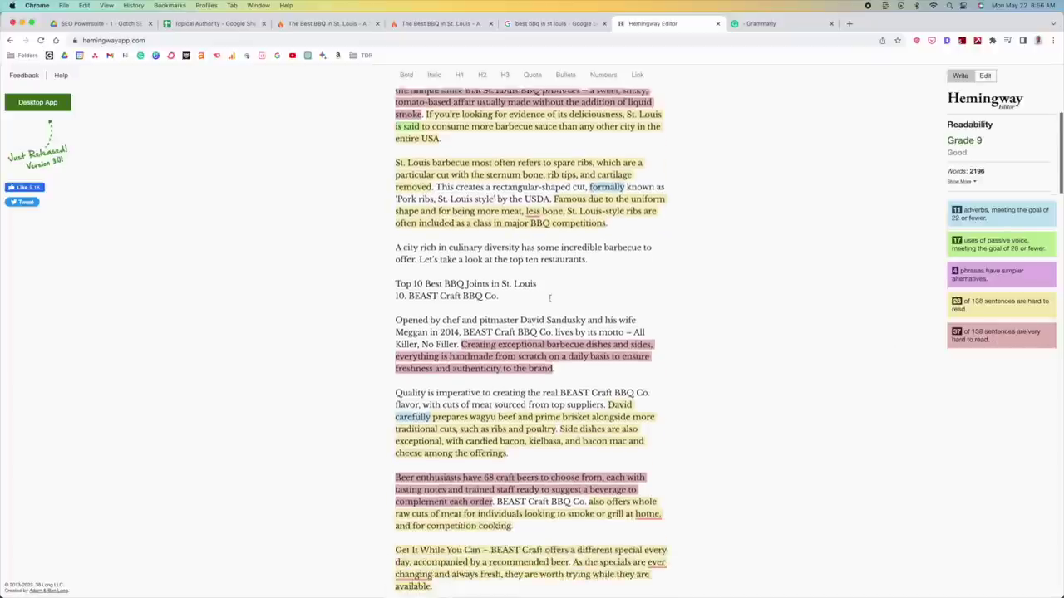
scroll(587, 297, down, 15)
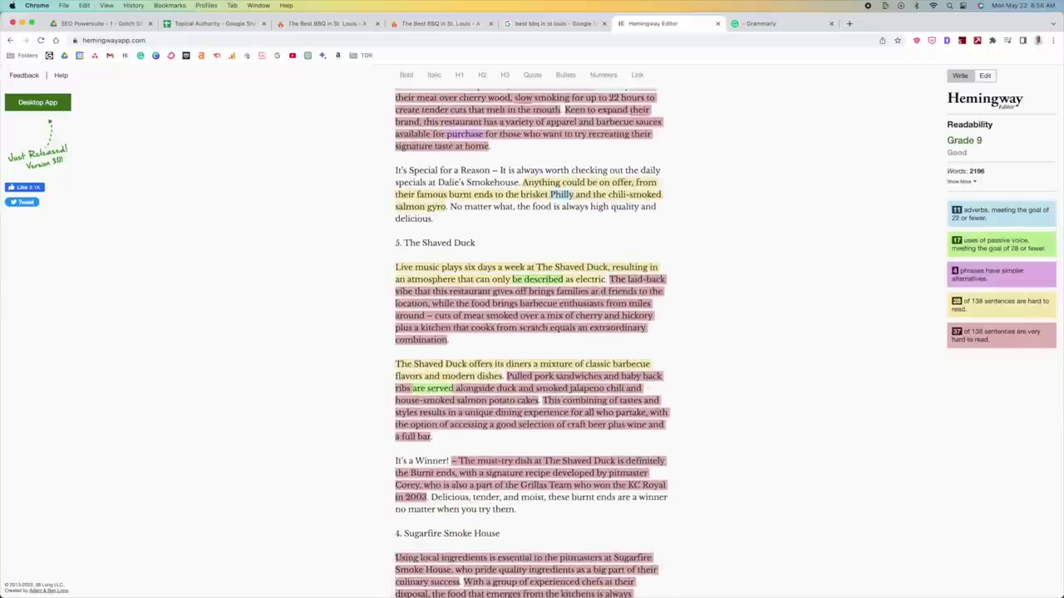
scroll(605, 288, down, 5)
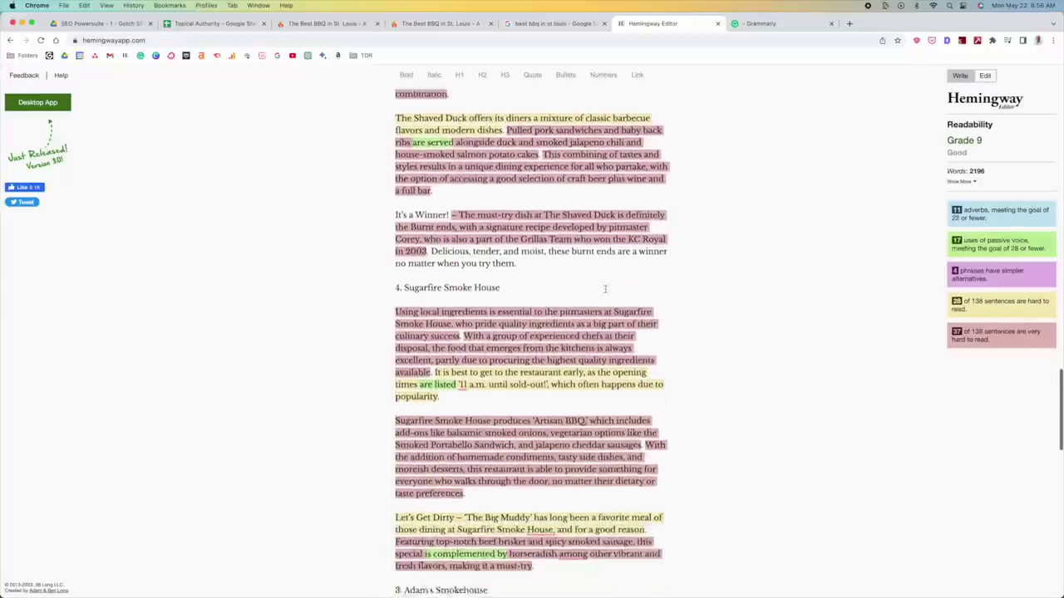
scroll(605, 288, down, 10)
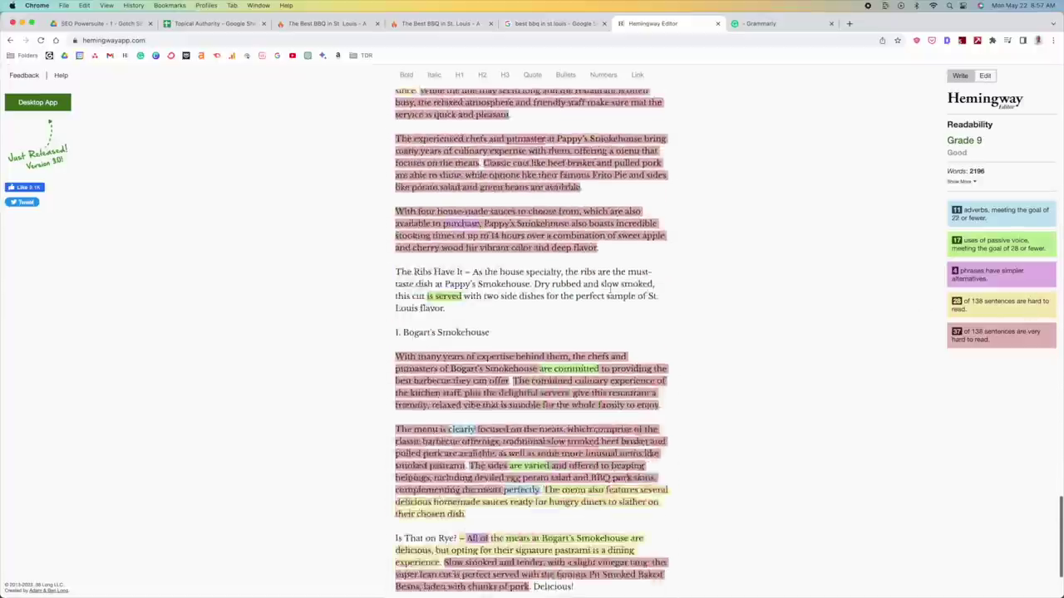
scroll(609, 290, down, 3)
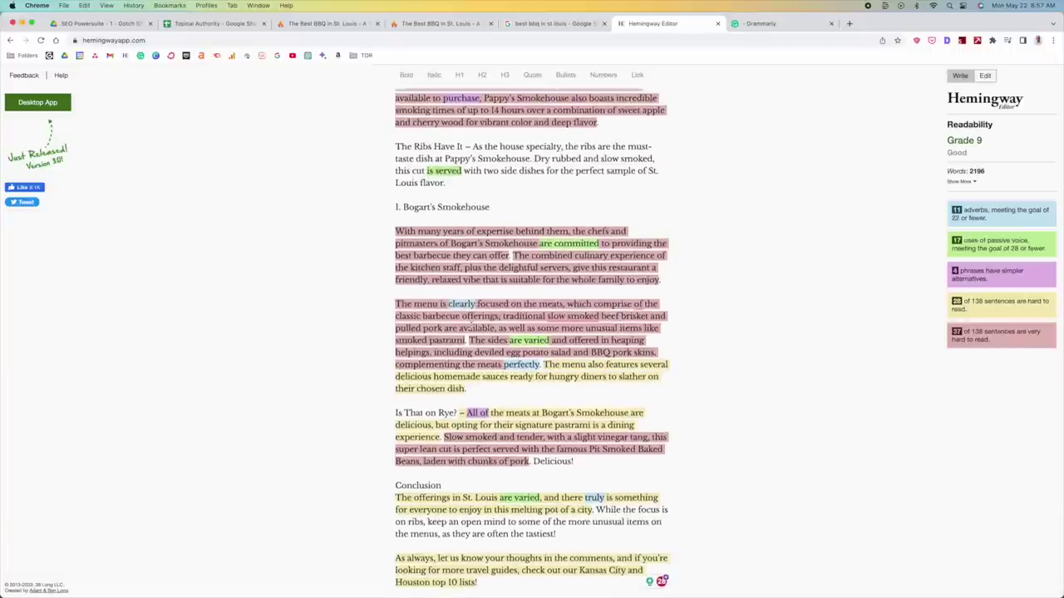
scroll(471, 326, up, 20)
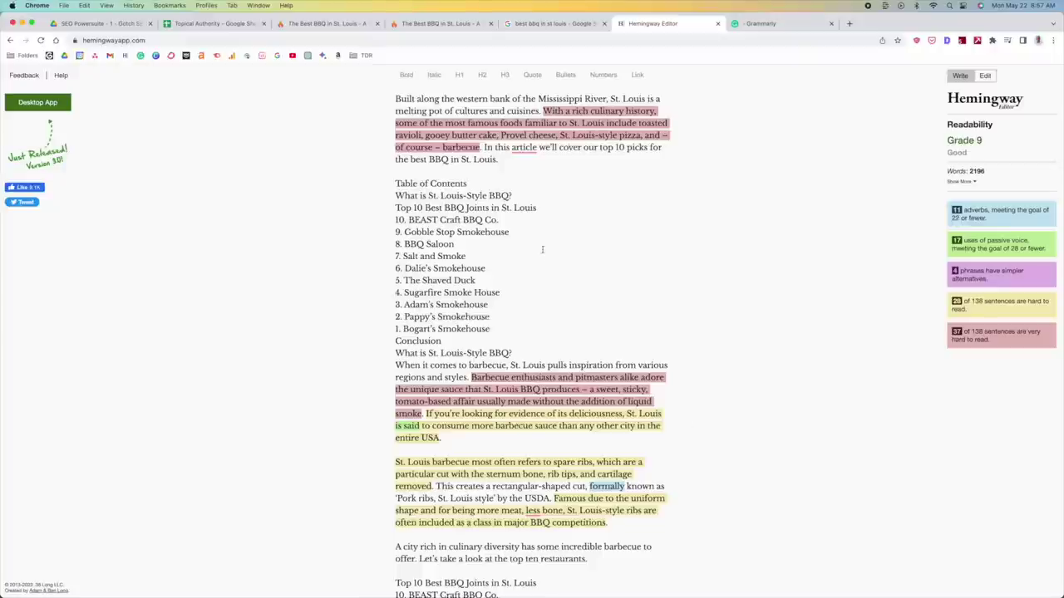
- Switch to Grammarly and examine the article's overall score and its flagged grammar and wording suggestions
click(771, 25)
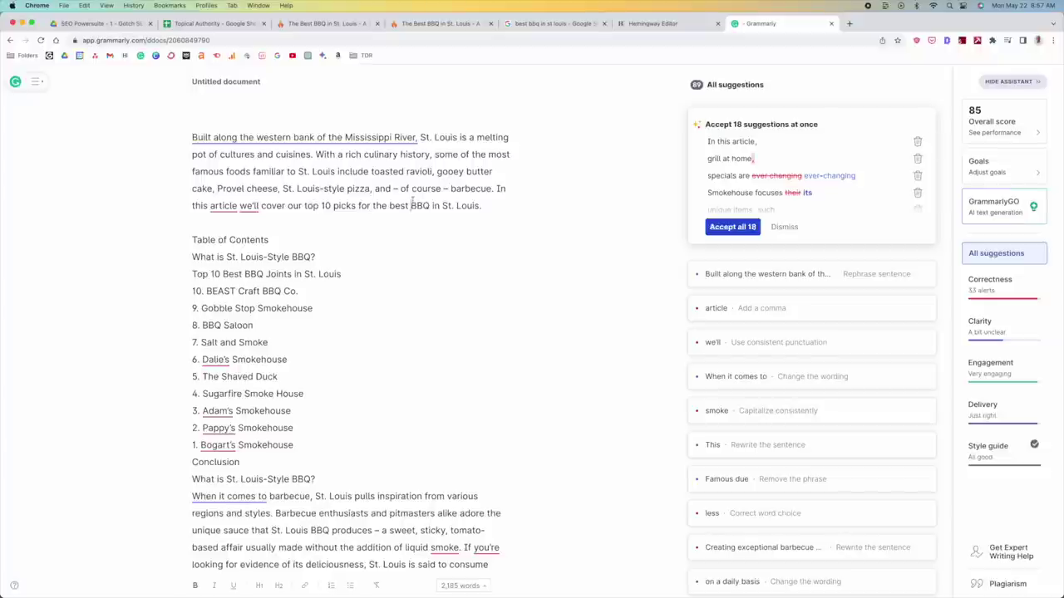
scroll(413, 203, down, 20)
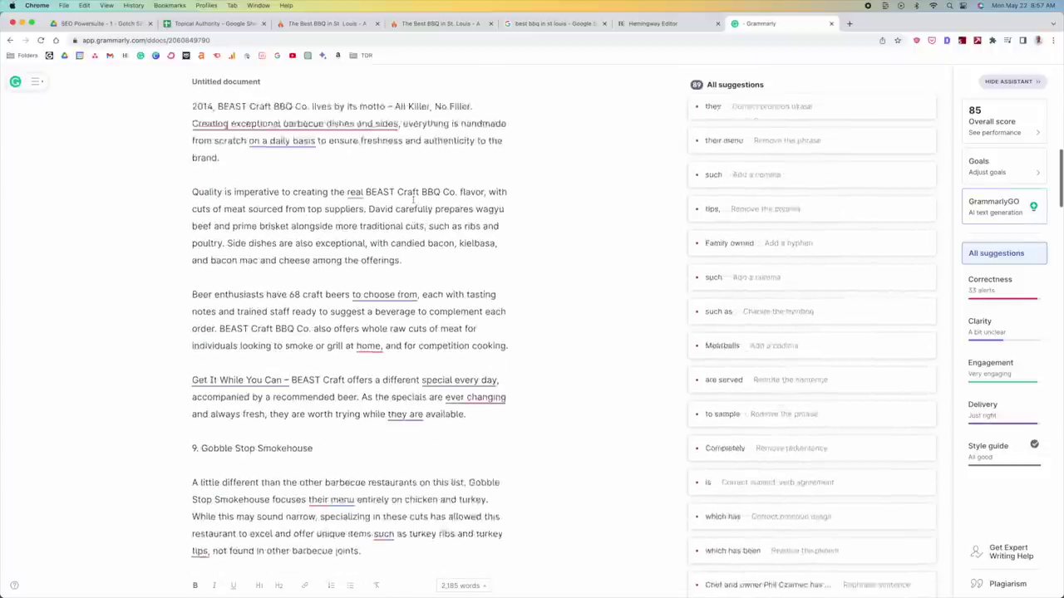
scroll(413, 200, down, 20)
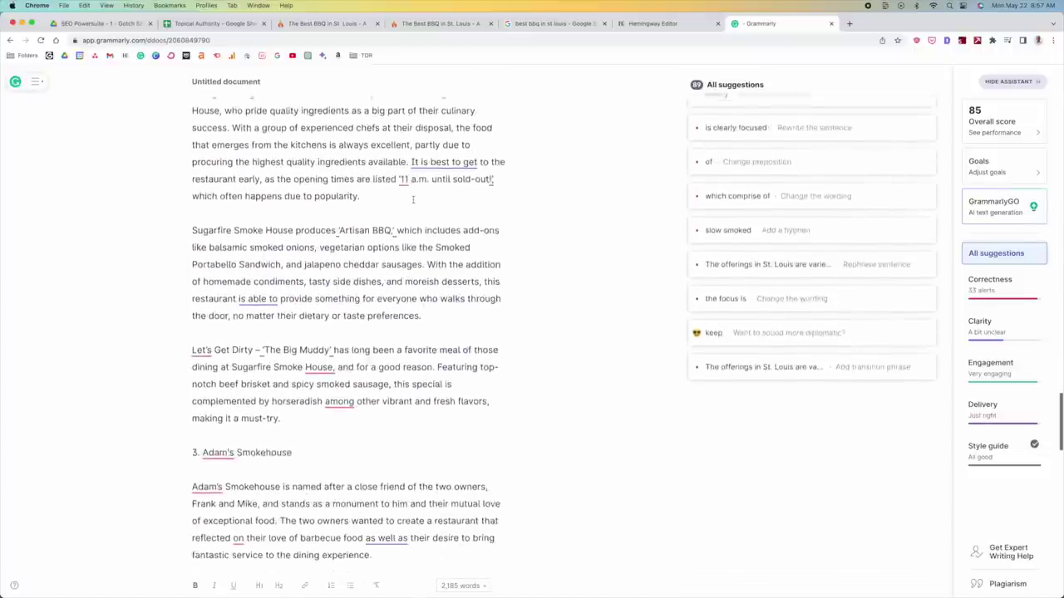
scroll(413, 199, down, 15)
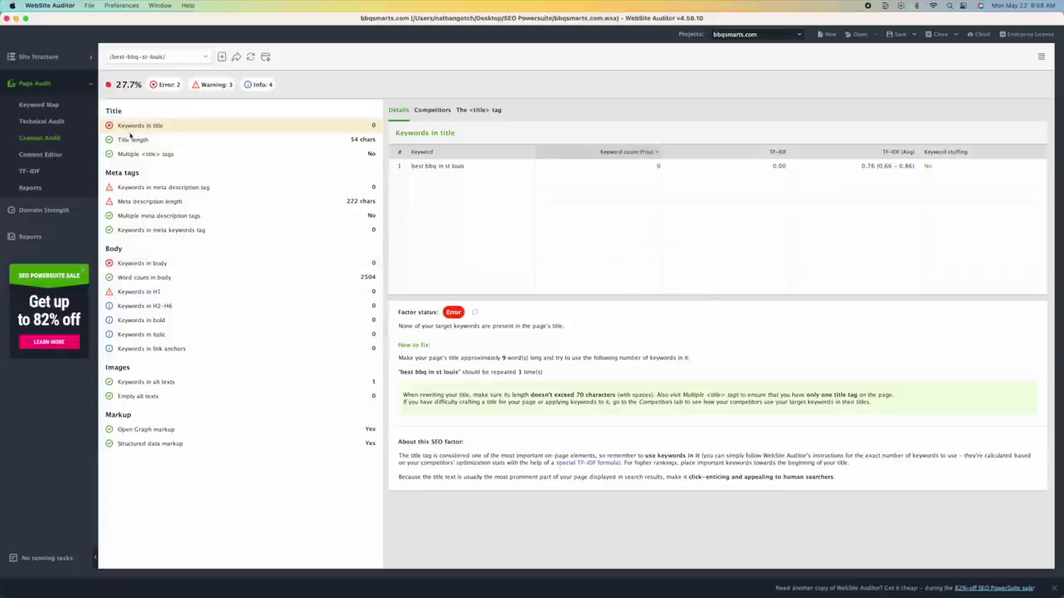
- Inspect the "Keywords in body" factor for "best bbq in st louis" in the content audit, and return to the browser
click(168, 264)
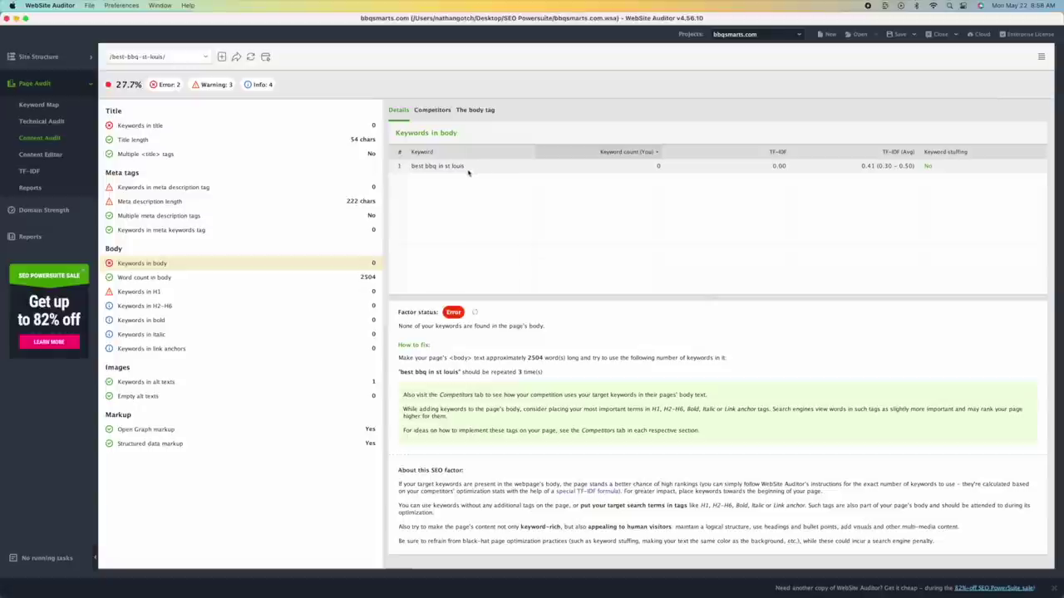
click(418, 167)
key(ctrl+Up)
click(408, 216)
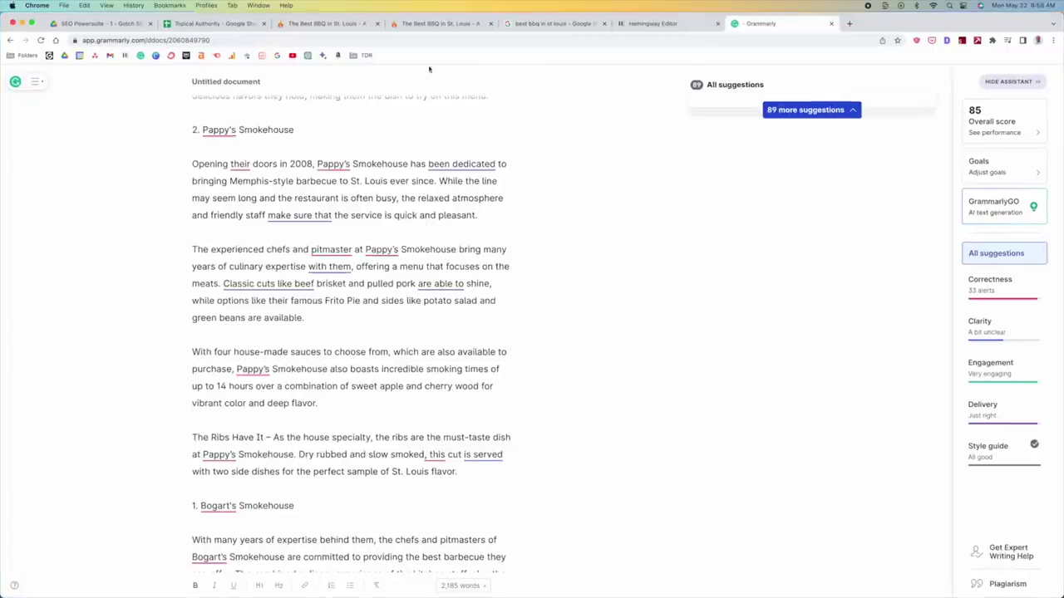
- Open the SEO extension's overview for the BBQ Smarts article and check its title for the phrase "Best BBQ in St. Louis"
click(324, 25)
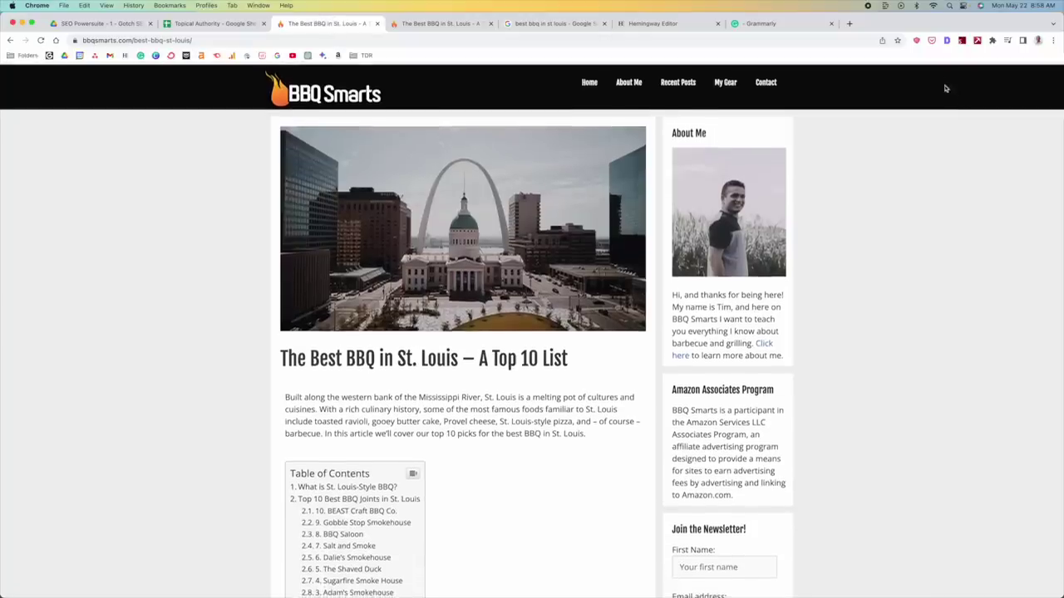
click(946, 41)
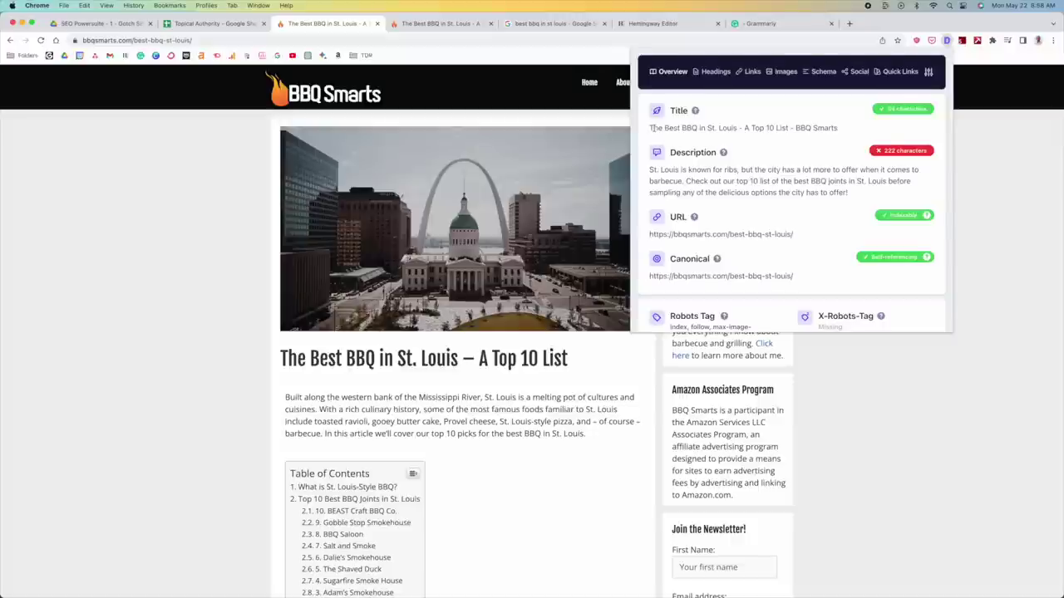
scroll(653, 126, down, 1)
drag(653, 118, 731, 119)
click(731, 119)
drag(733, 119, 670, 119)
click(716, 122)
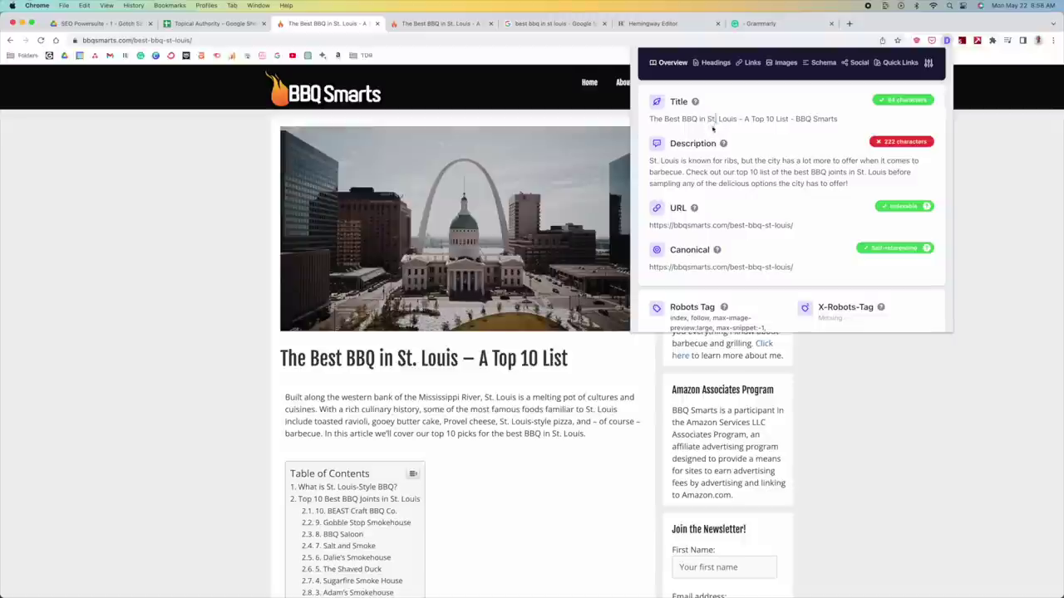
drag(737, 119, 664, 118)
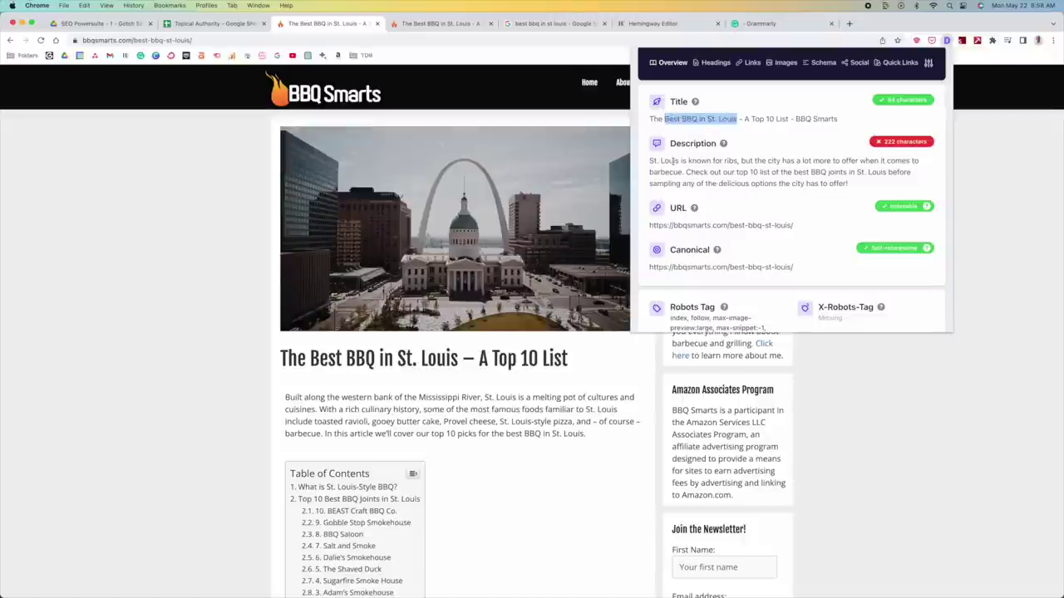
- Check the article's meta description for "BBQ joints in St. Louis" and its URL for the "/best-bbq-st-louis/" slug
click(672, 158)
drag(649, 161, 712, 160)
click(842, 179)
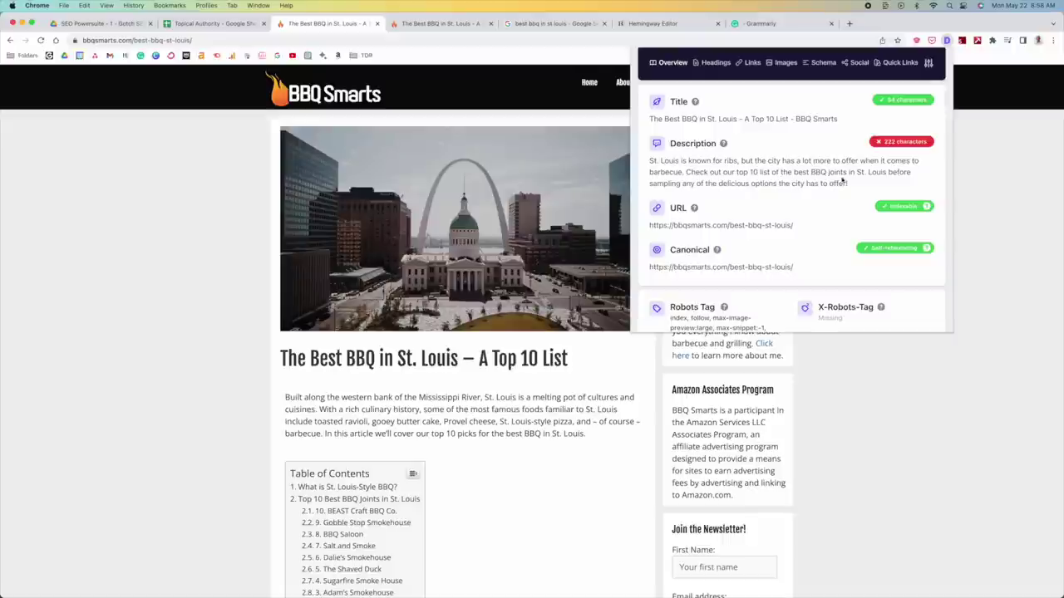
drag(811, 172, 887, 172)
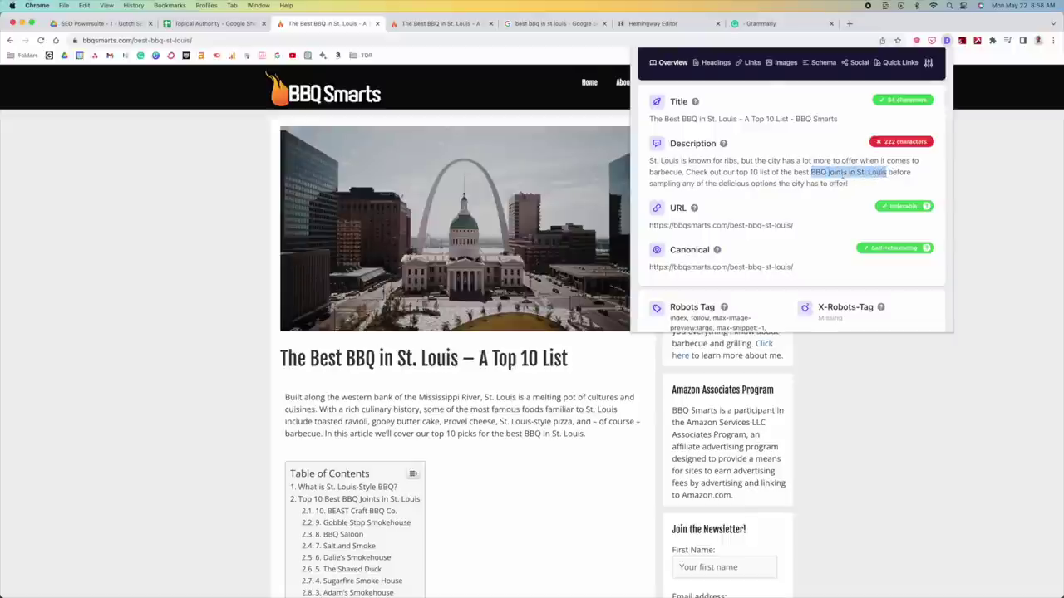
click(842, 173)
scroll(831, 192, down, 1)
drag(728, 202, 797, 203)
scroll(802, 203, up, 2)
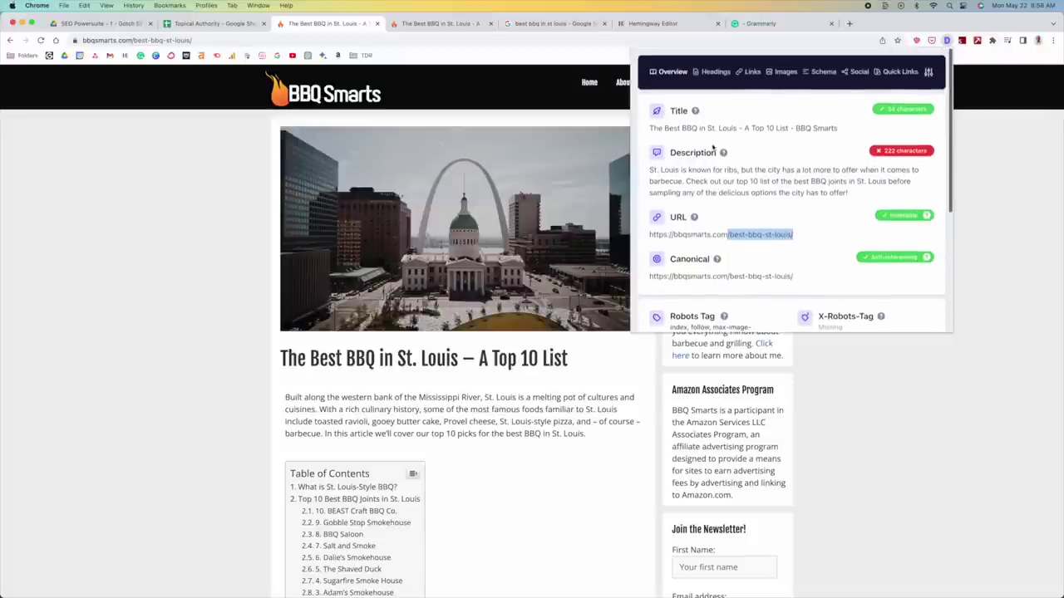
scroll(789, 174, down, 2)
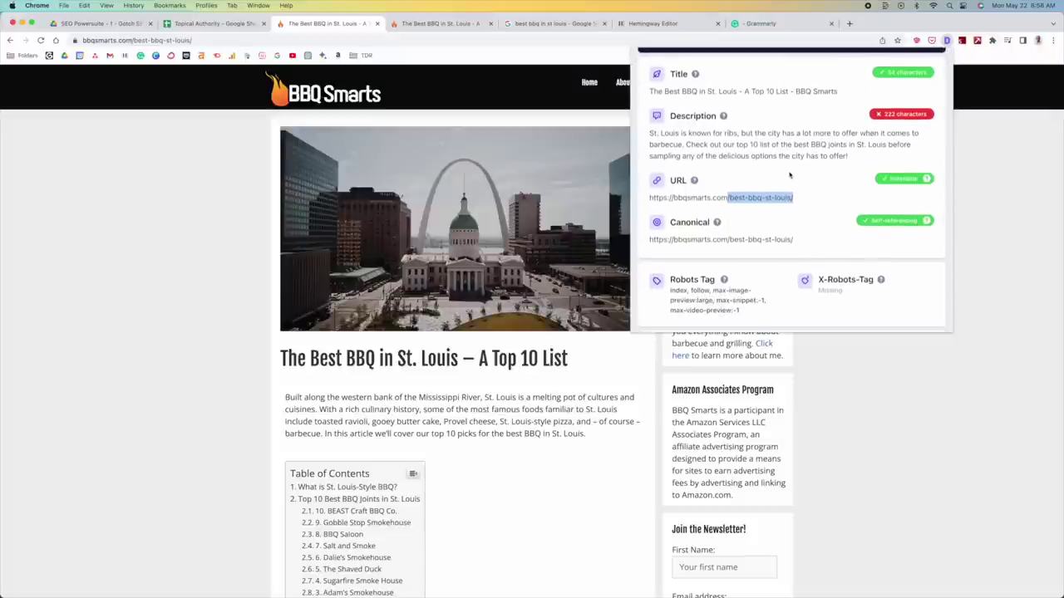
- Examine the article's heading structure for keyword use in the H1, the H2s and the numbered restaurant headings
scroll(790, 174, up, 2)
click(715, 71)
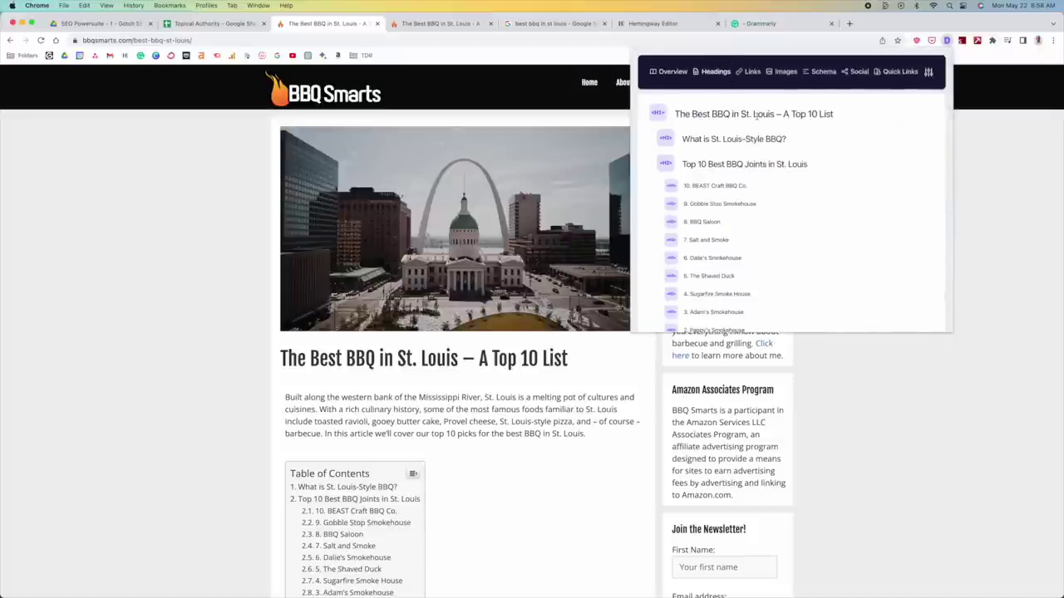
drag(675, 114, 783, 114)
click(698, 113)
drag(692, 114, 772, 114)
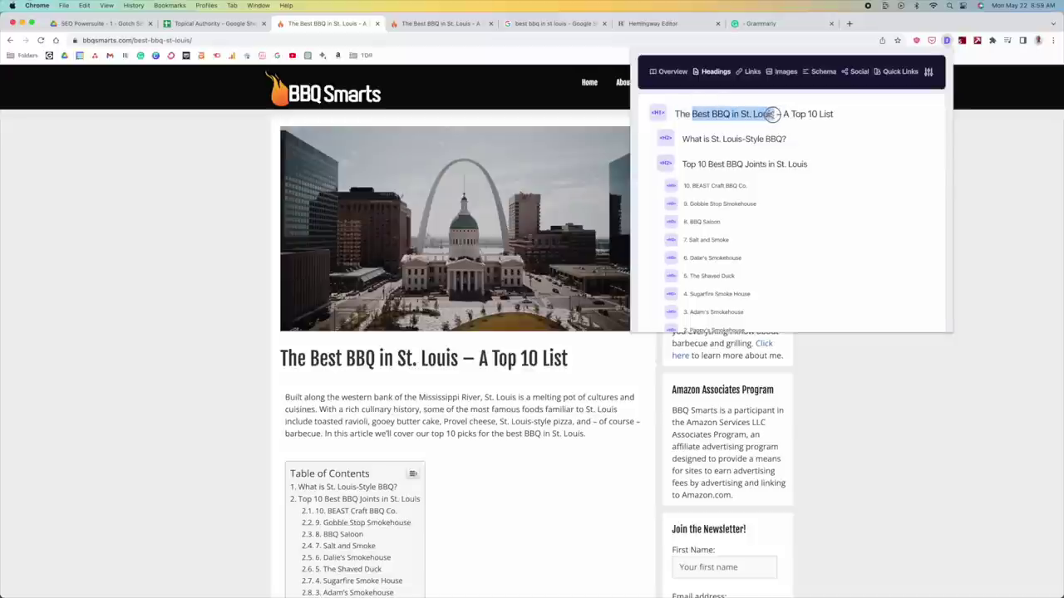
click(753, 139)
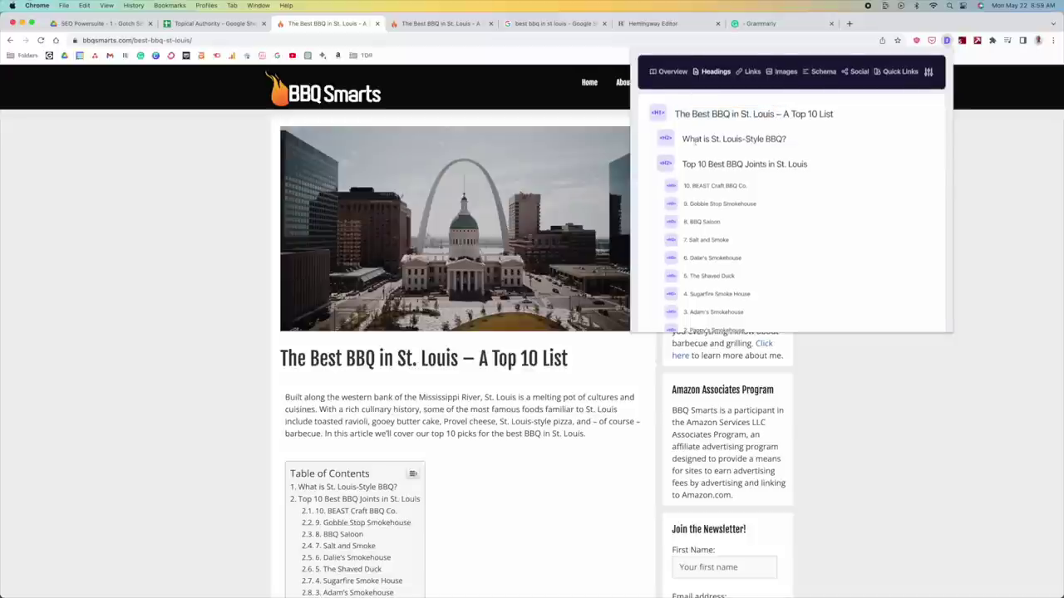
drag(679, 140, 778, 140)
click(756, 162)
drag(708, 157, 803, 157)
click(791, 158)
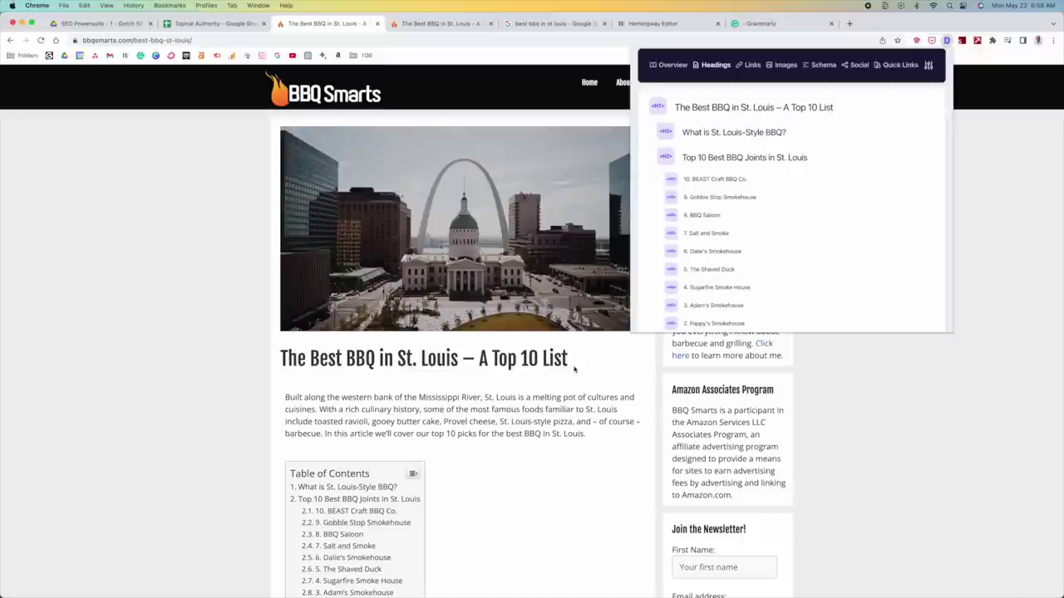
scroll(805, 228, down, 5)
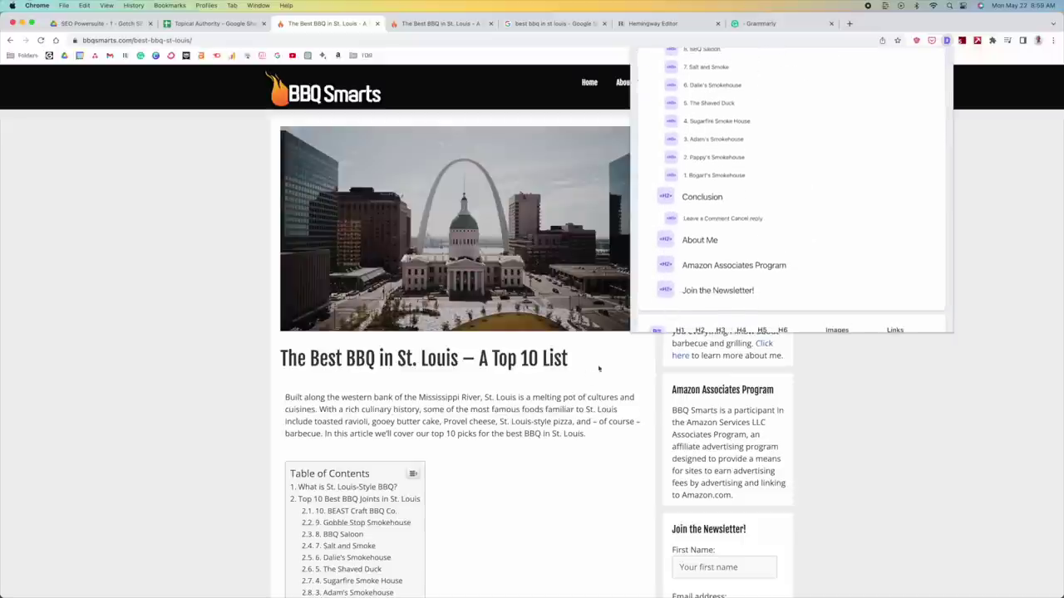
- Close the SEO extension and check the article's first sentence and body text through to the Conclusion for keyword use
click(490, 405)
scroll(492, 403, down, 1)
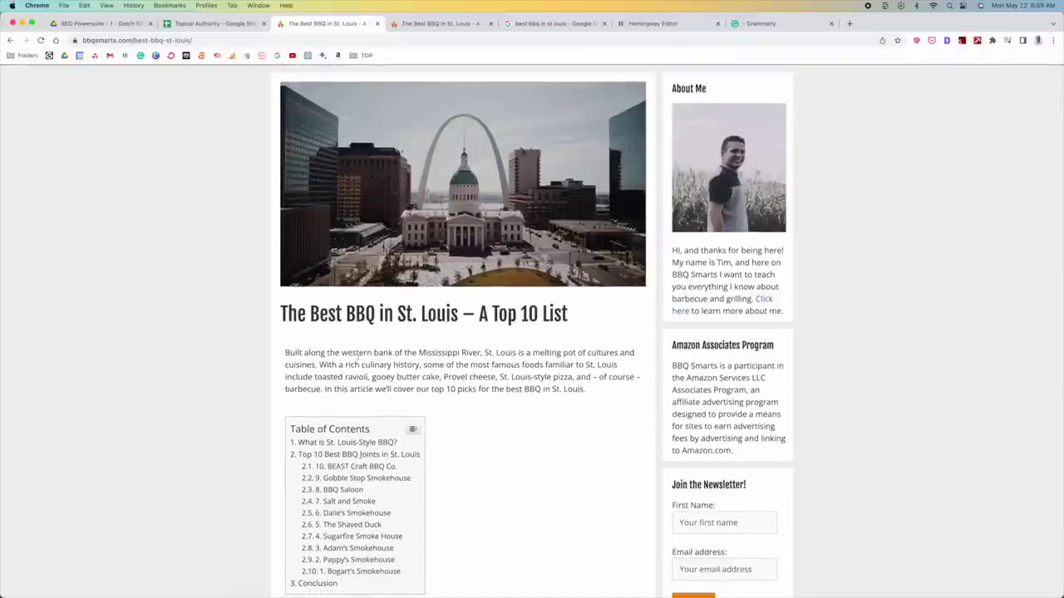
drag(285, 353, 318, 365)
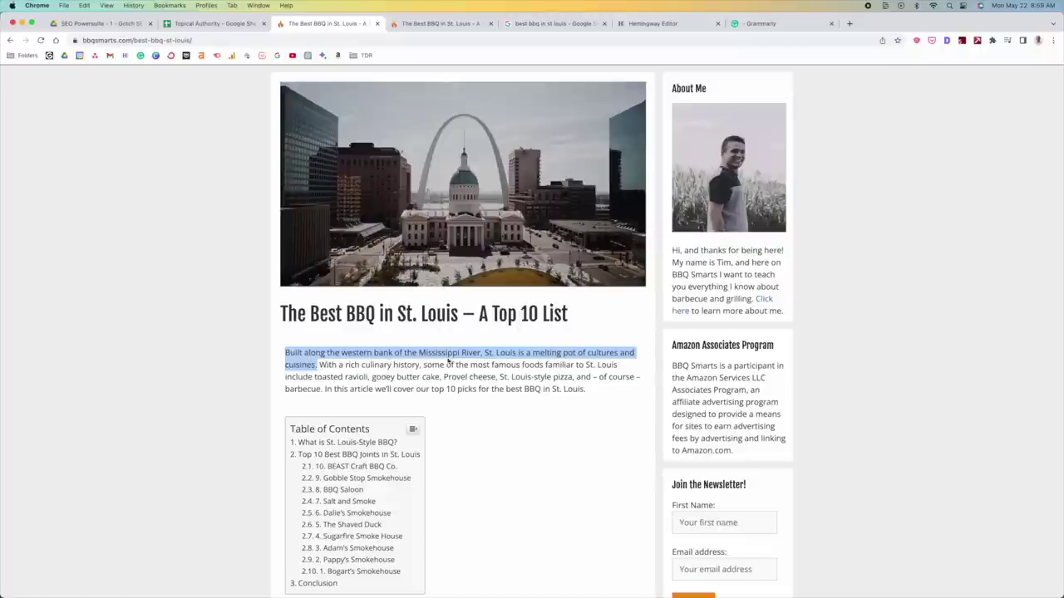
scroll(542, 350, down, 15)
scroll(542, 351, down, 20)
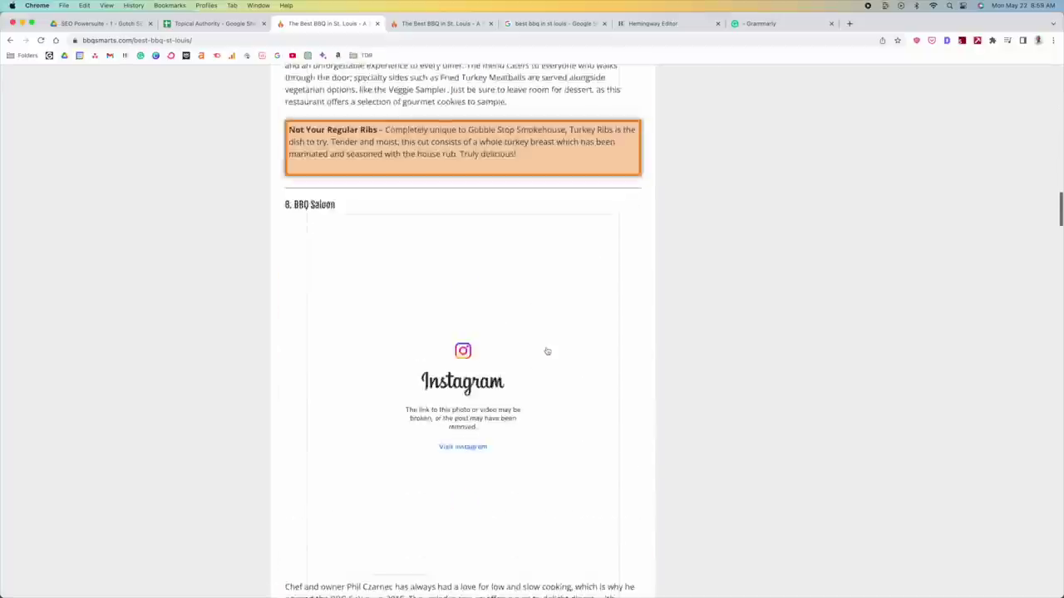
scroll(551, 344, down, 20)
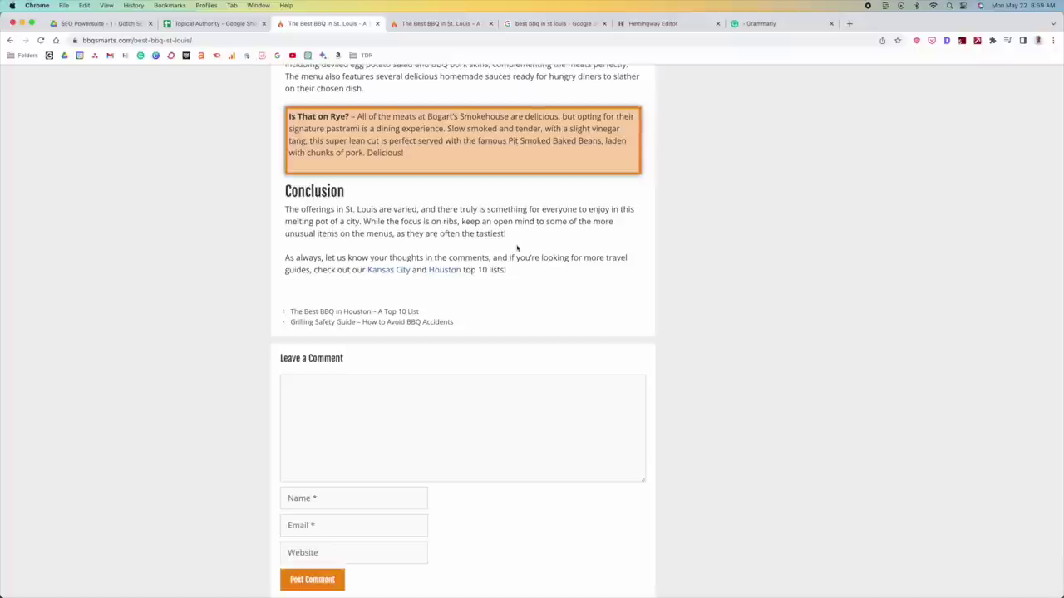
- Look back over the Bogart's and Pappy's Smokehouse sections above the article's Conclusion
scroll(516, 248, up, 20)
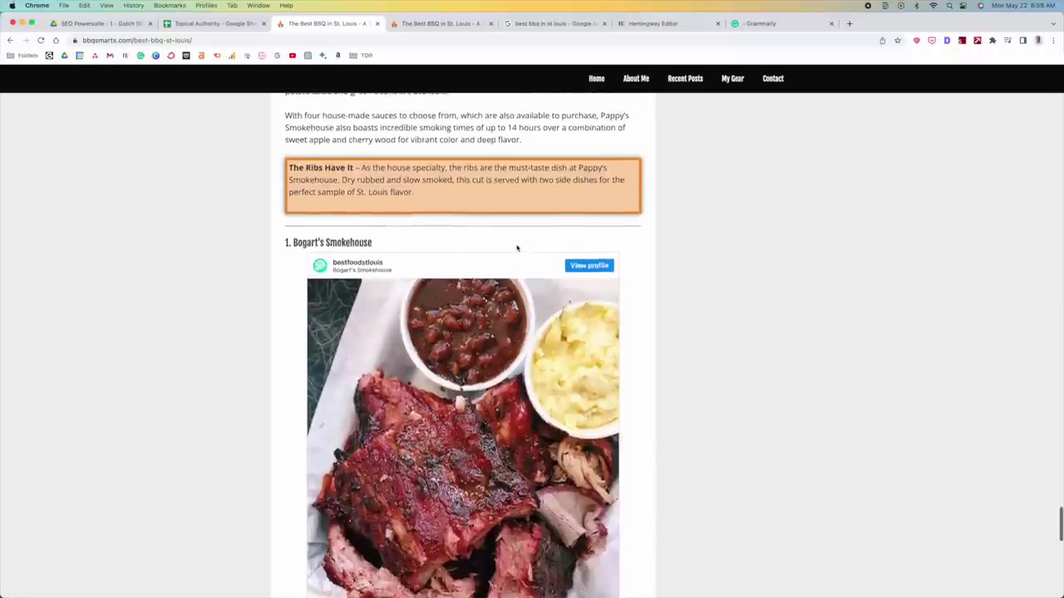
scroll(517, 247, up, 2)
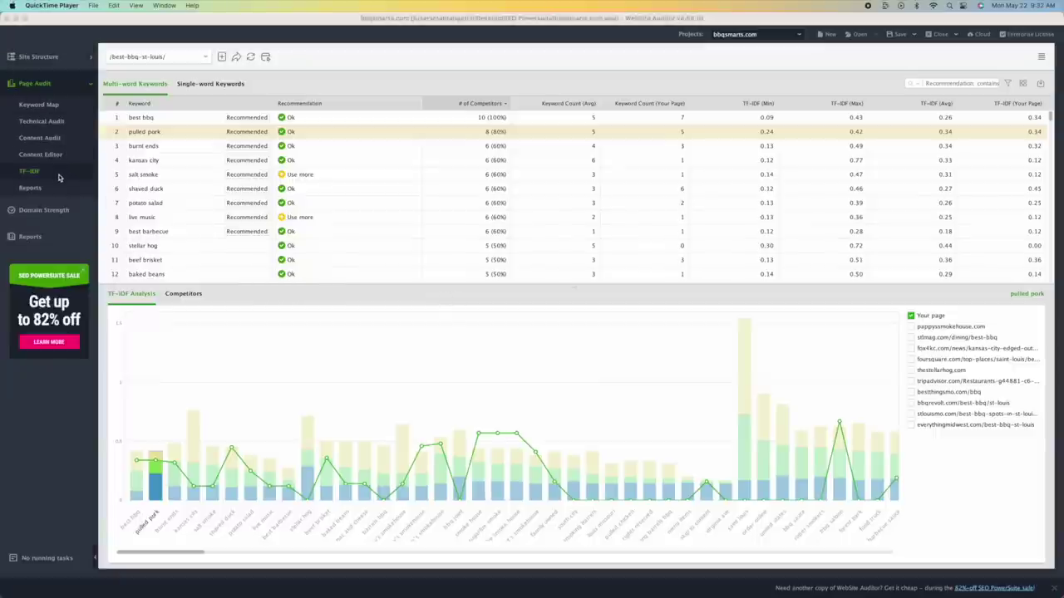
- Switch to Chrome to read the TF-IDF definition in the Google results, and return to WebSite Auditor
key(ctrl+Up)
click(103, 200)
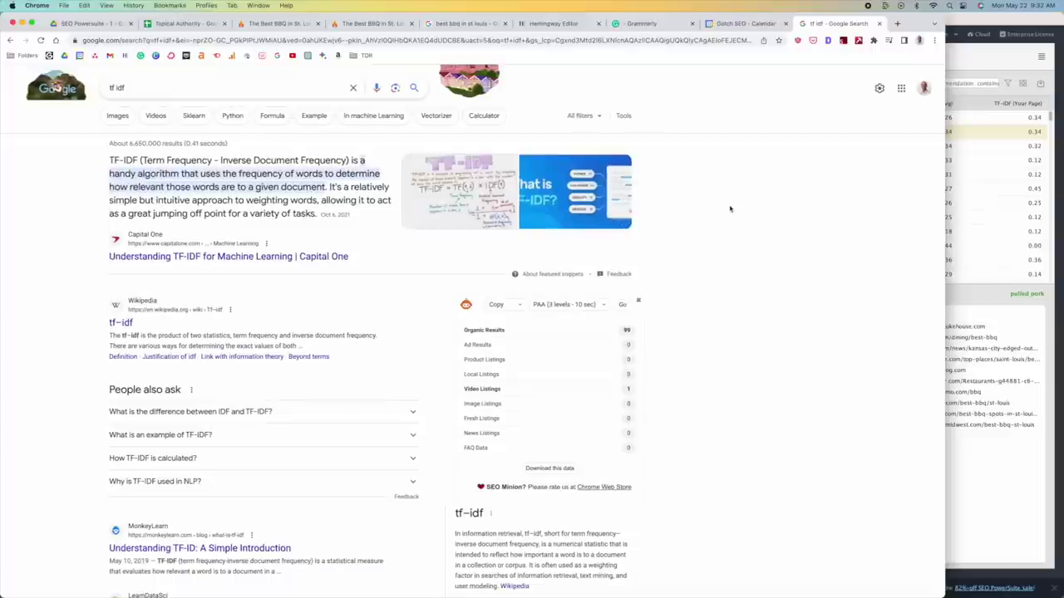
key(ctrl+Up)
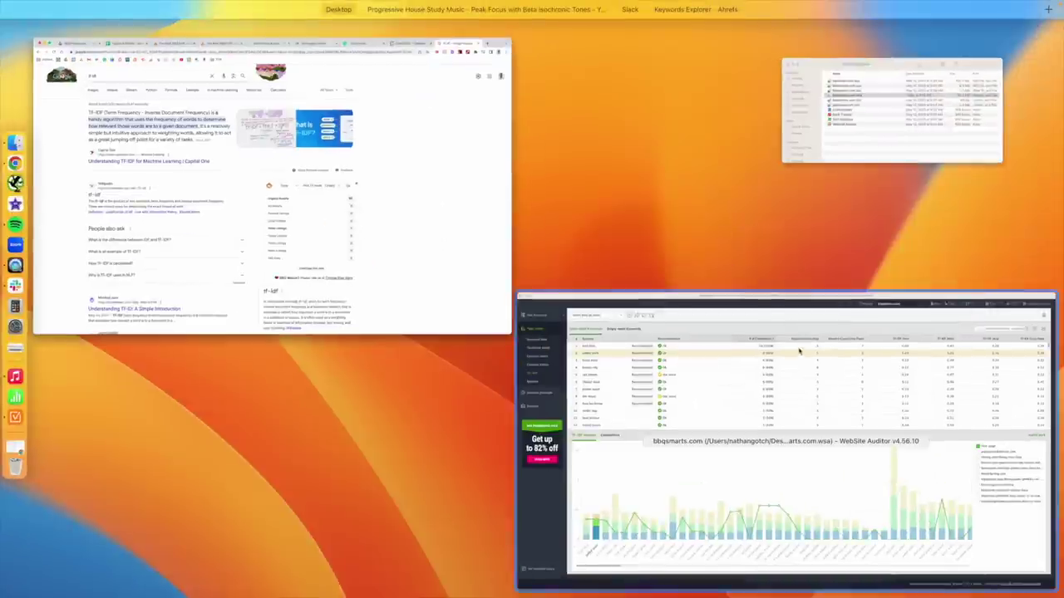
click(801, 352)
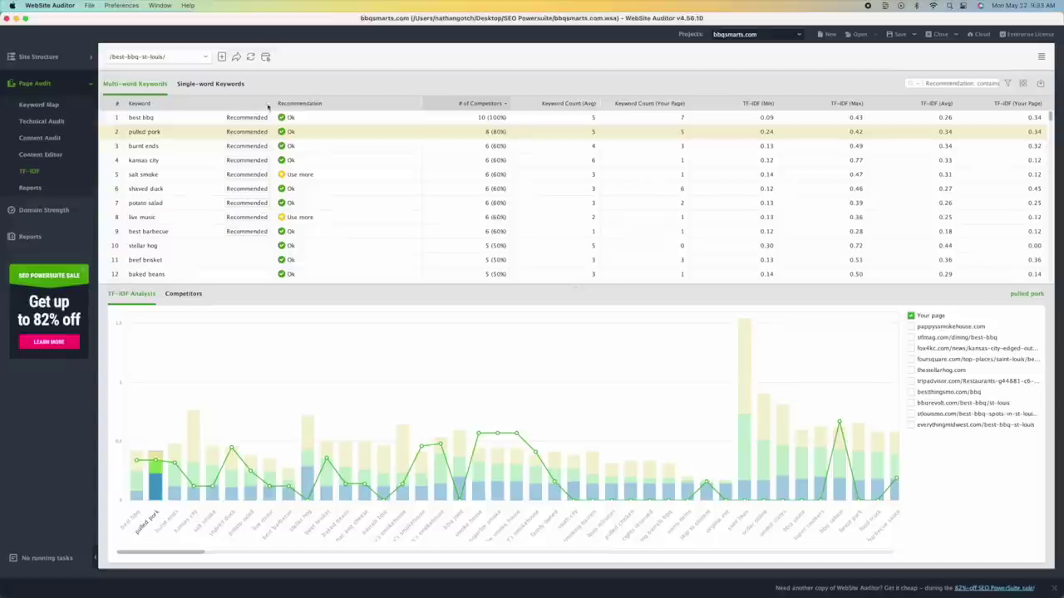
- Examine the multi-word TF-IDF keywords for the St. Louis page, comparing competitor usage and recommendations for "best bbq", "shaved duck" and the terms below
click(474, 122)
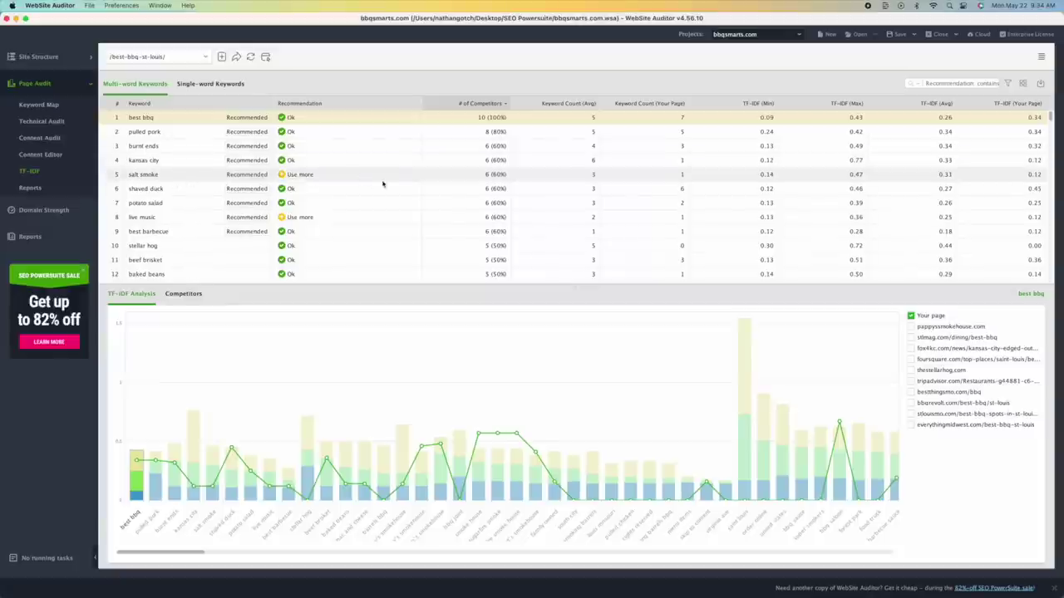
click(164, 189)
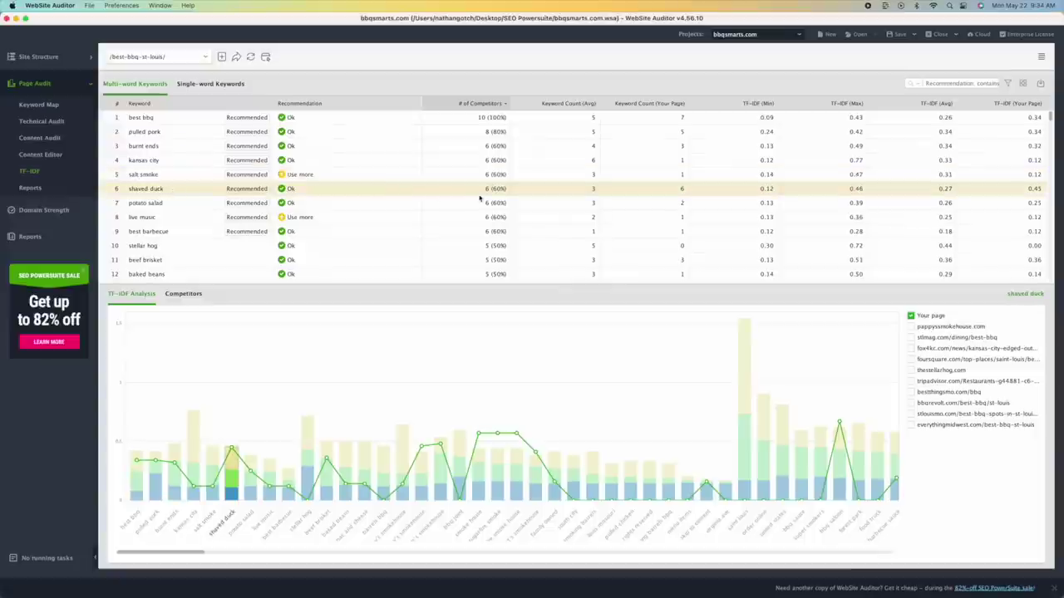
mouse_move(247, 424)
scroll(206, 192, down, 5)
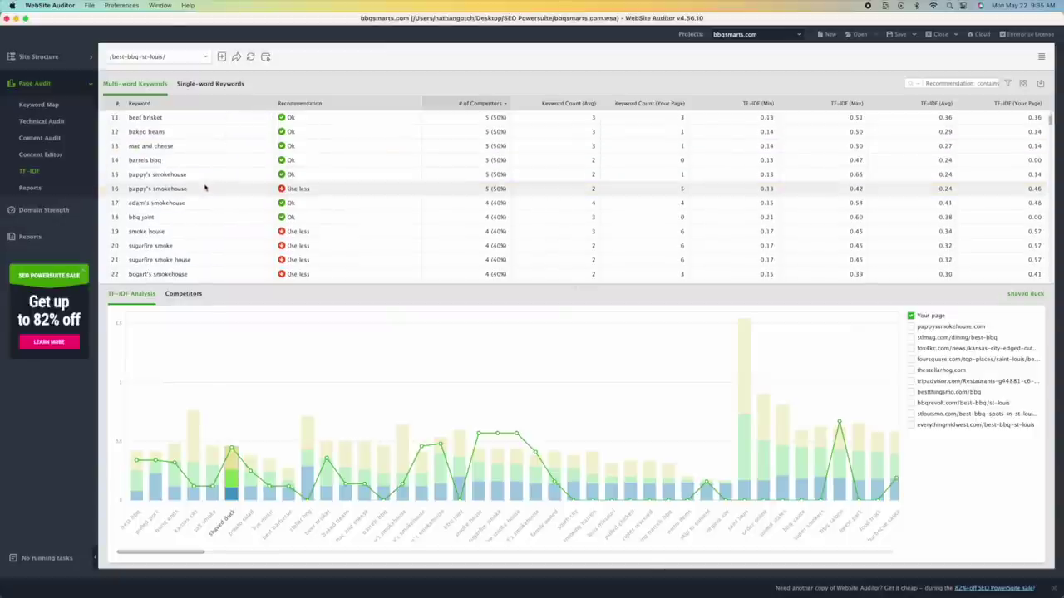
scroll(214, 188, up, 5)
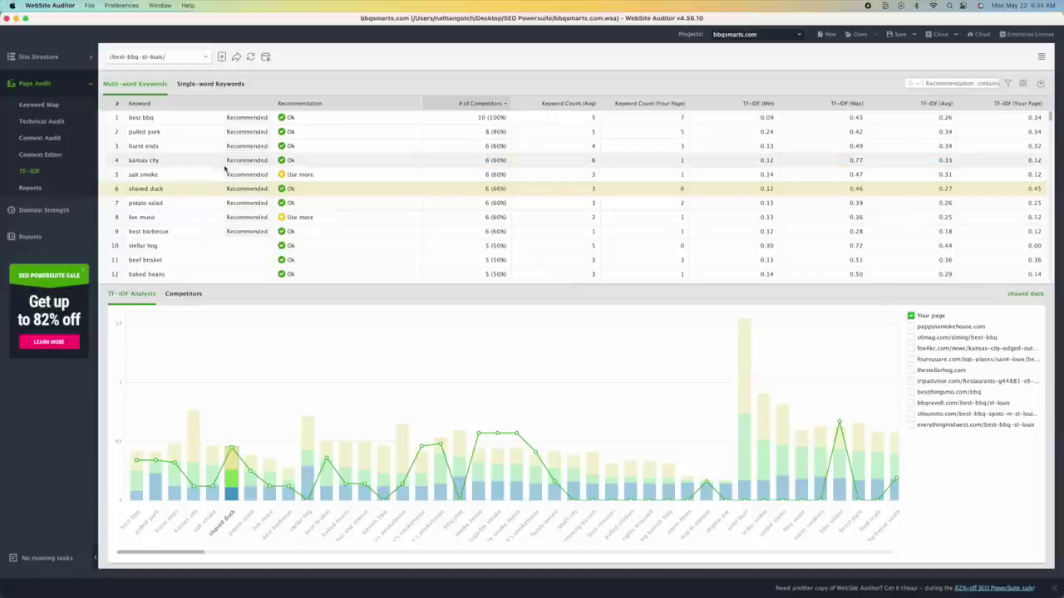
scroll(215, 174, down, 10)
scroll(214, 172, up, 10)
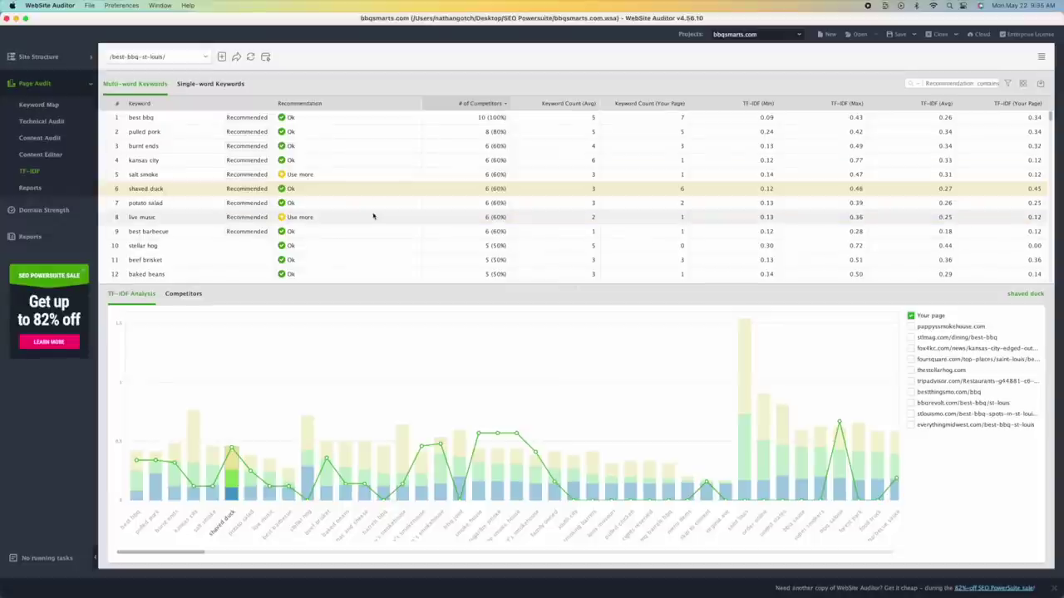
- Open the /best-bbq-st-louis/ page in the Content Editor and look over its content and optimization alerts
click(52, 154)
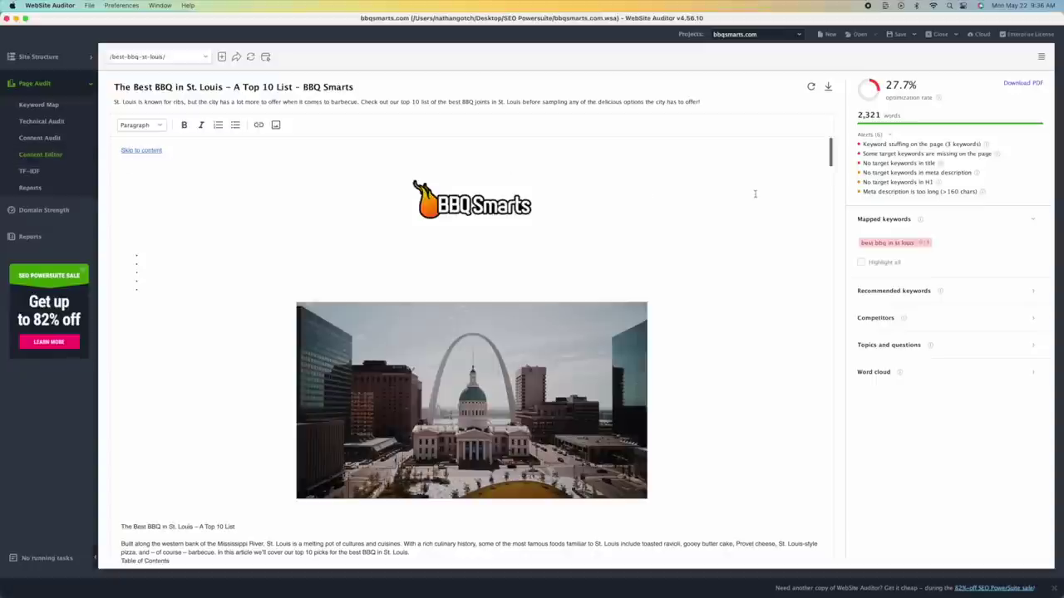
scroll(689, 407, down, 5)
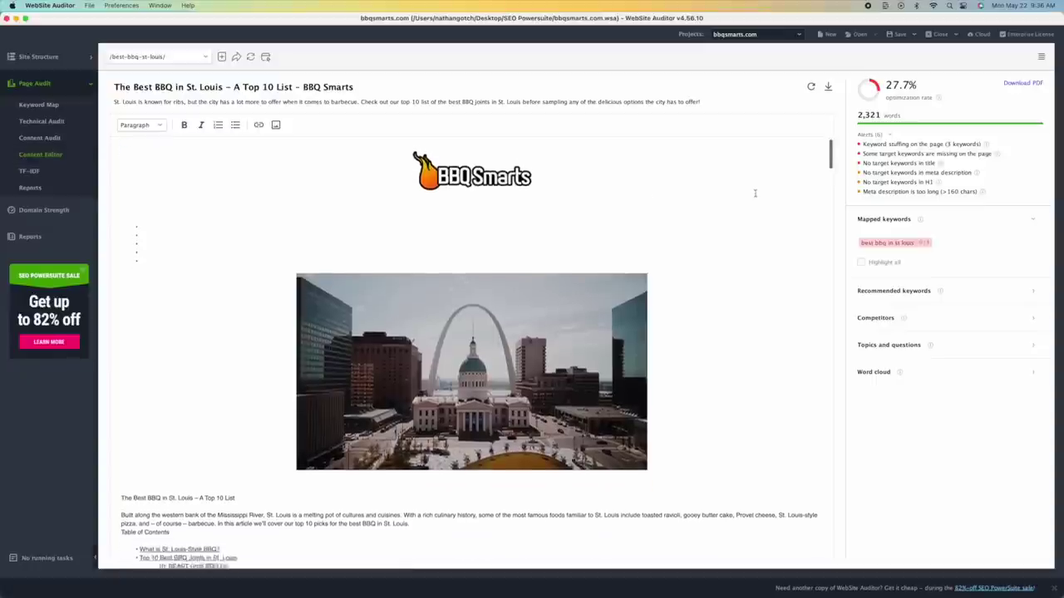
scroll(690, 407, down, 1)
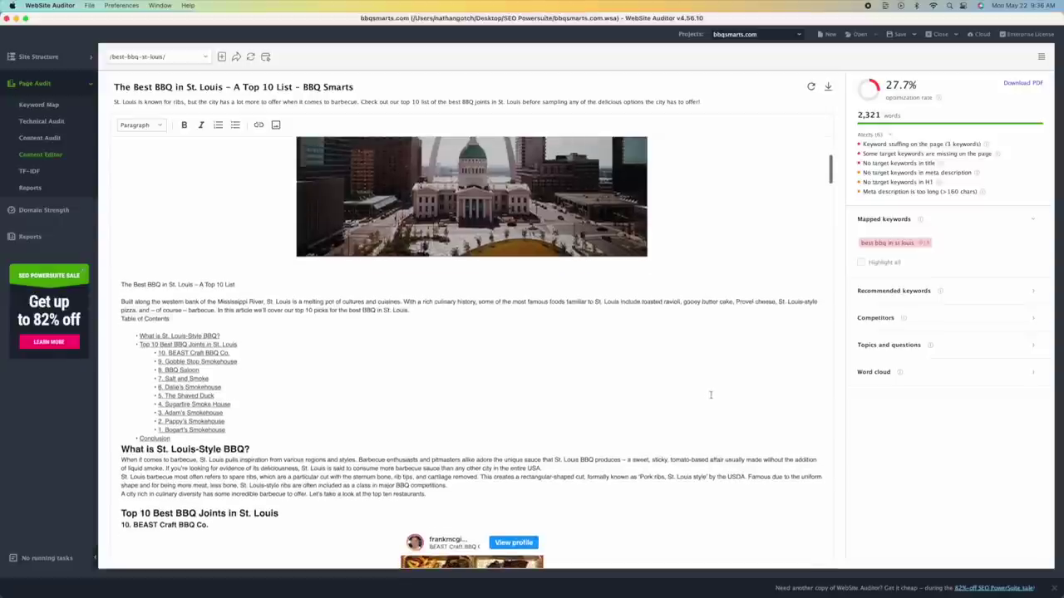
- Expand the recommended keywords in the Content Editor and highlight all of them in the article
click(1025, 293)
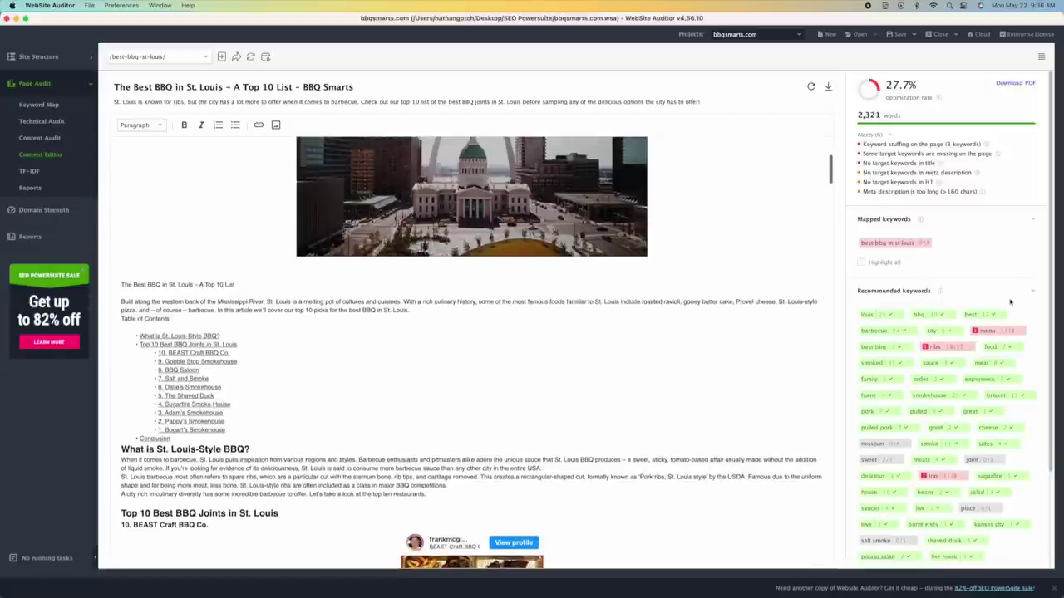
scroll(914, 300, down, 5)
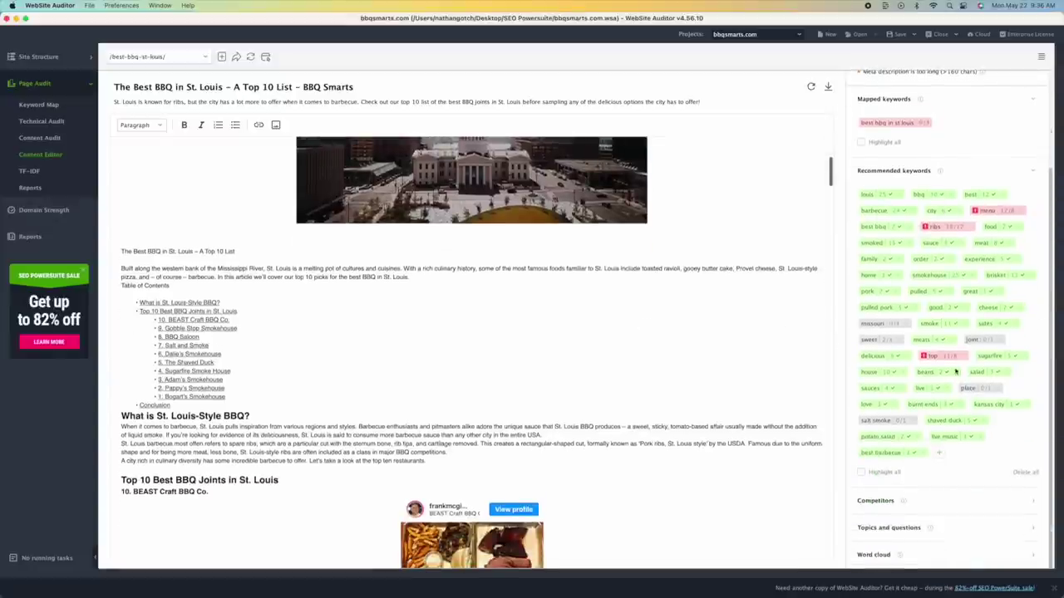
click(860, 472)
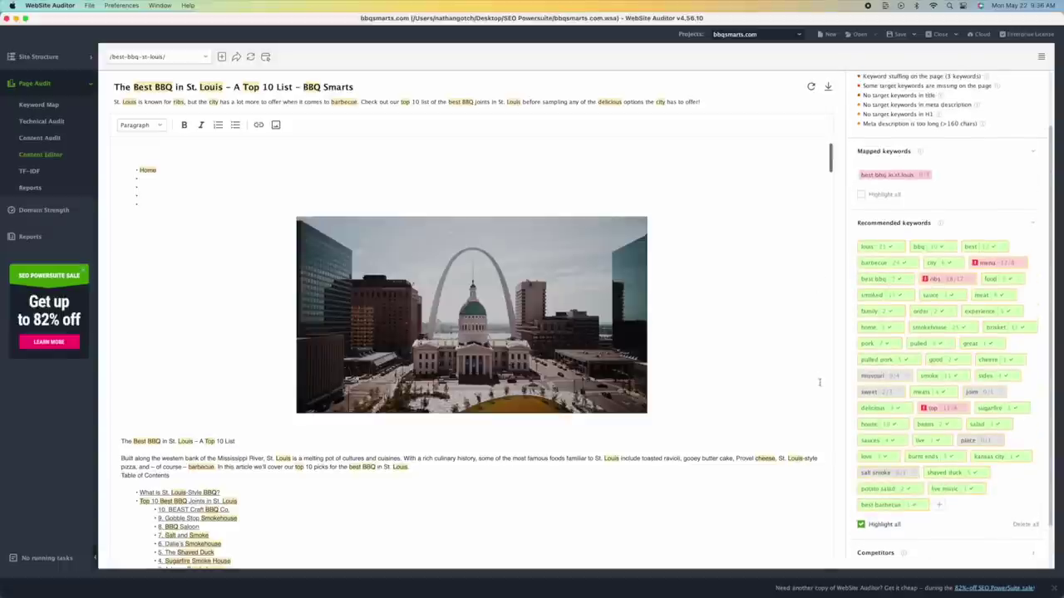
click(862, 496)
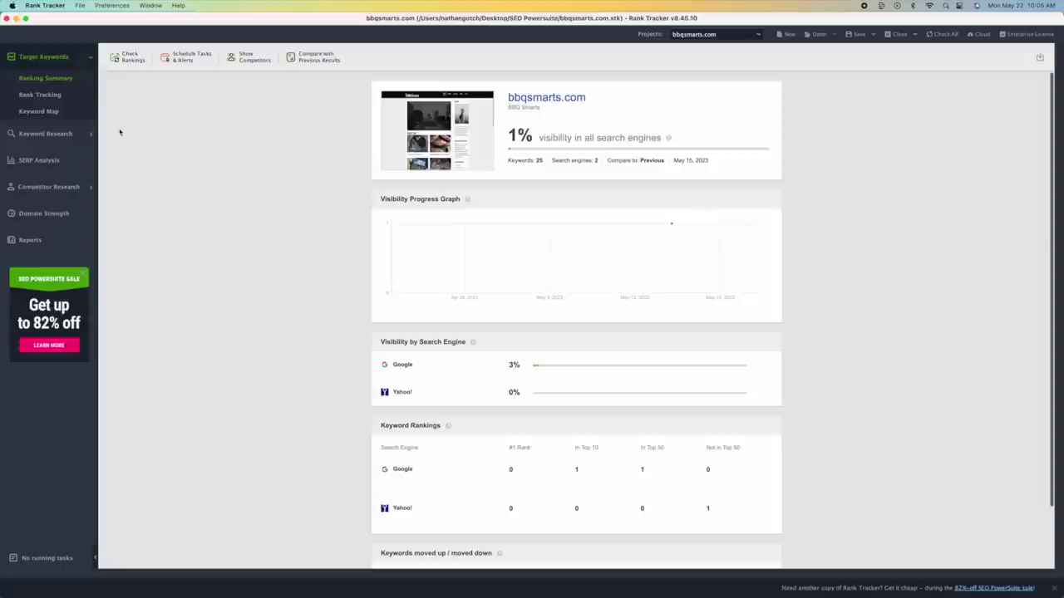
- Look through bbqsmarts.com's Rank Tracking list, Keyword Map and Ranking Keywords research in Rank Tracker
click(41, 95)
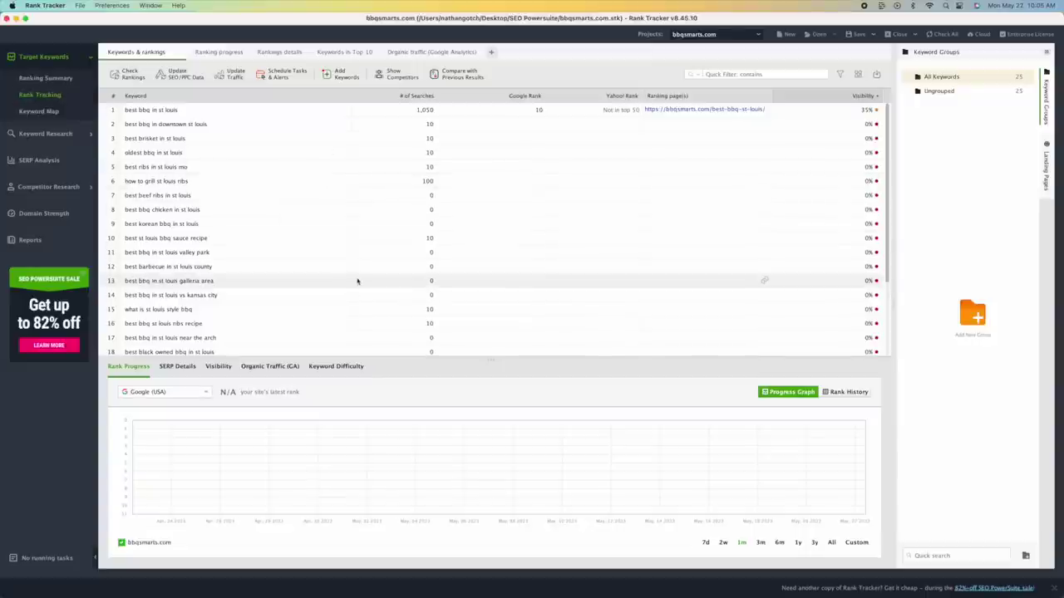
scroll(358, 272, down, 5)
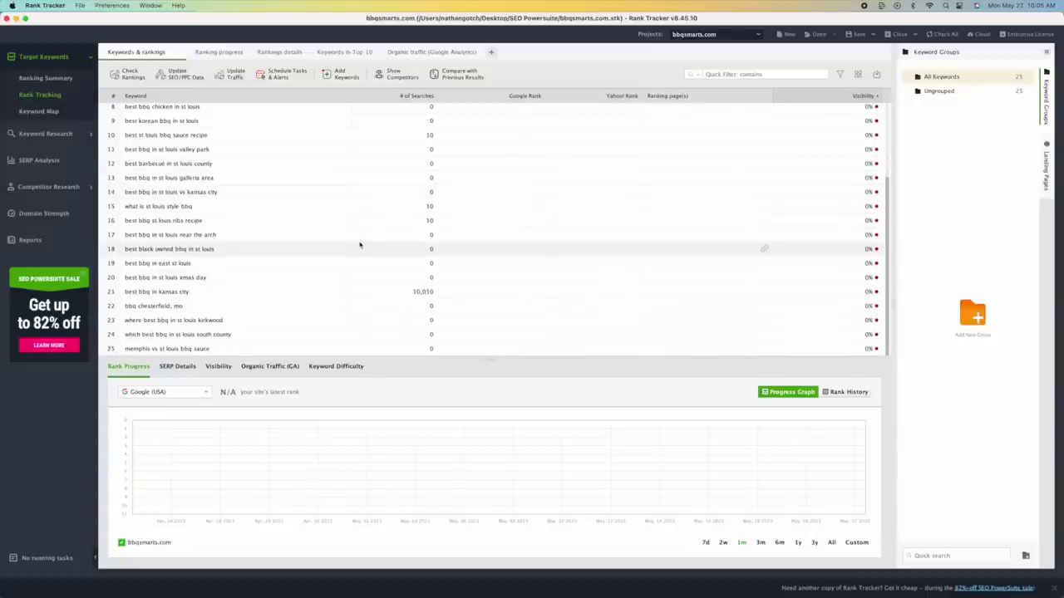
click(70, 112)
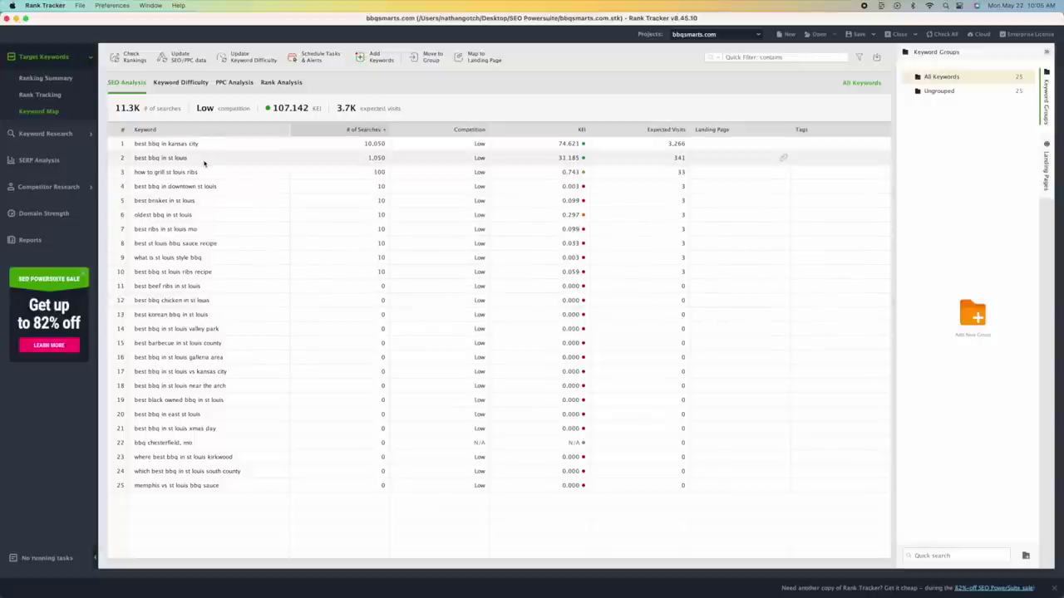
click(46, 133)
click(57, 106)
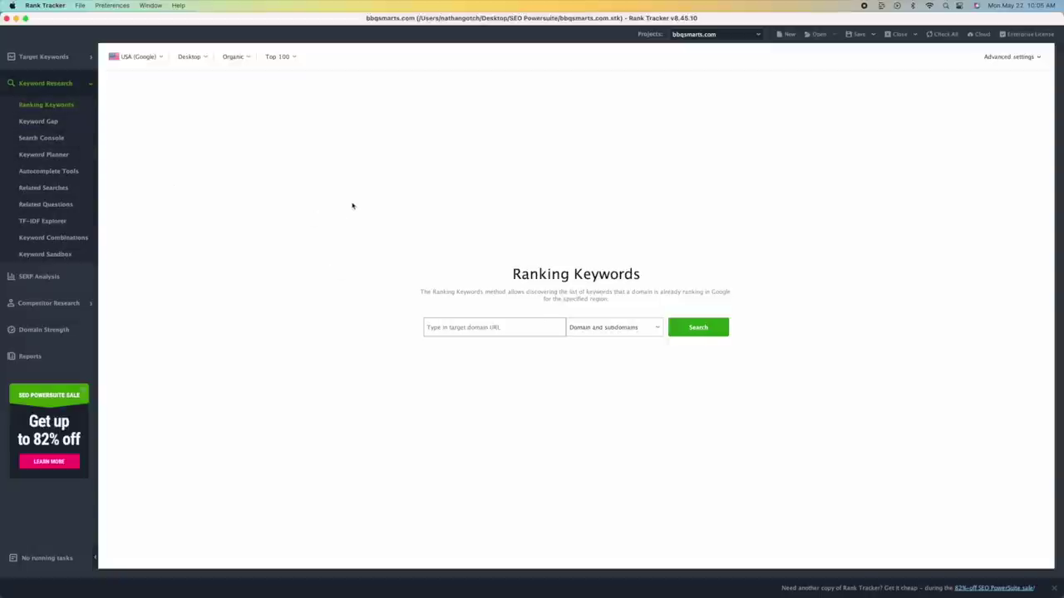
- Switch to the Topical Authority spreadsheet in Chrome and slightly widen the Category column
key(ctrl+Up)
click(477, 192)
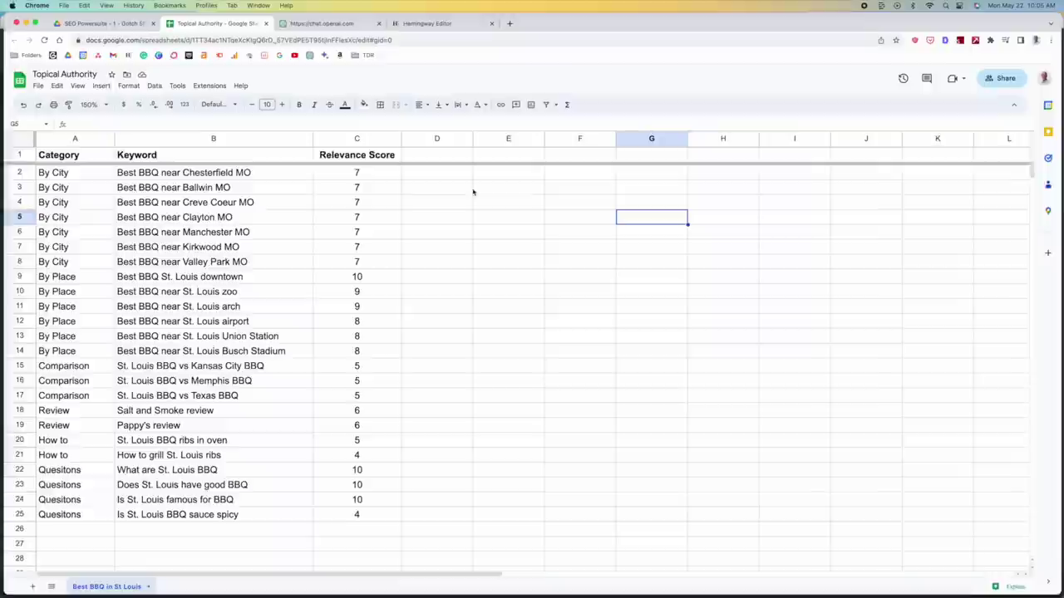
click(480, 194)
drag(113, 140, 122, 139)
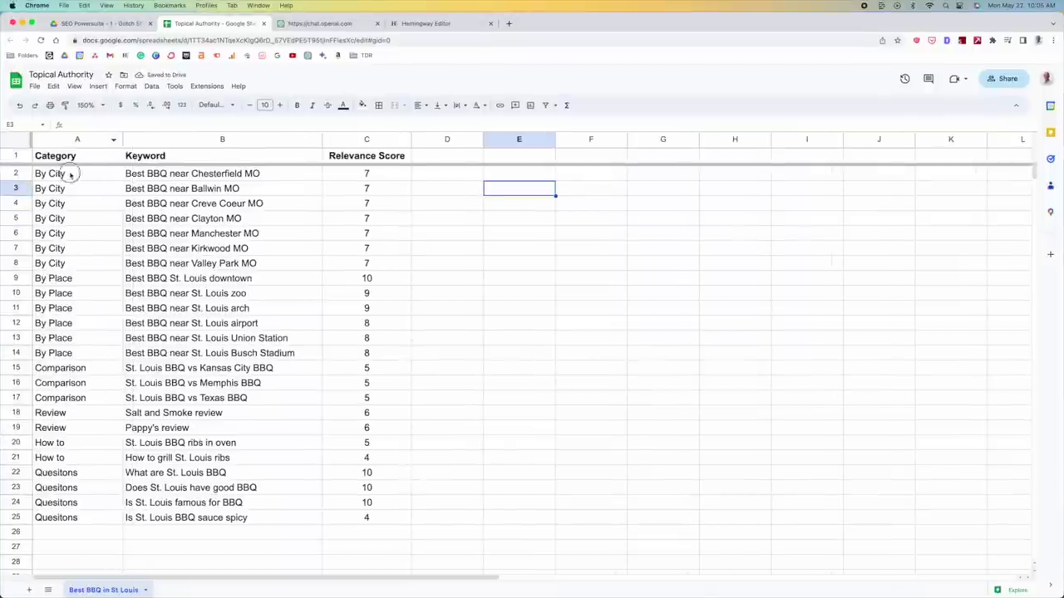
- Examine the keyword categories in the sheet: By City, By Place, Comparison, Review, How to and the question keywords
click(68, 173)
click(71, 234)
click(68, 294)
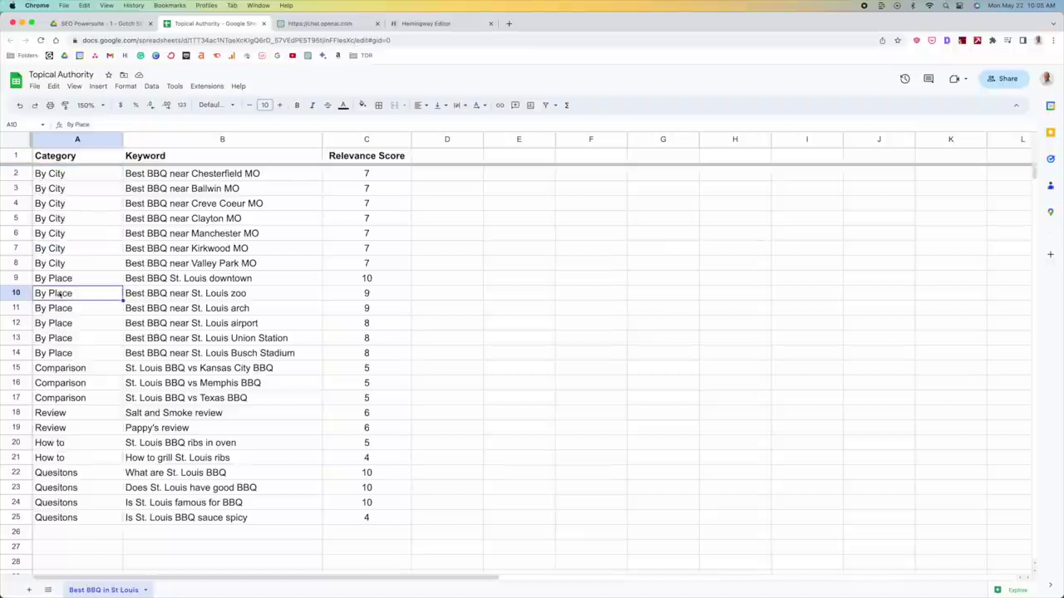
click(71, 204)
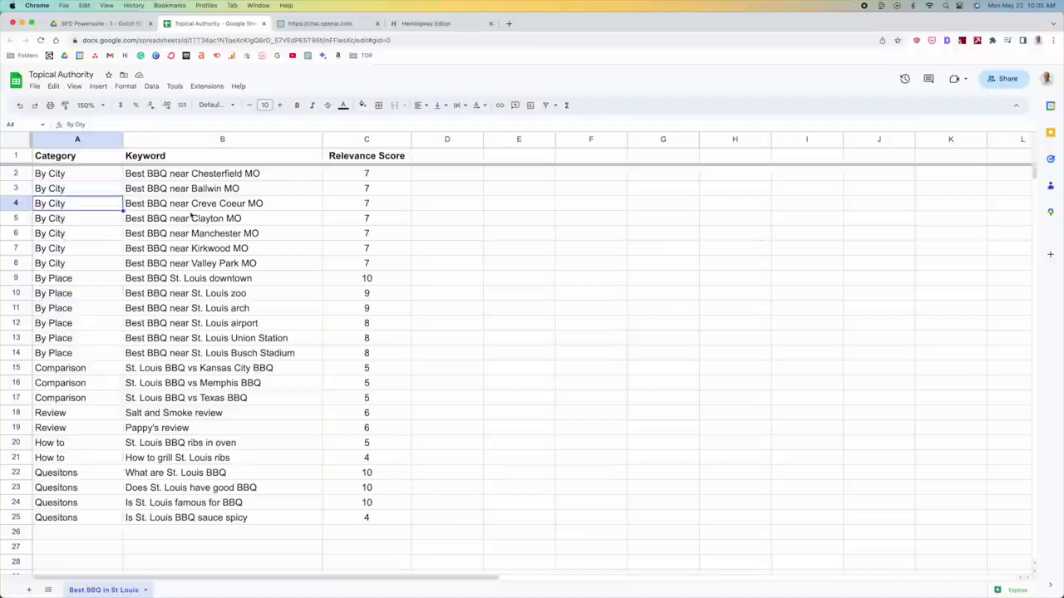
click(98, 175)
click(66, 281)
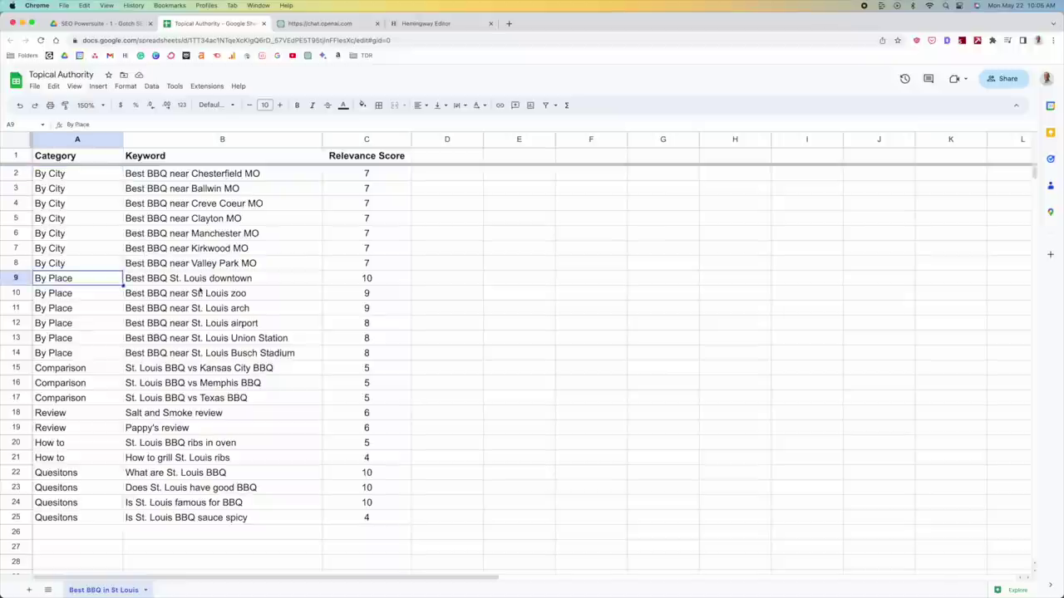
click(56, 386)
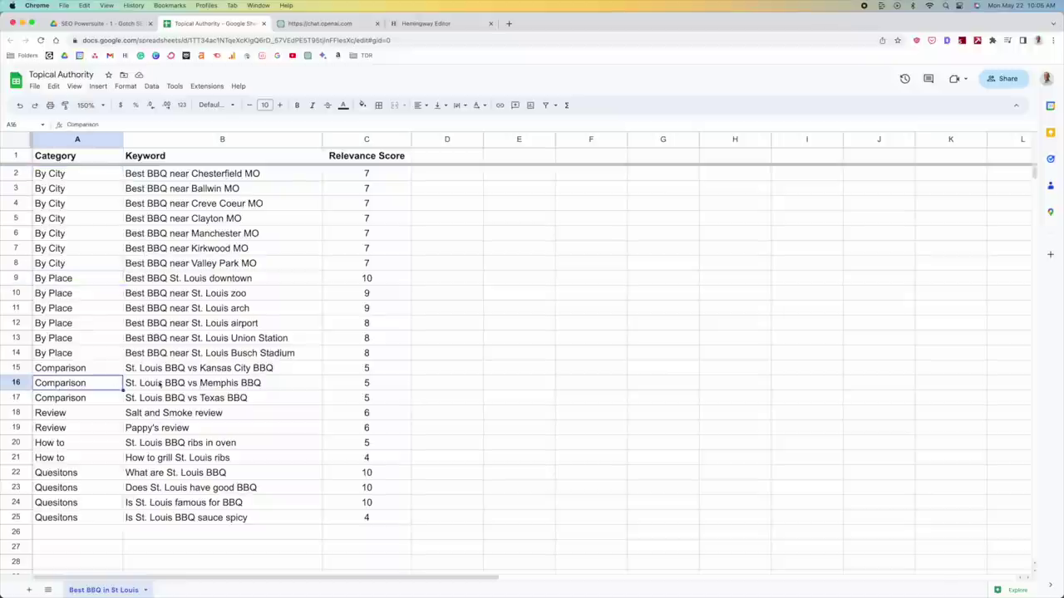
click(92, 428)
click(92, 449)
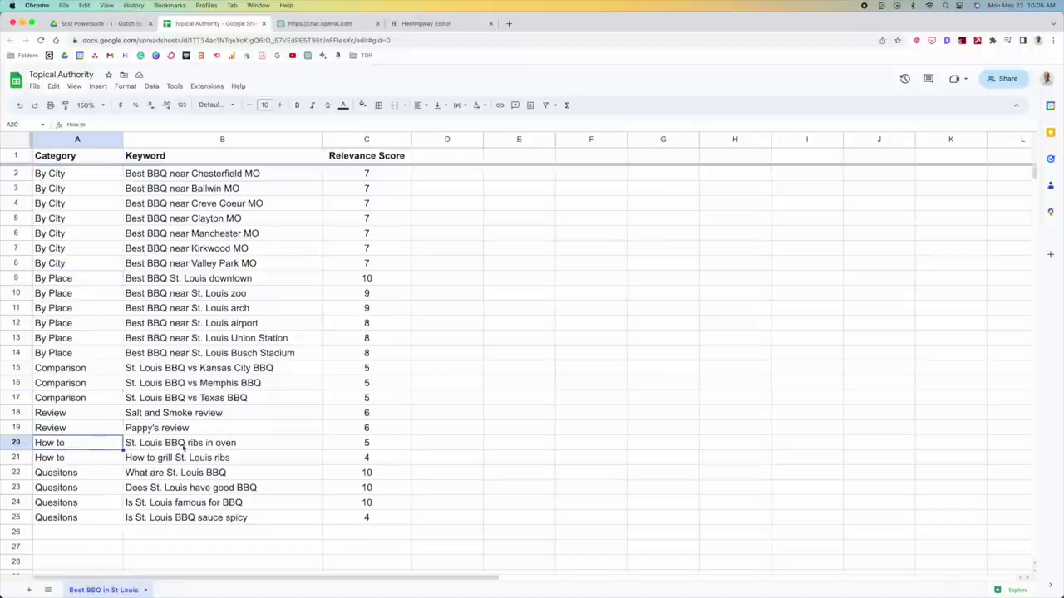
click(55, 489)
- Correct the category in A22 to "Questions" and fill it down through A25
click(88, 473)
text(Questions)
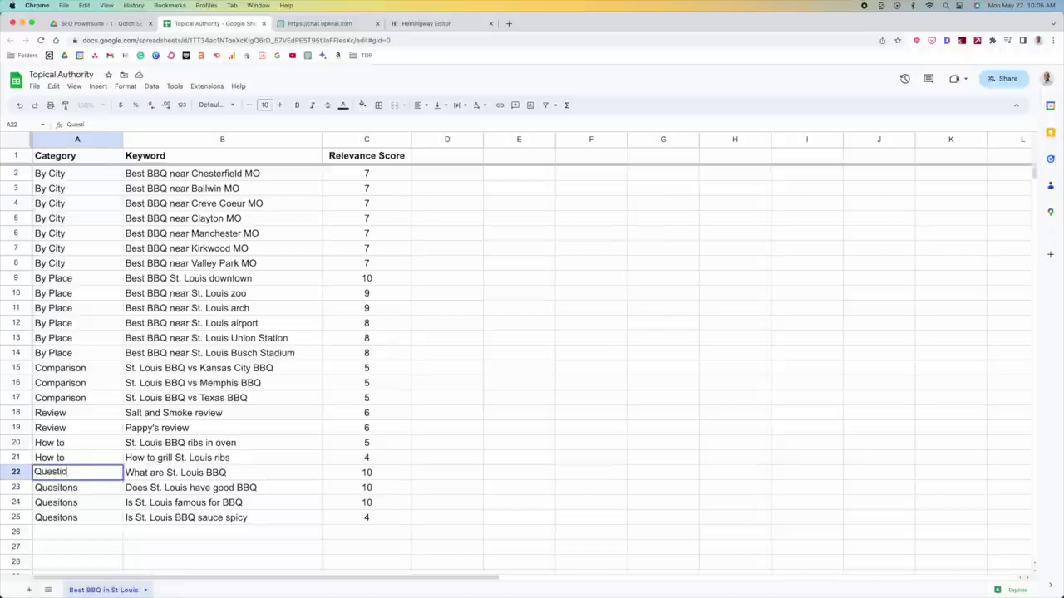
key(Return)
click(90, 474)
drag(123, 480, 123, 524)
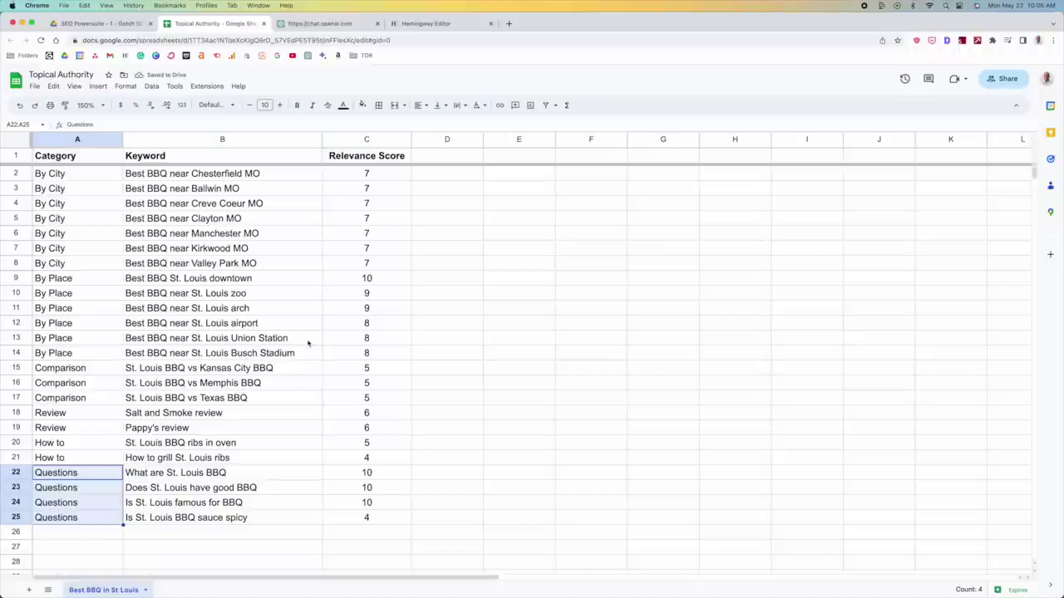
- Review the Relevance Score column for the listed keywords
click(444, 291)
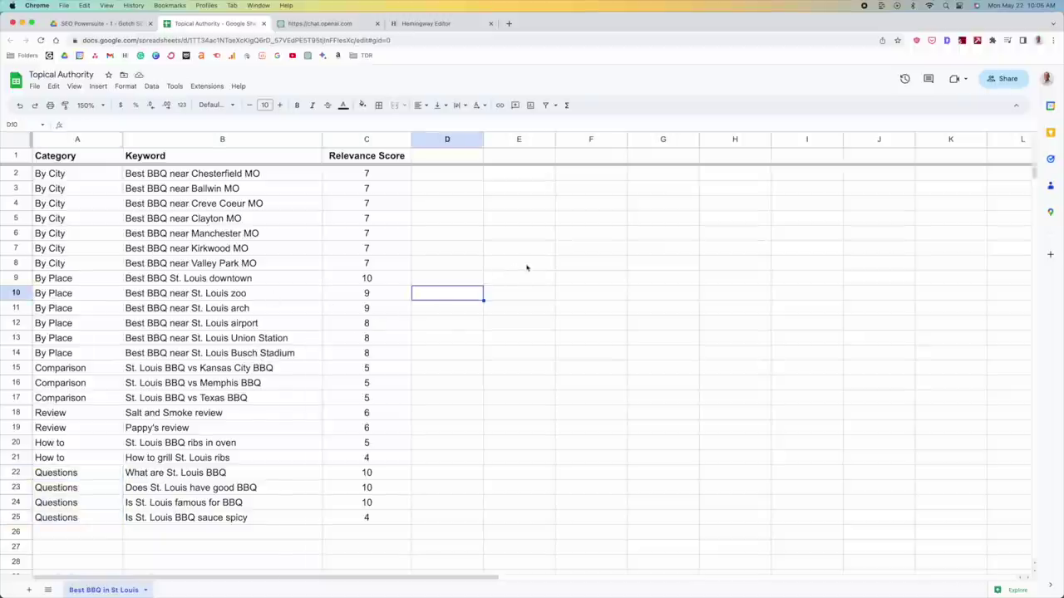
click(528, 265)
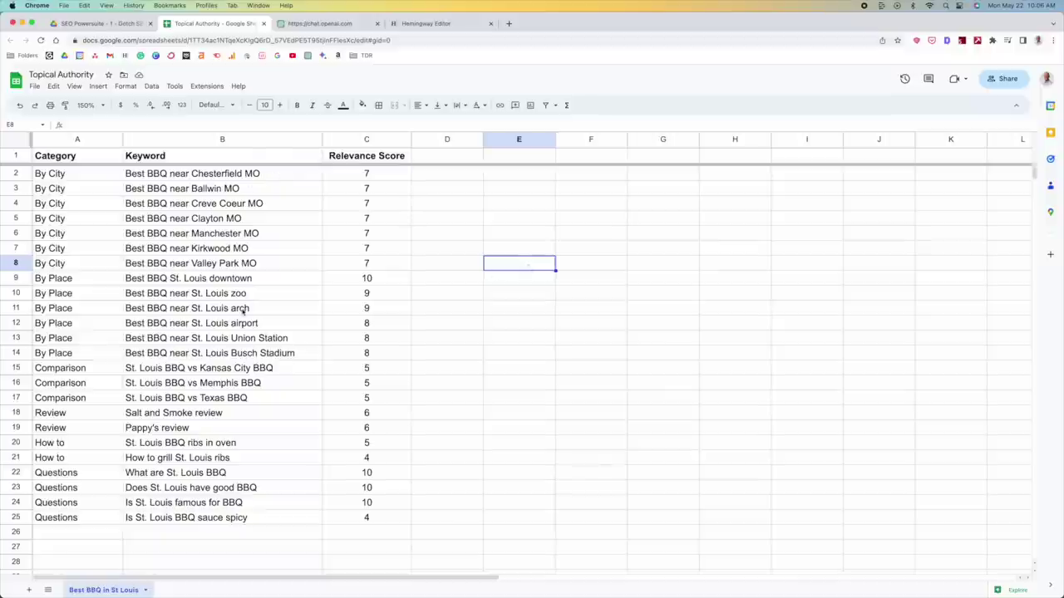
click(446, 295)
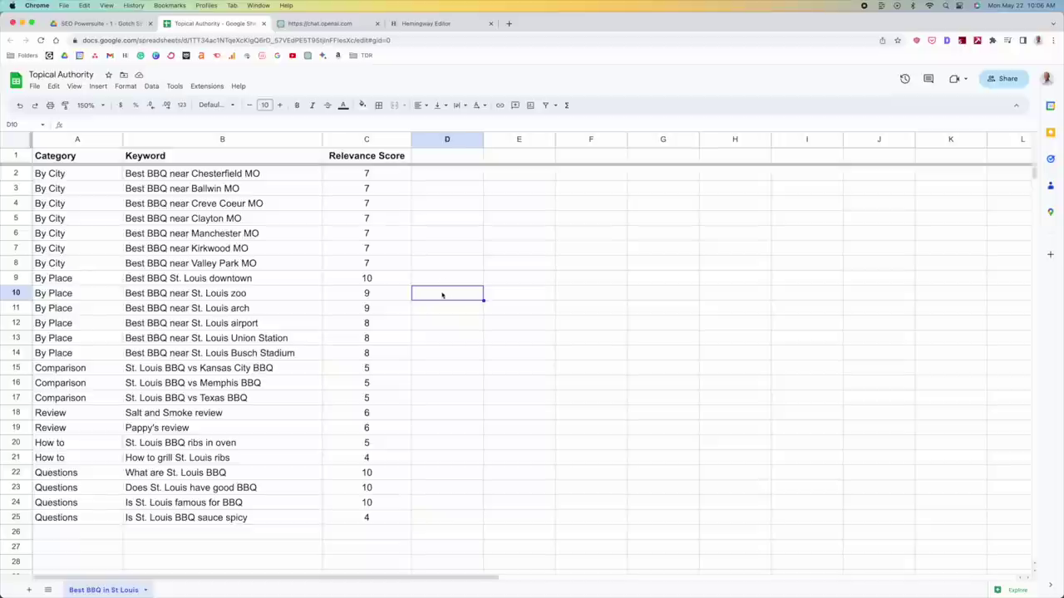
click(382, 175)
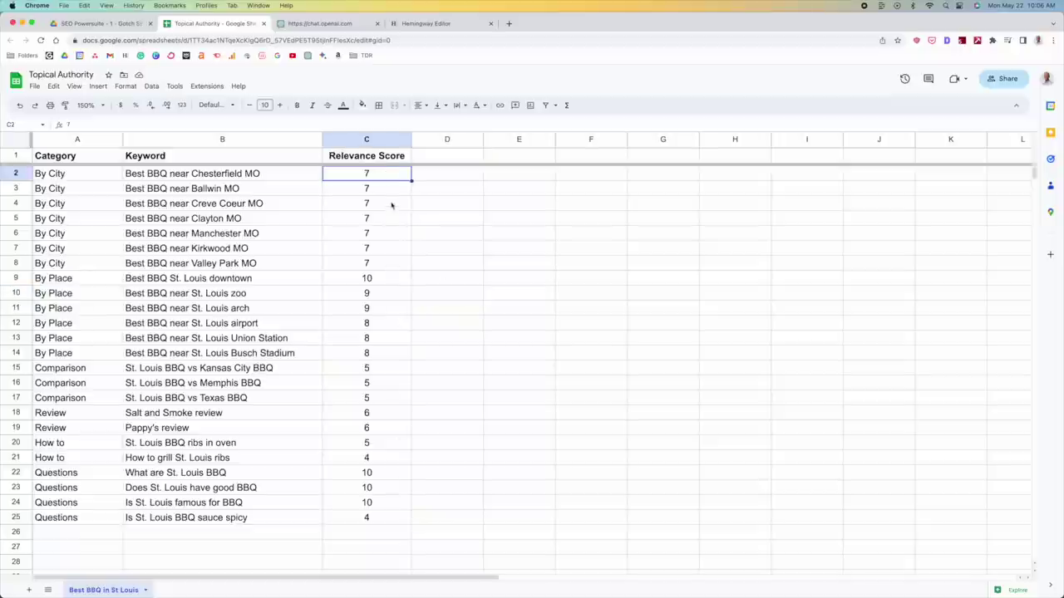
- Add filters to the header row and widen the Relevance Score column slightly so its title fits
click(18, 157)
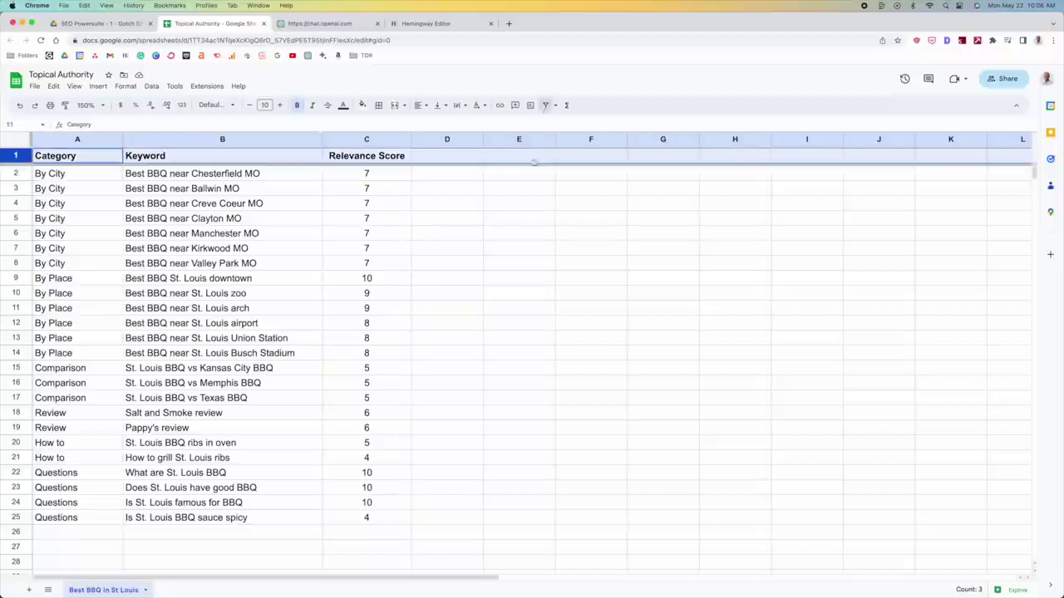
click(546, 105)
click(407, 138)
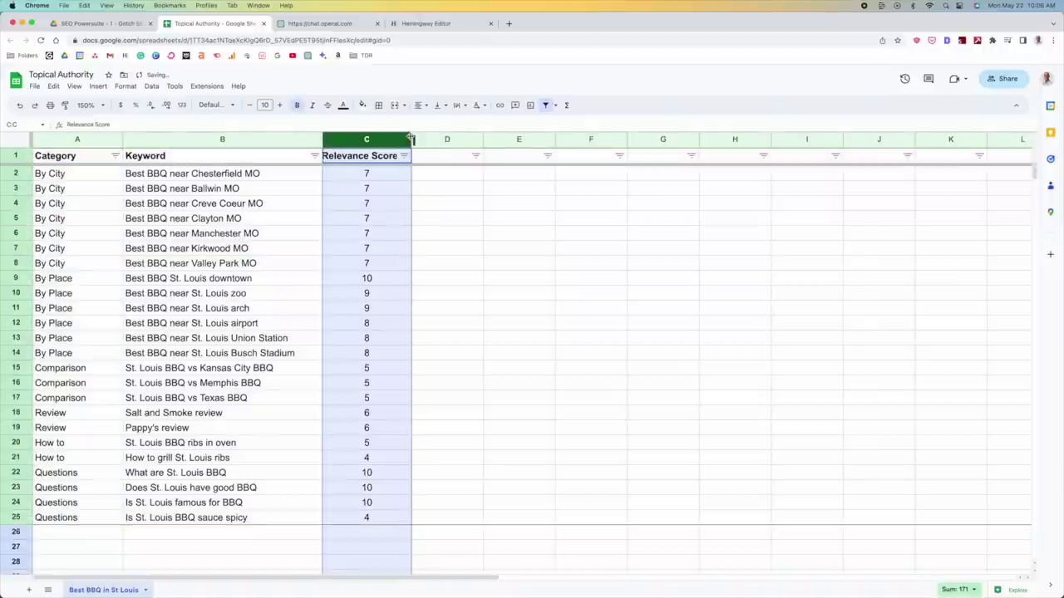
drag(411, 139, 430, 139)
- Sort the keyword list by Relevance Score from highest to lowest
click(423, 156)
click(401, 191)
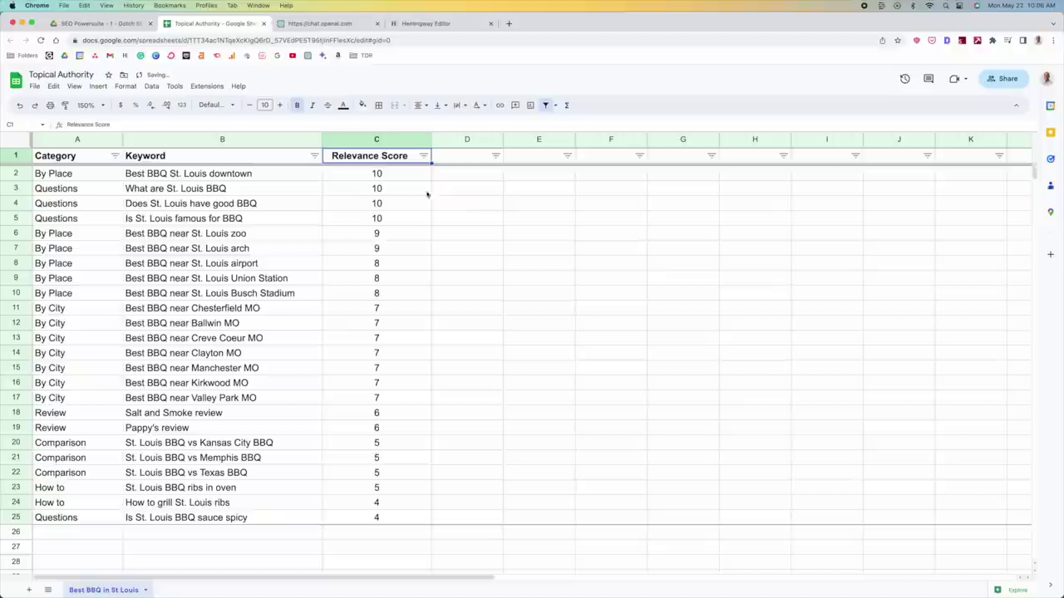
click(453, 205)
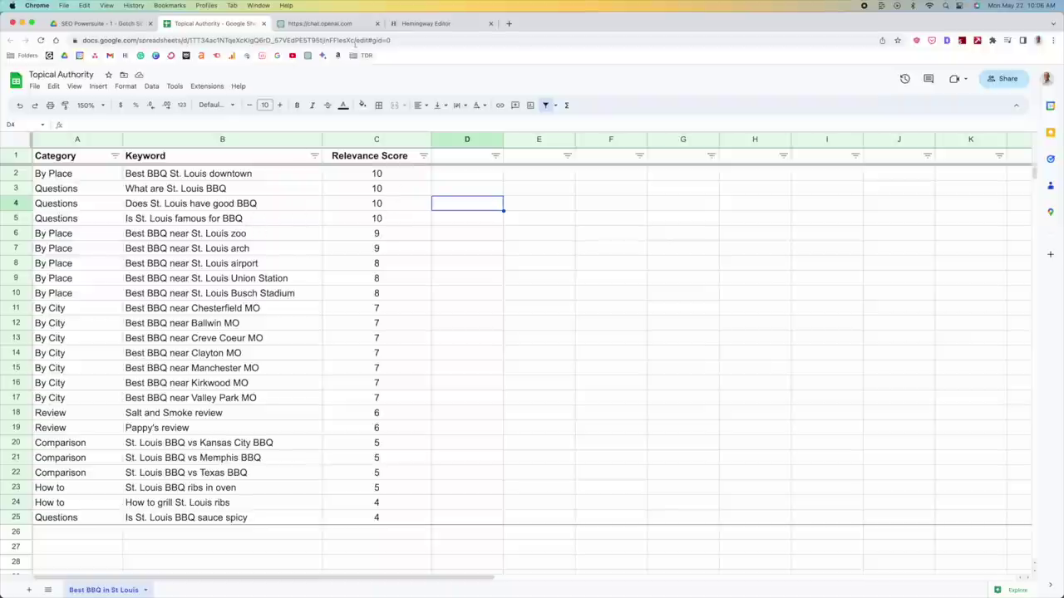
- Switch to the ChatGPT chat and review the relevance score prompt for "best BBQ in st louis" and its keyword table
key(ctrl+Tab)
scroll(392, 237, up, 15)
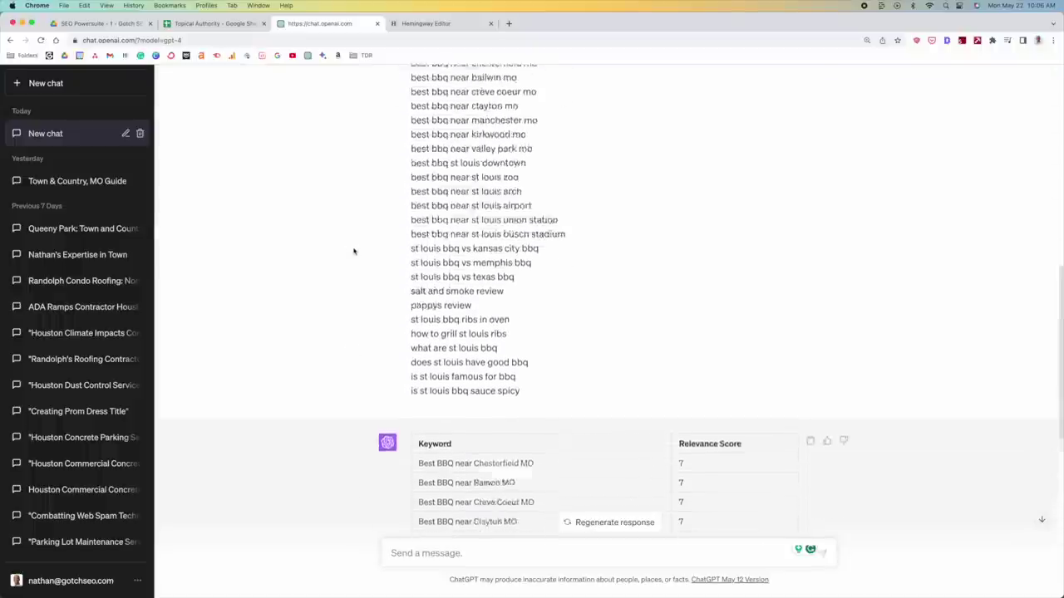
scroll(365, 275, down, 3)
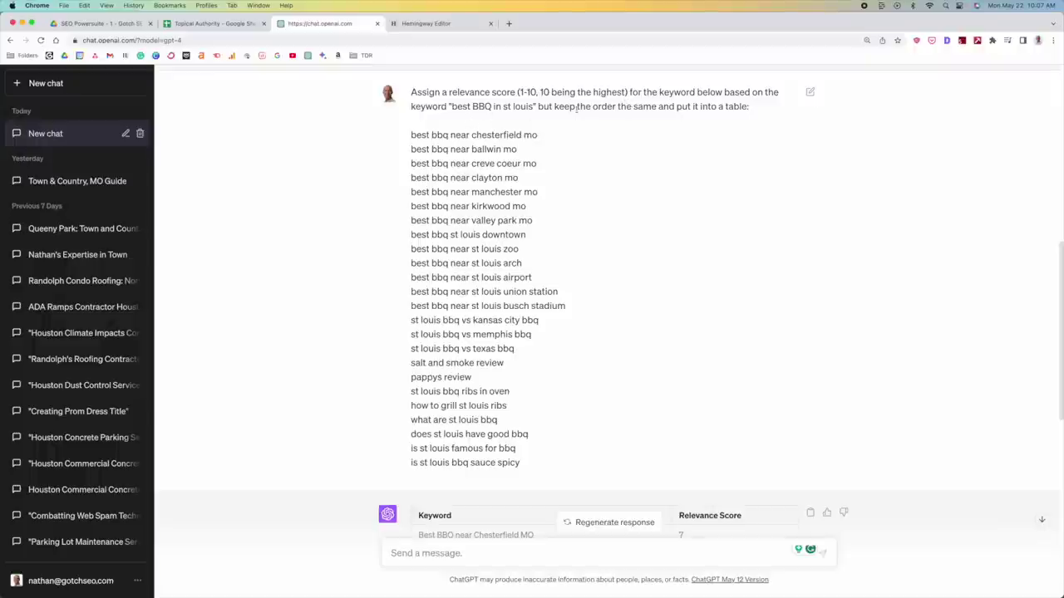
scroll(396, 155, down, 1)
scroll(395, 156, down, 8)
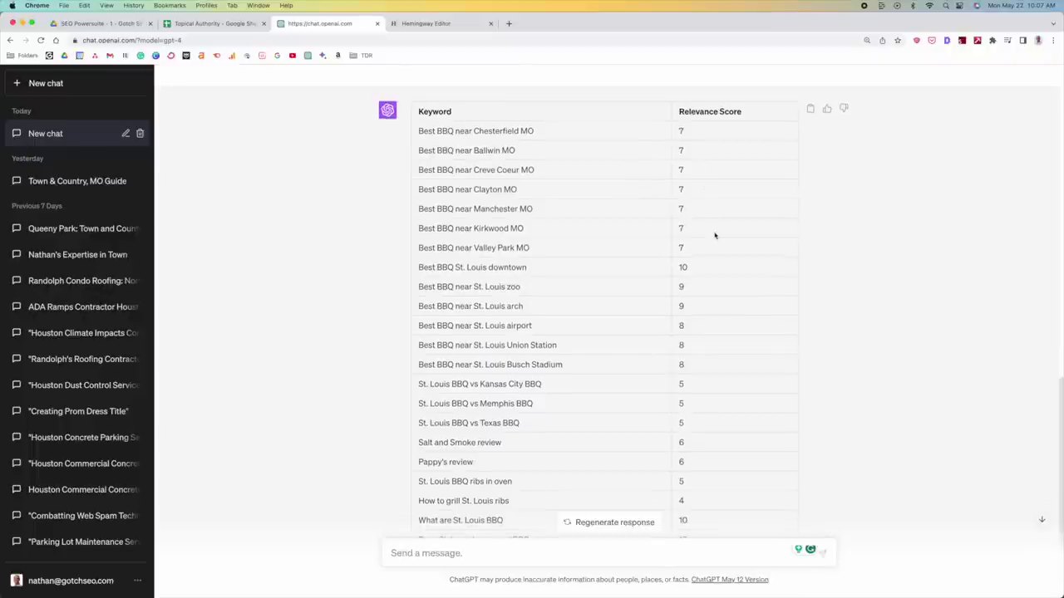
scroll(715, 236, down, 1)
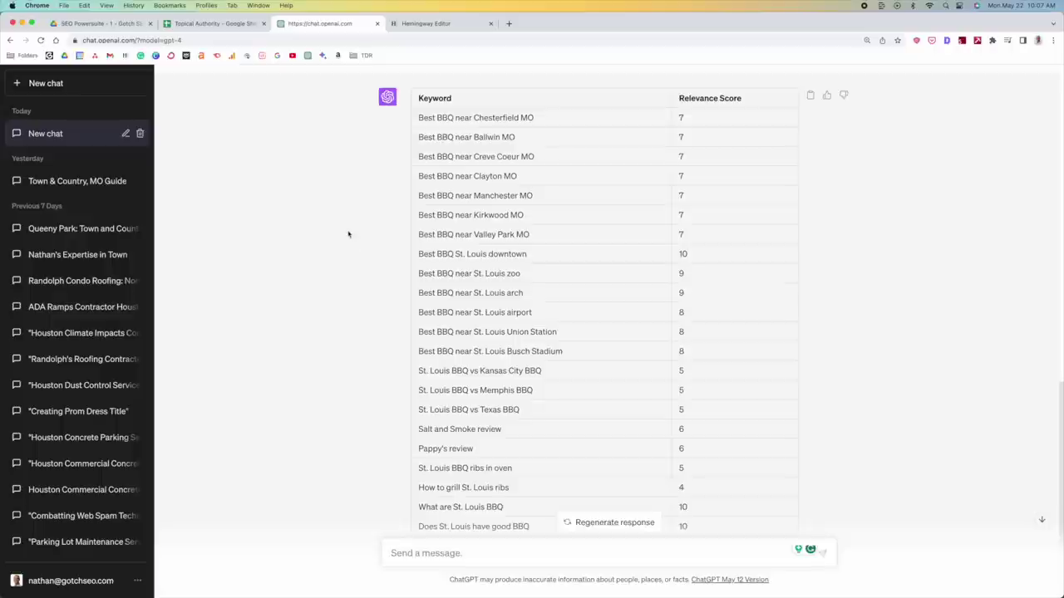
- Return to the Topical Authority spreadsheet and examine the downtown and Questions keywords with a relevance score of 10
click(231, 25)
click(443, 235)
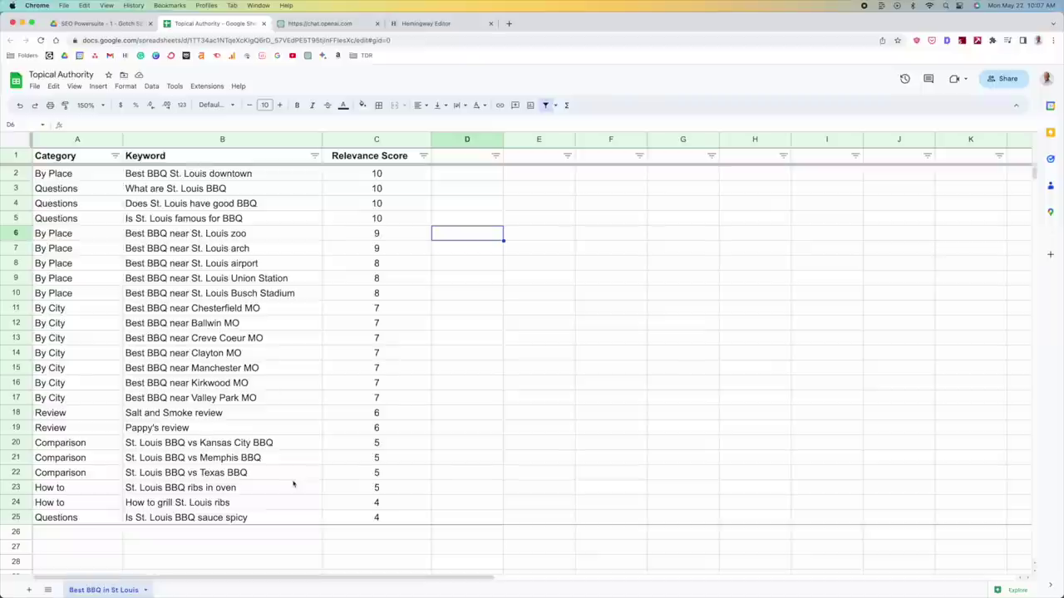
click(196, 176)
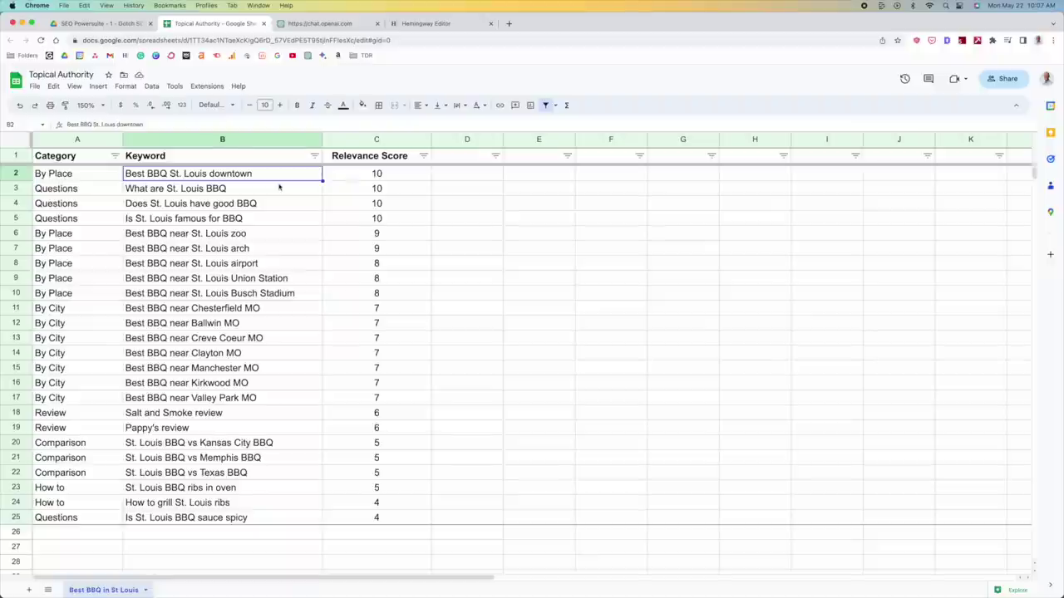
click(580, 223)
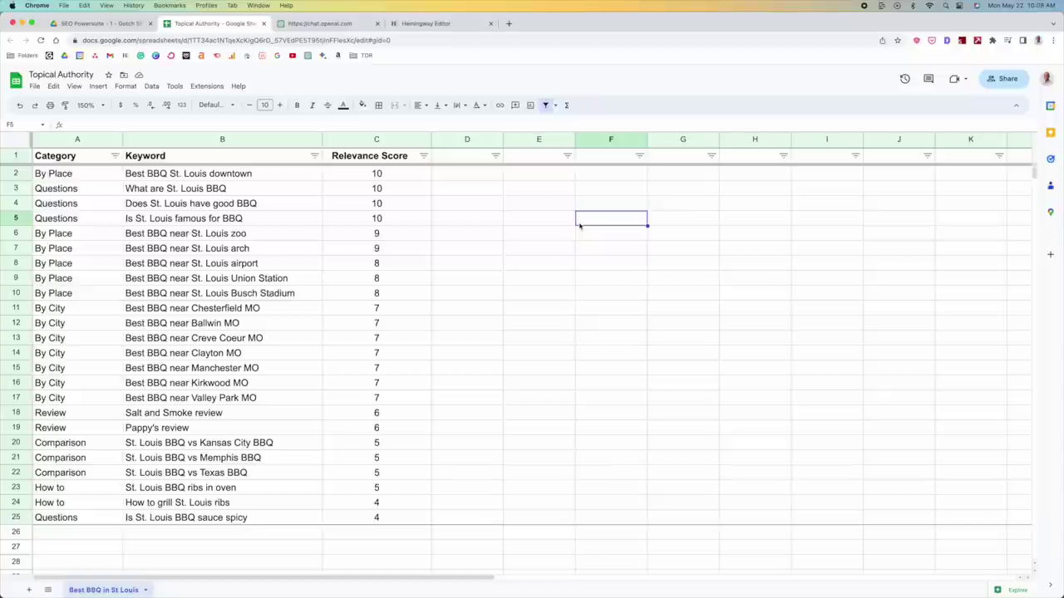
click(199, 175)
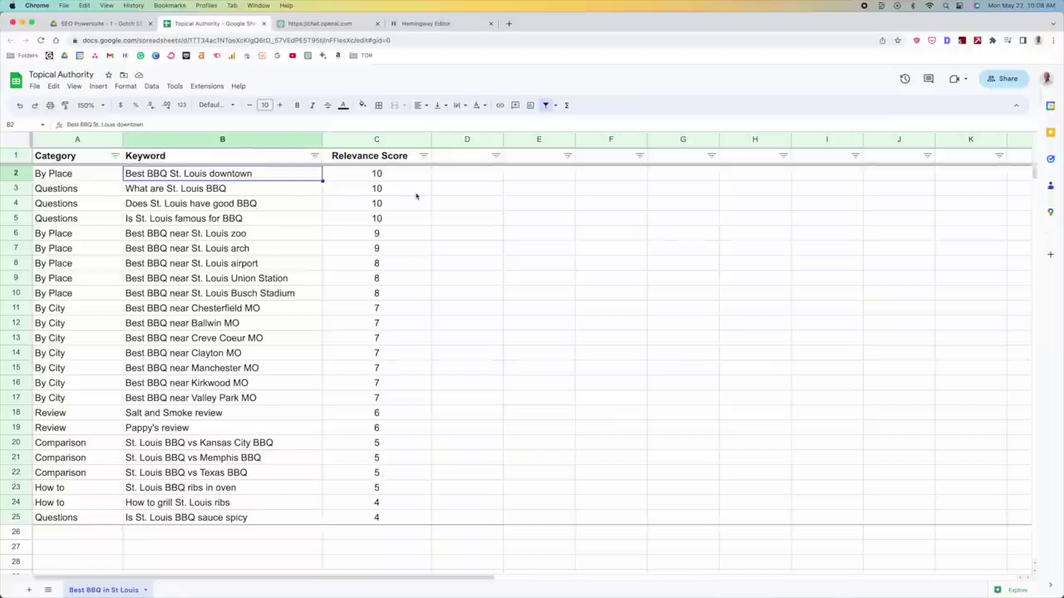
click(223, 191)
click(15, 188)
click(169, 190)
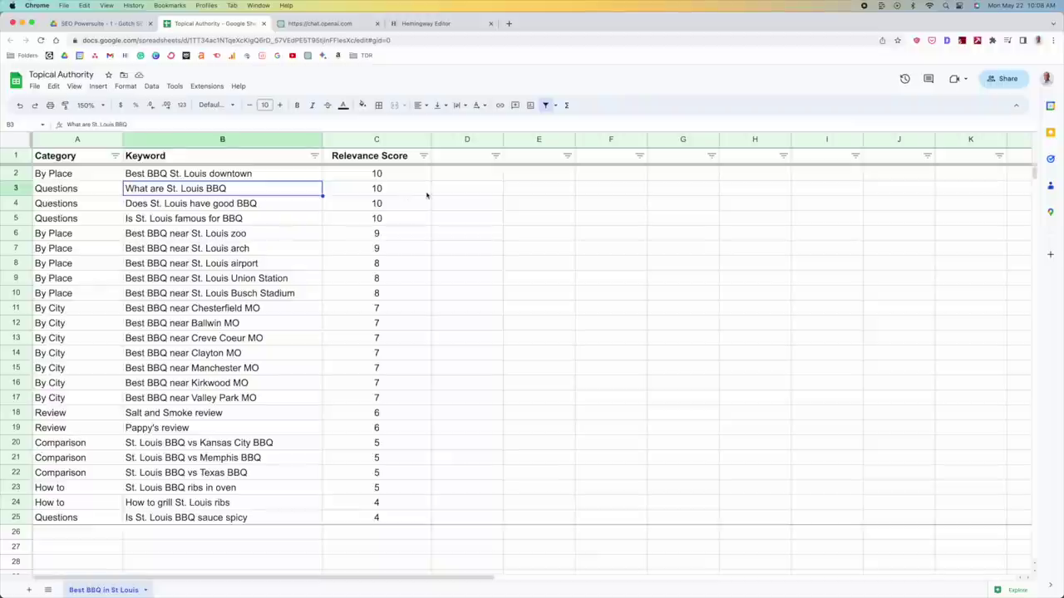
click(460, 191)
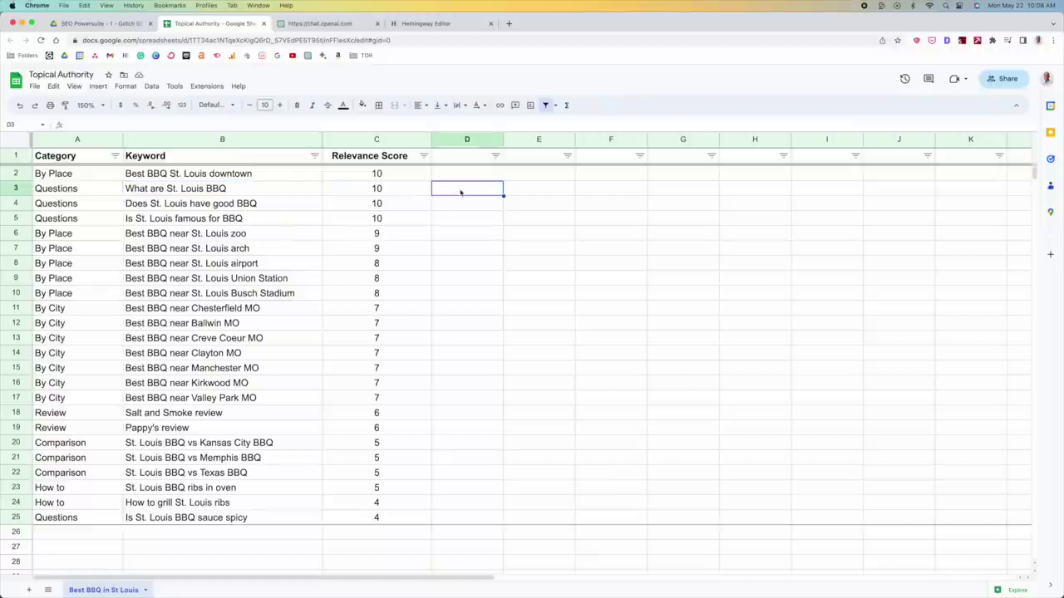
click(163, 210)
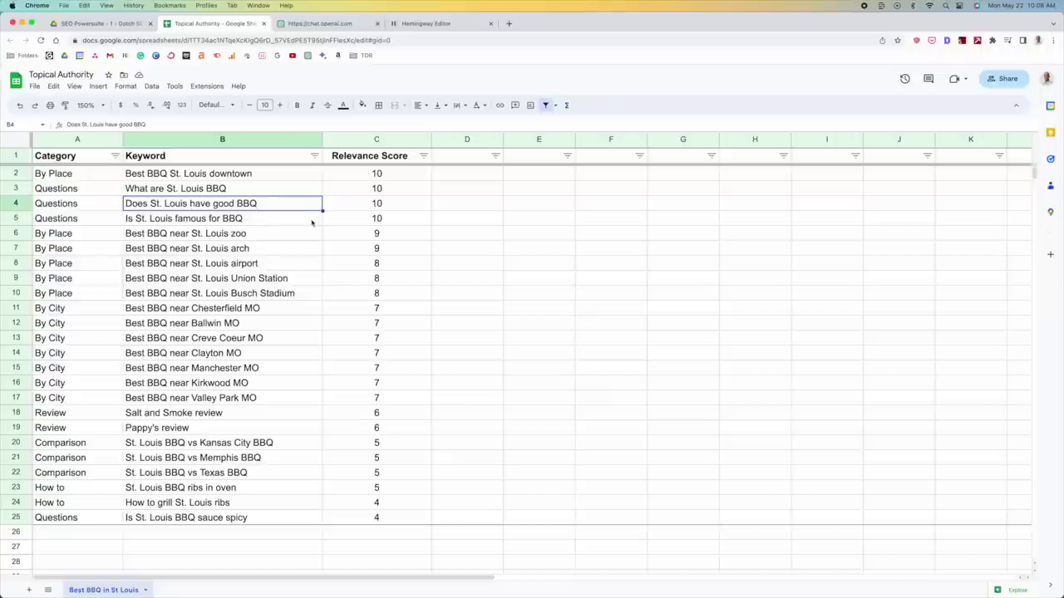
click(266, 222)
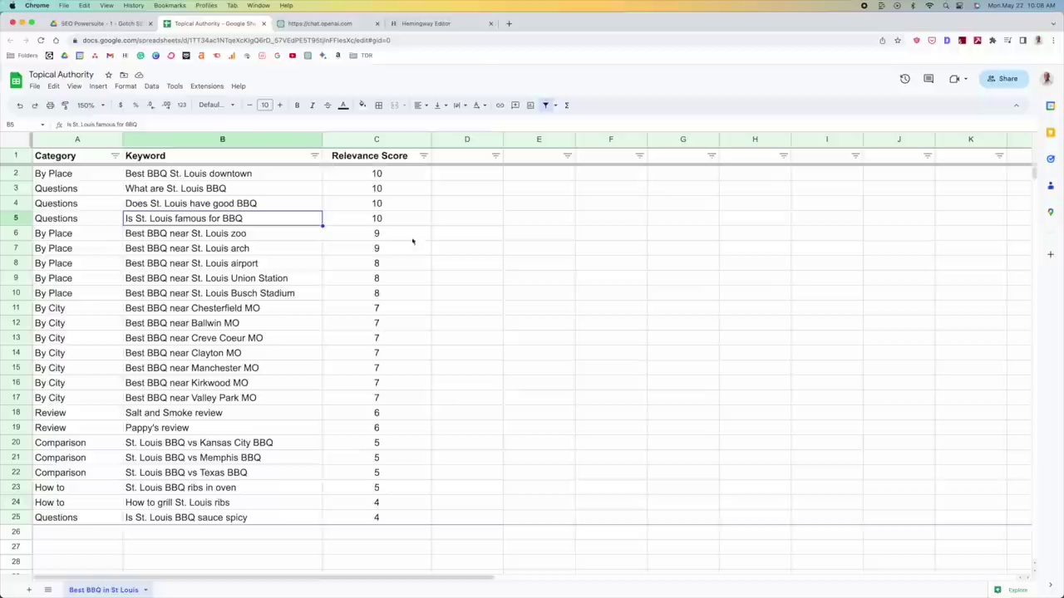
- Review the lower-scored place, city and comparison keywords, then look over the whole keyword list in B2:B25
click(526, 264)
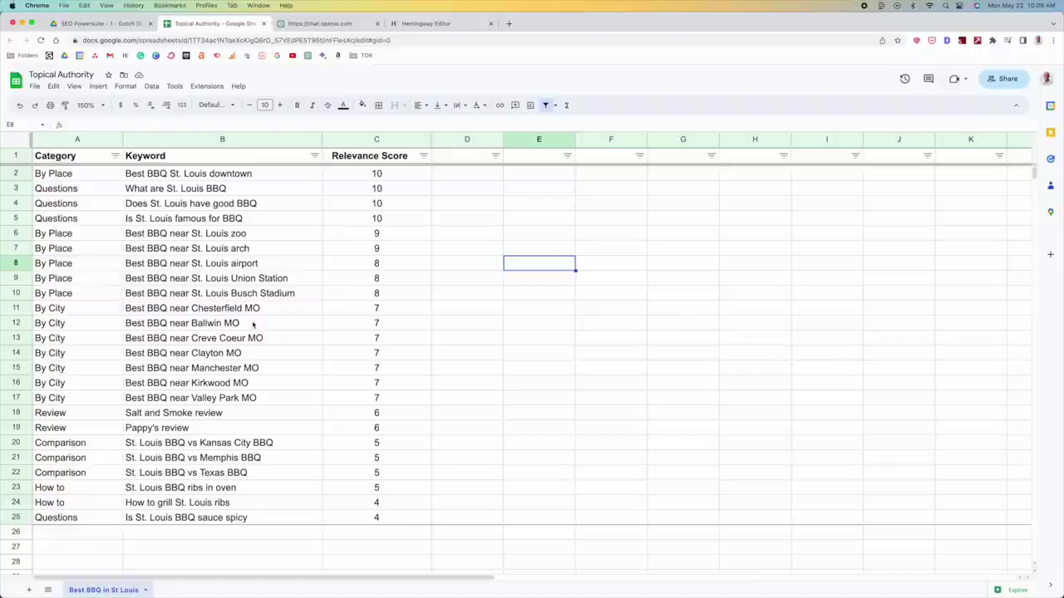
click(523, 331)
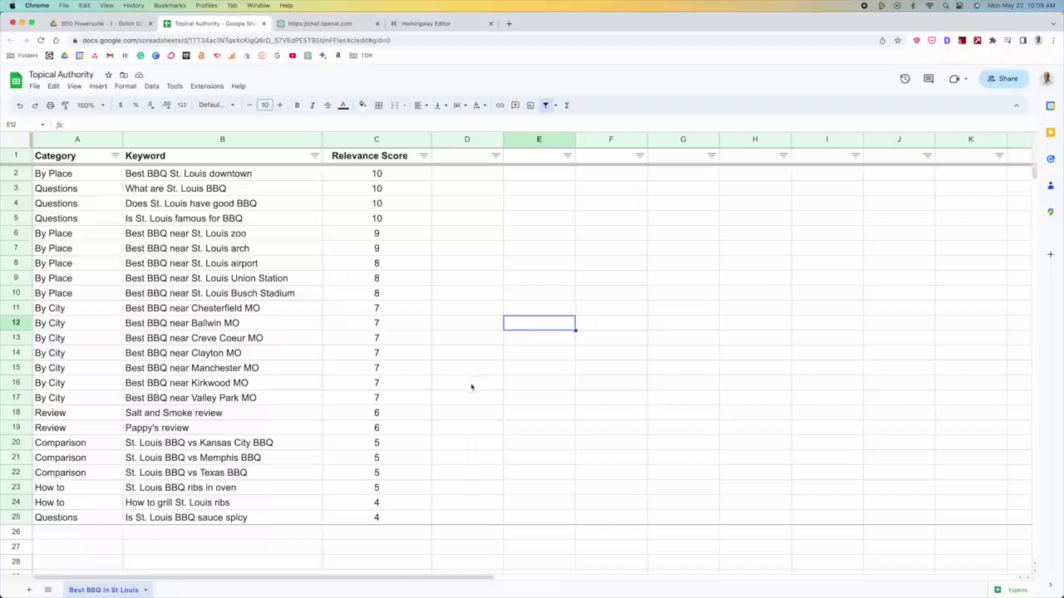
click(197, 445)
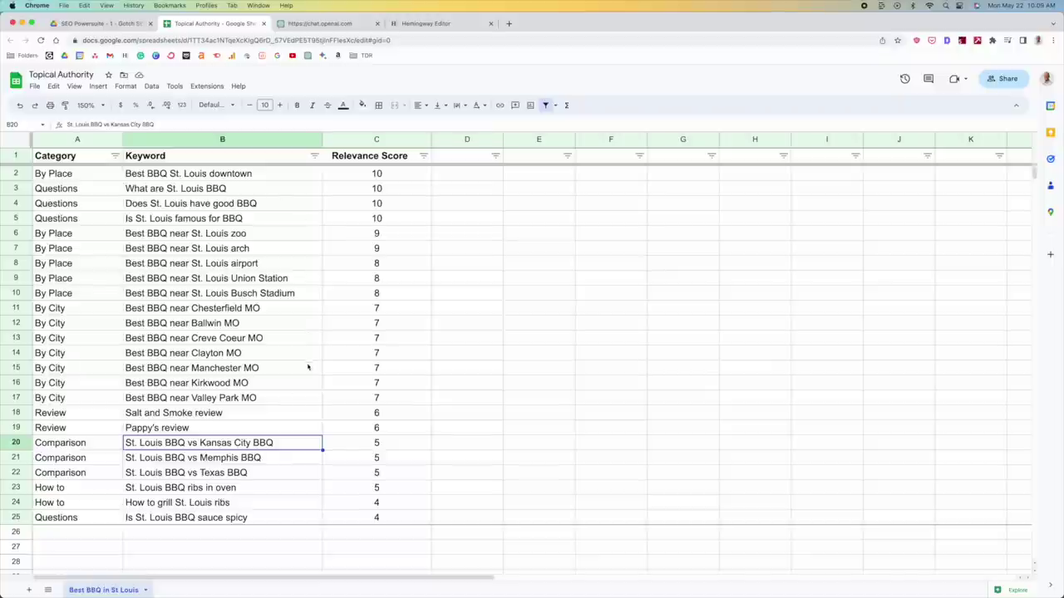
drag(295, 173, 311, 517)
click(595, 372)
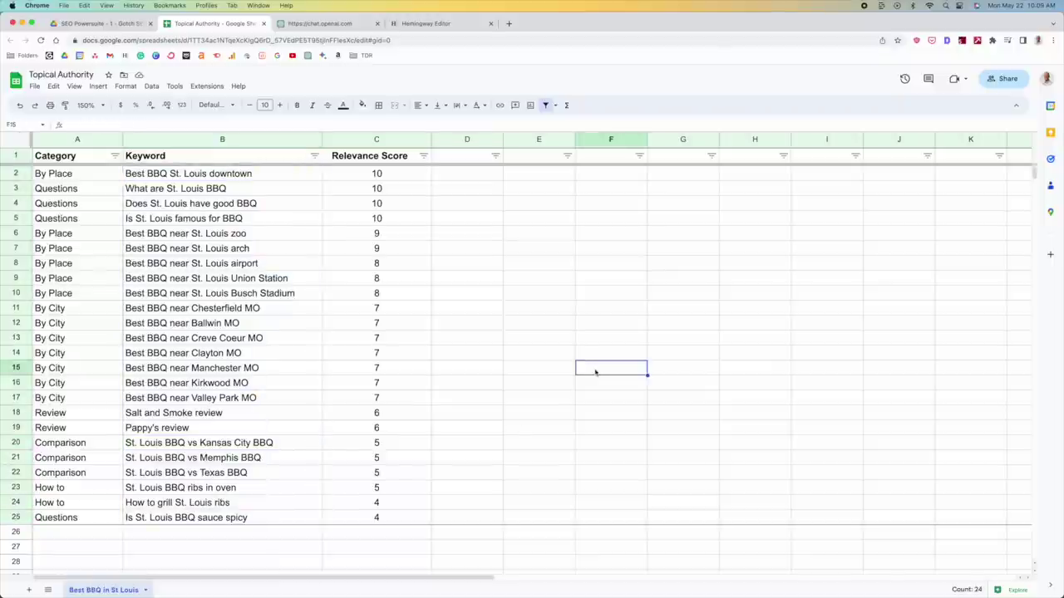
- Switch to Rank Tracker and review the Keyword Map, focusing on "best bbq in st louis valley park" and "best beef ribs in st louis"
key(ctrl+Up)
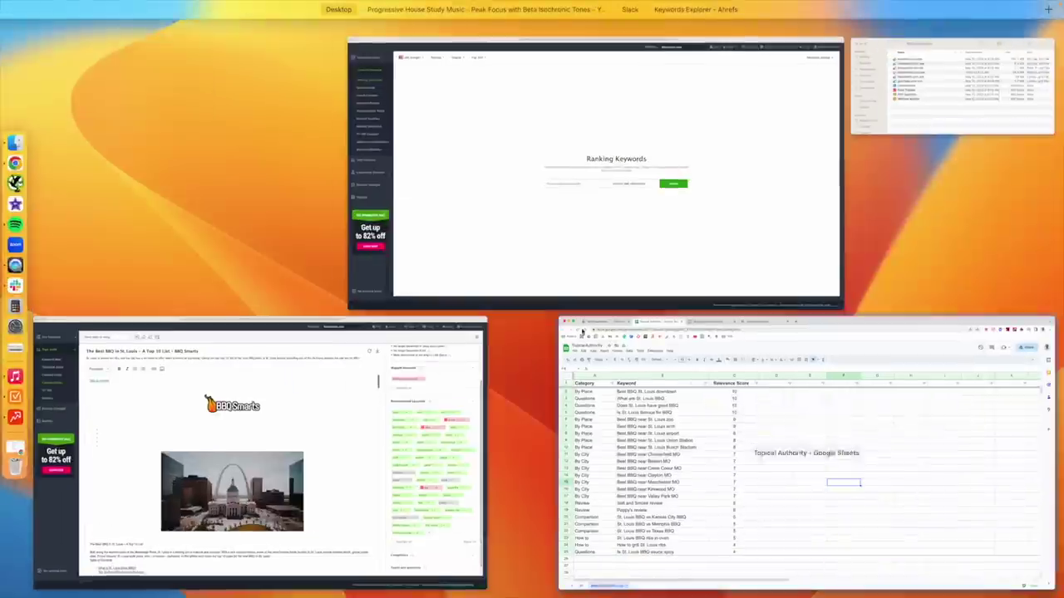
click(522, 157)
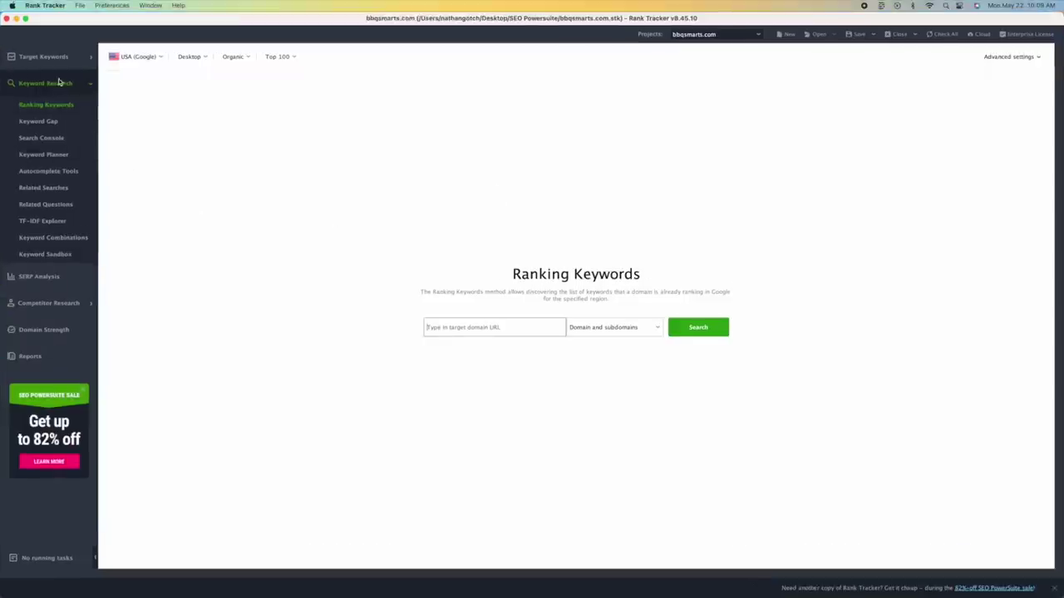
click(91, 62)
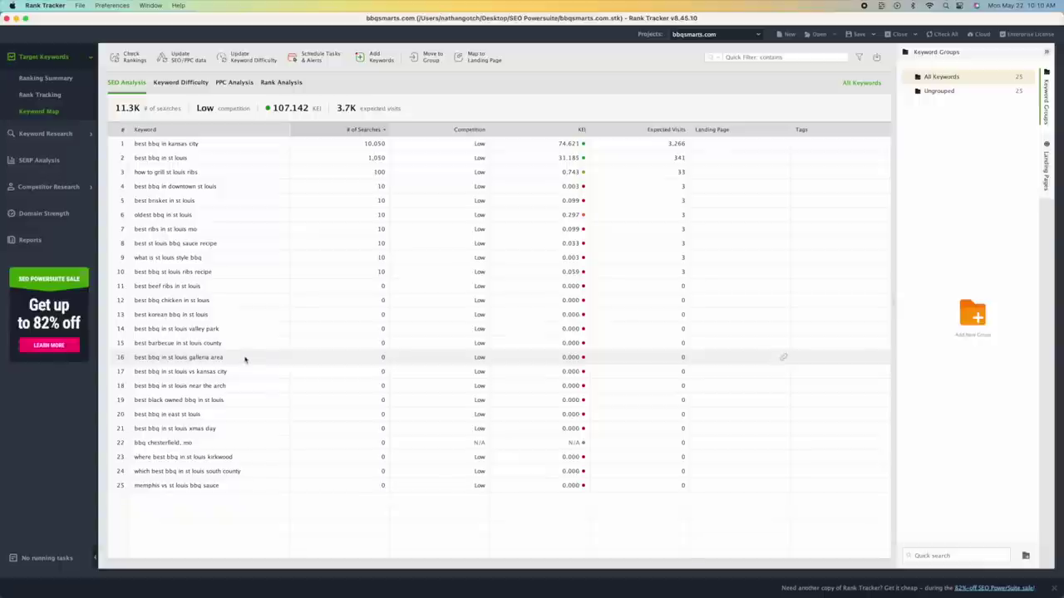
click(183, 330)
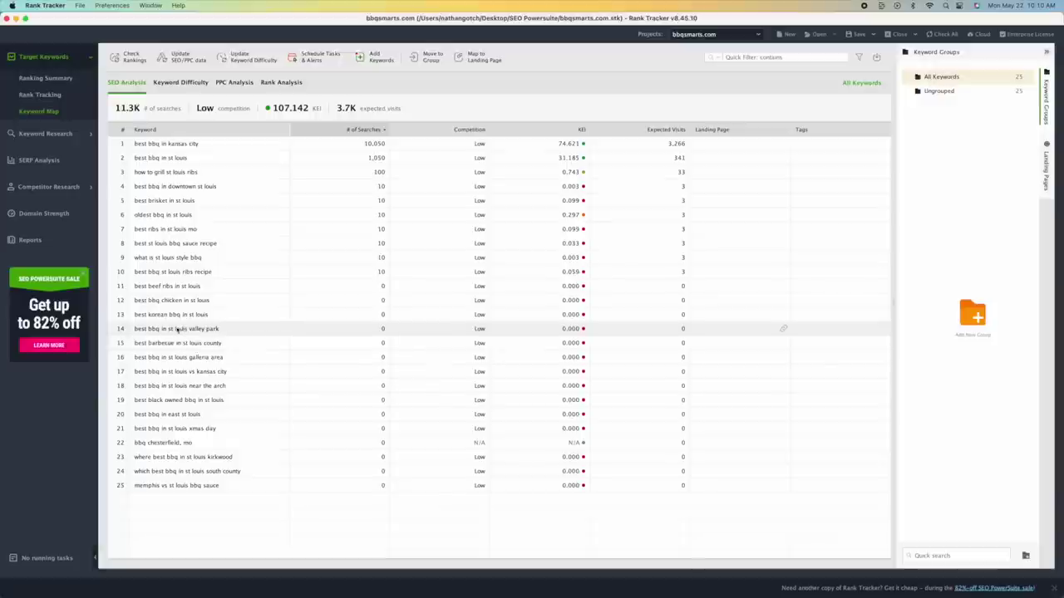
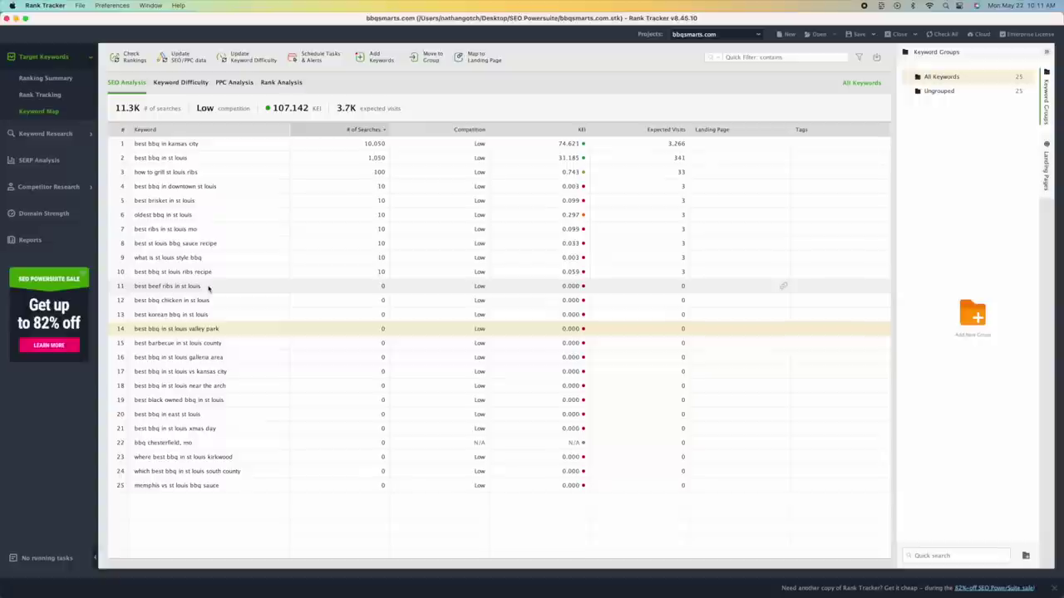
click(203, 288)
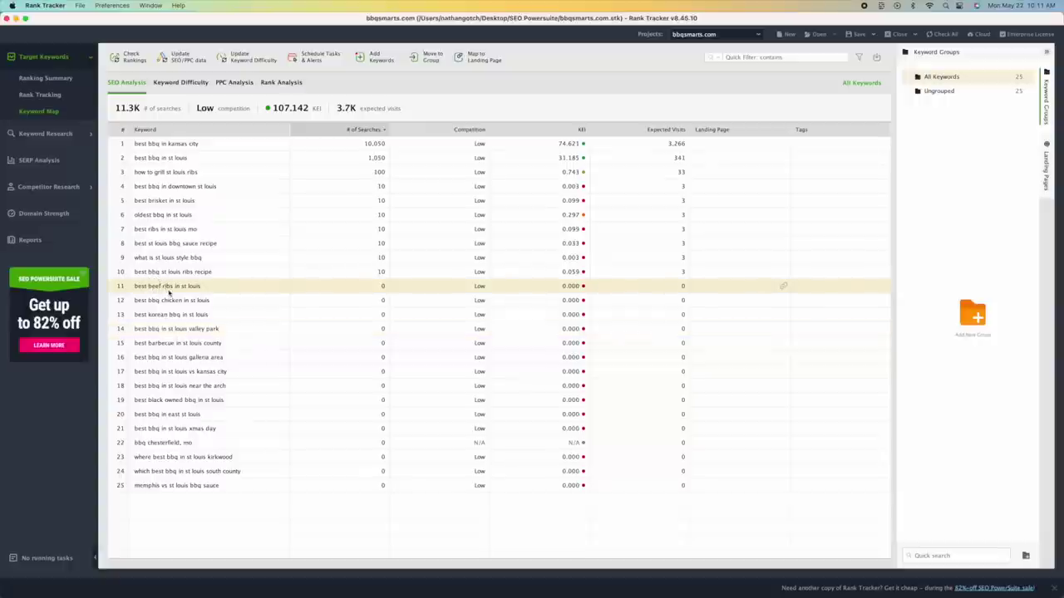
- Switch to Chrome and search Google for "best beef ribs in st louis" in a new tab
key(ctrl+Up)
click(589, 64)
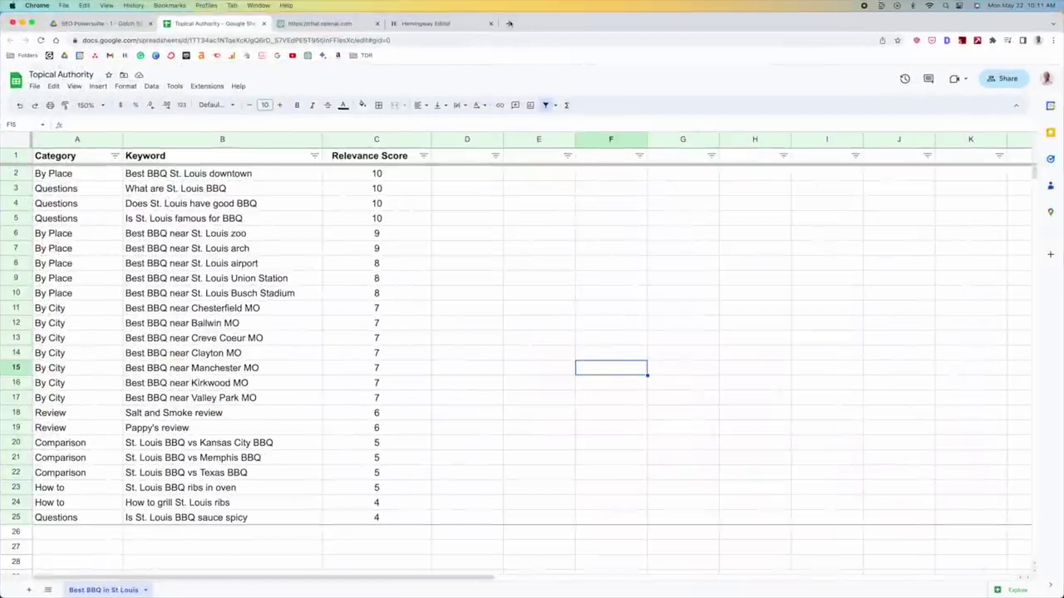
click(511, 25)
text(best beef)
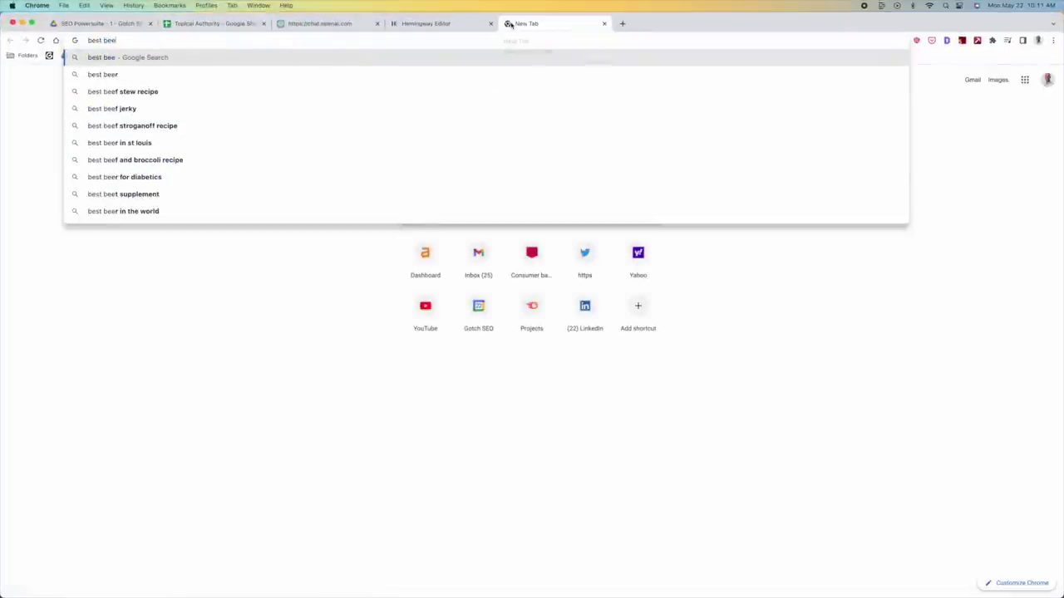
text( ribs i)
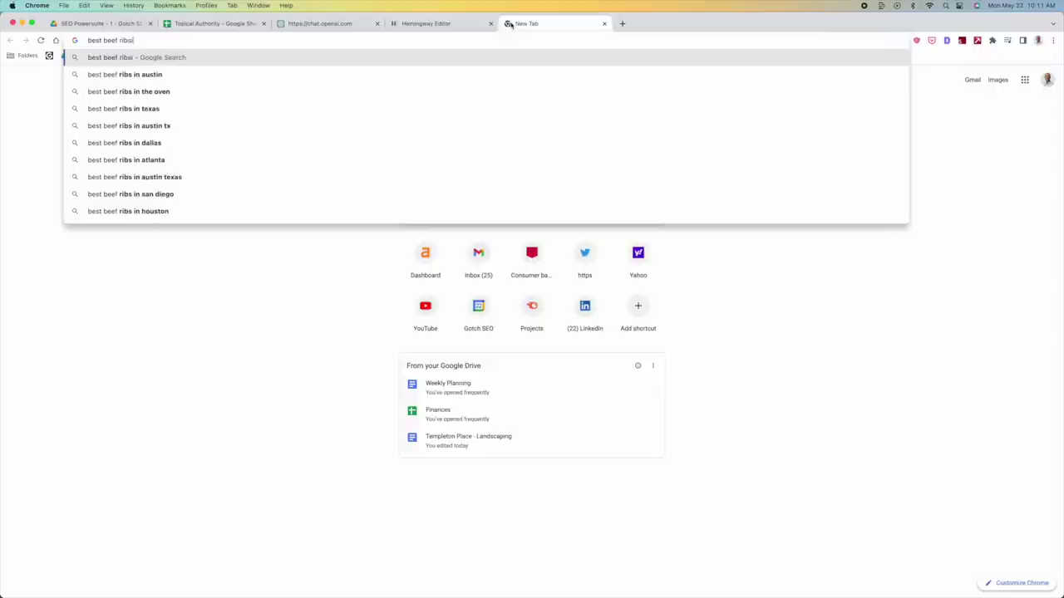
text(n st louis)
key(Return)
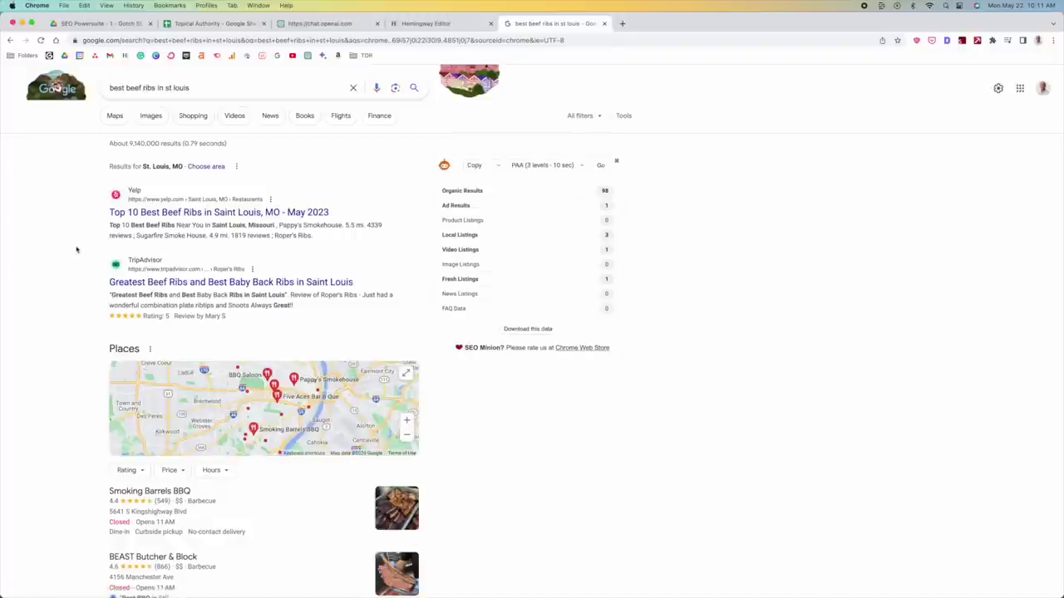
- Examine the Google results for the beef ribs query, including the ranking pages, local places and People also ask questions
scroll(81, 235, down, 1)
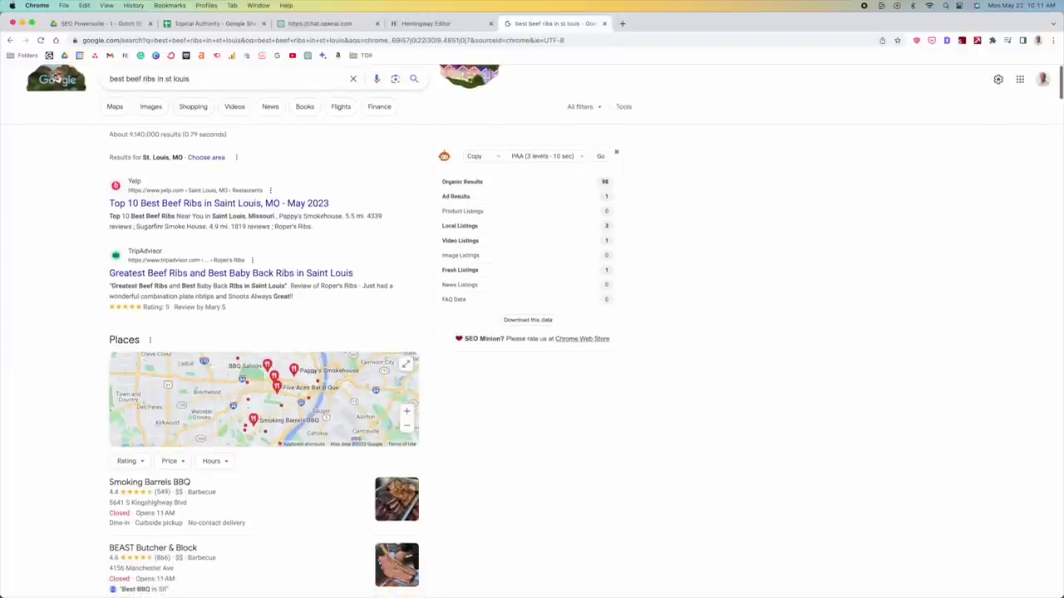
scroll(80, 218, down, 1)
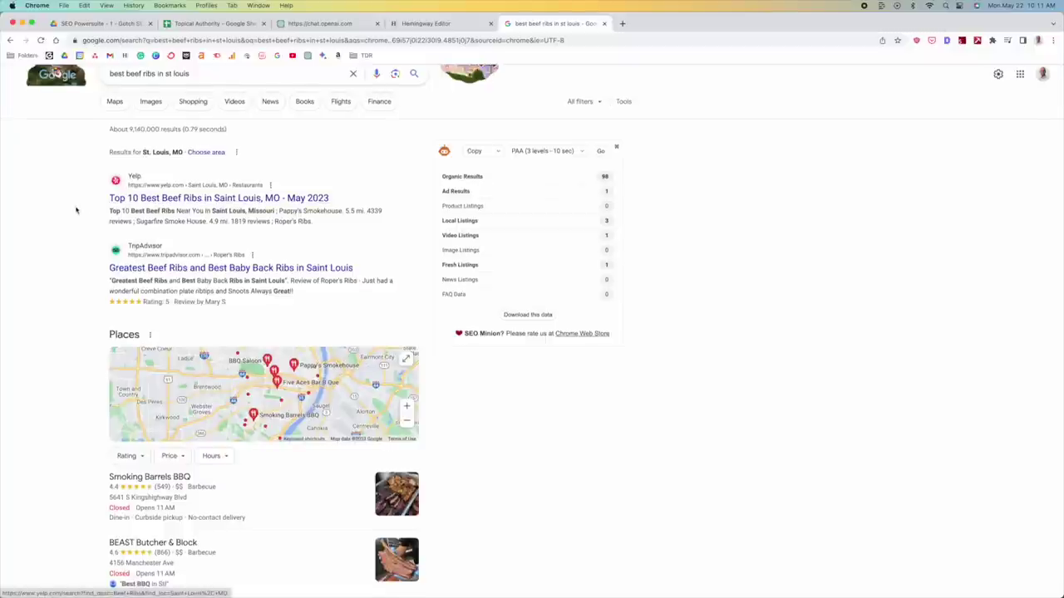
scroll(74, 209, down, 3)
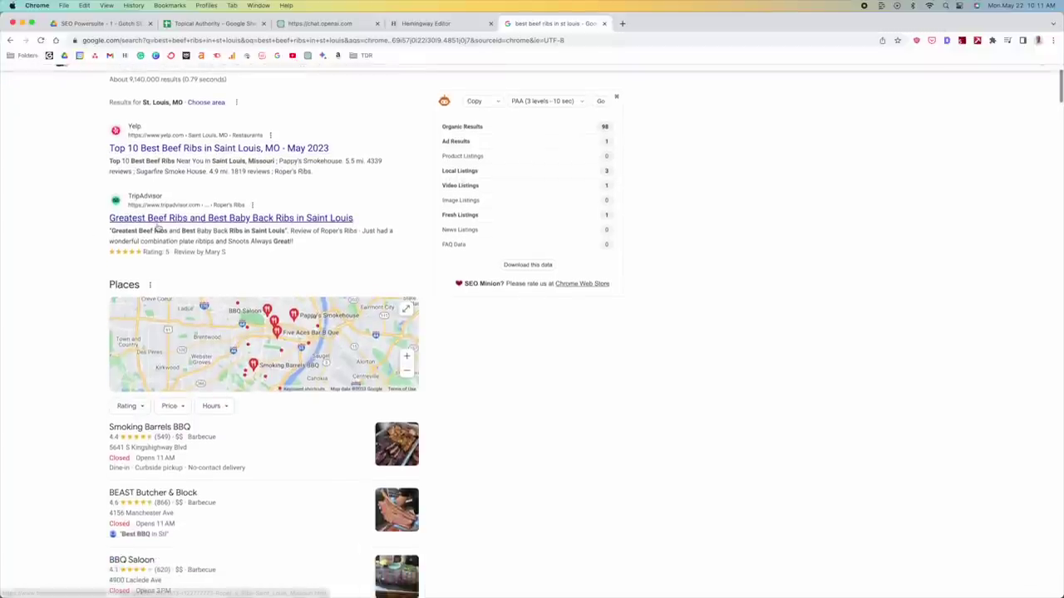
scroll(64, 228, down, 10)
scroll(64, 228, down, 3)
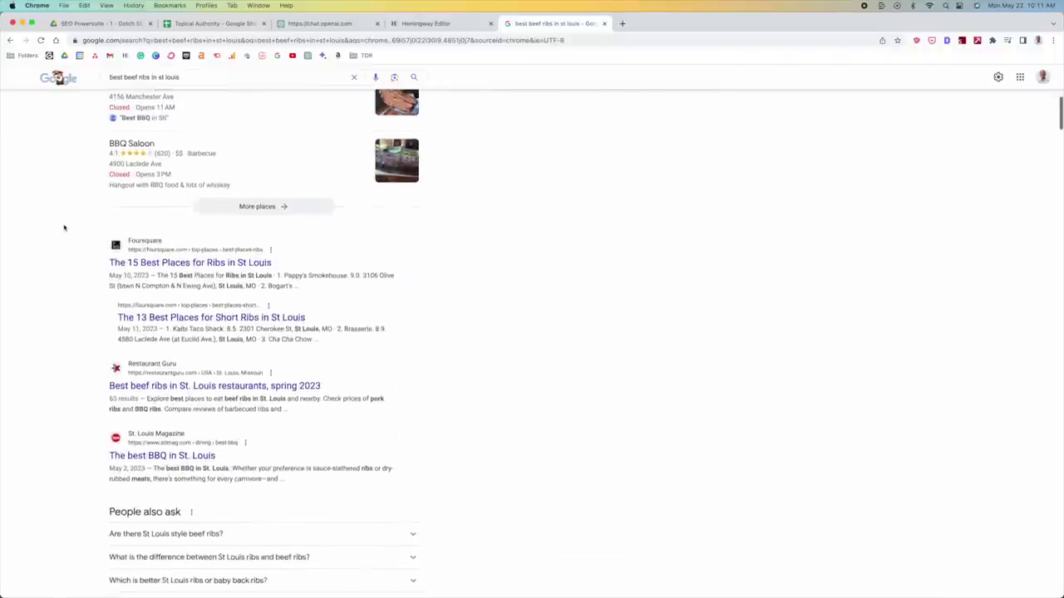
scroll(90, 251, down, 2)
scroll(89, 253, down, 5)
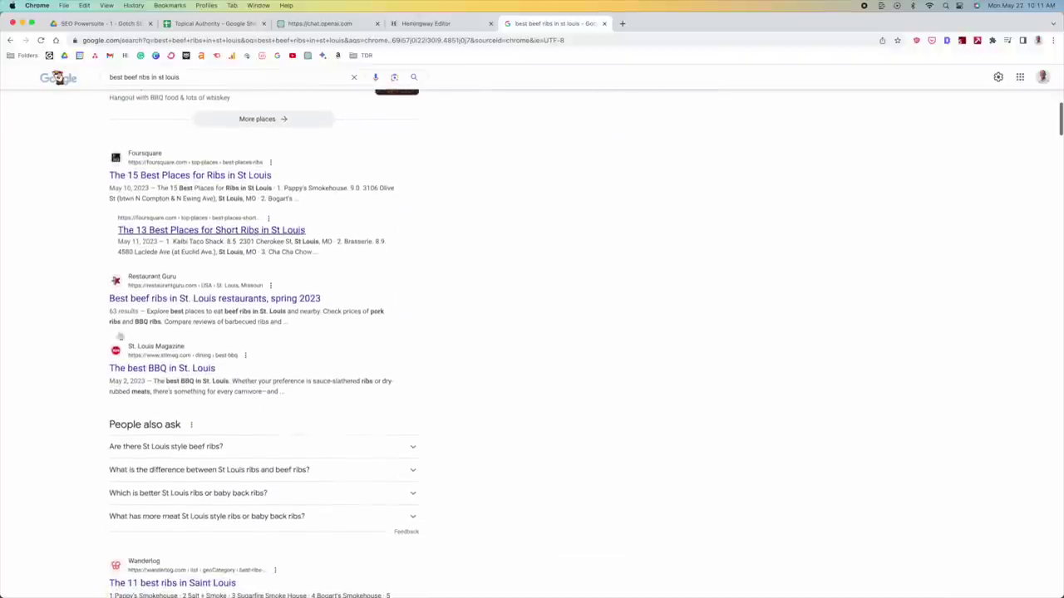
- Recheck the beef ribs results, comparing the listicle pages below the local places with the Yelp and TripAdvisor pages above them
scroll(484, 309, up, 7)
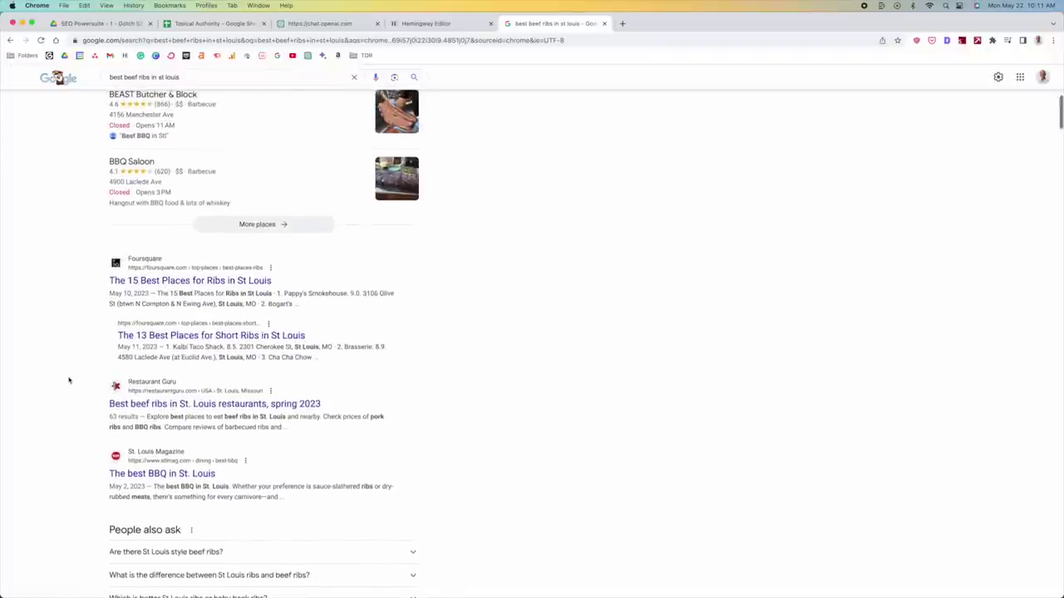
scroll(69, 379, up, 12)
scroll(70, 379, down, 13)
scroll(71, 379, down, 1)
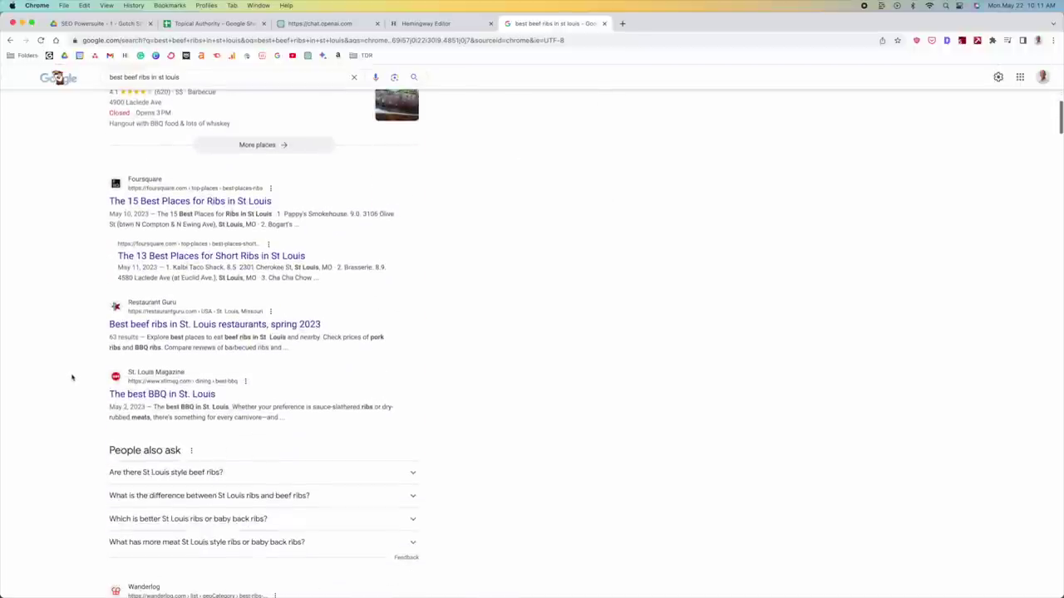
scroll(71, 378, down, 3)
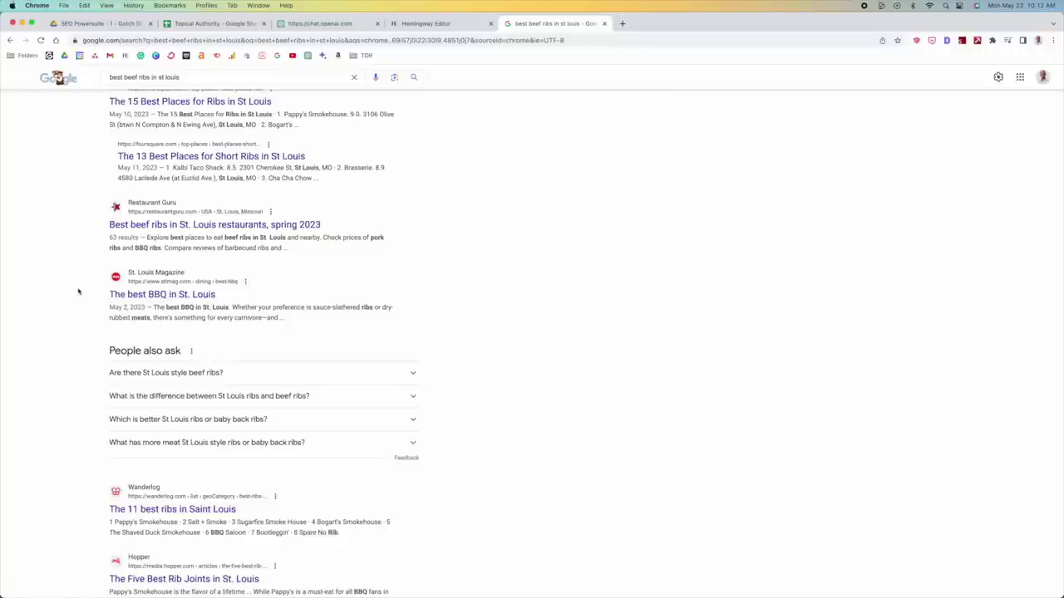
scroll(78, 286, up, 10)
scroll(152, 148, up, 2)
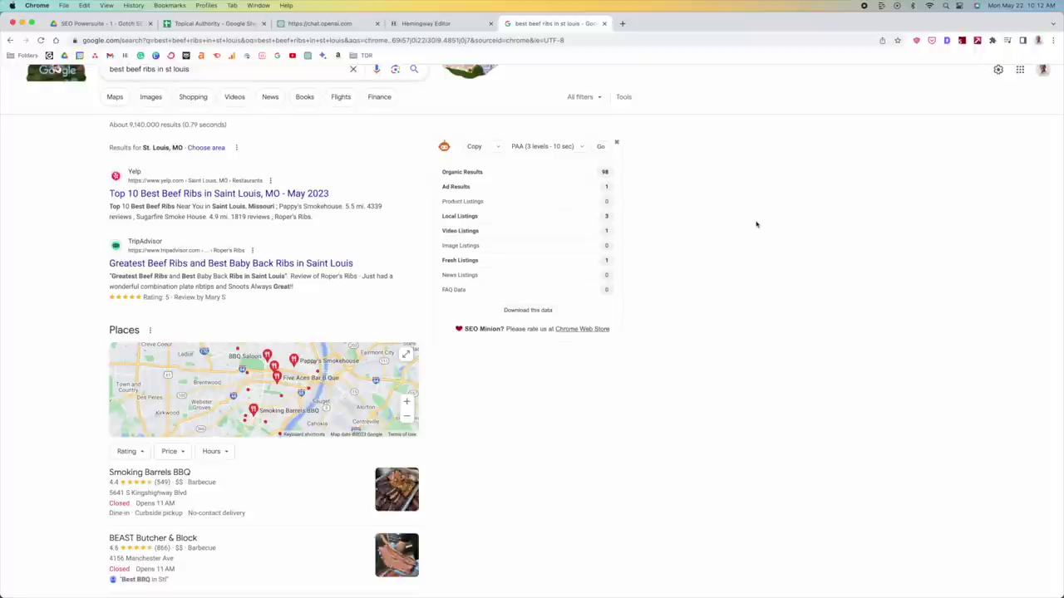
- Search Google for "imovie review" in a new tab and open Gotch SEO's iMovie Review 2023 article
click(621, 24)
text(imov)
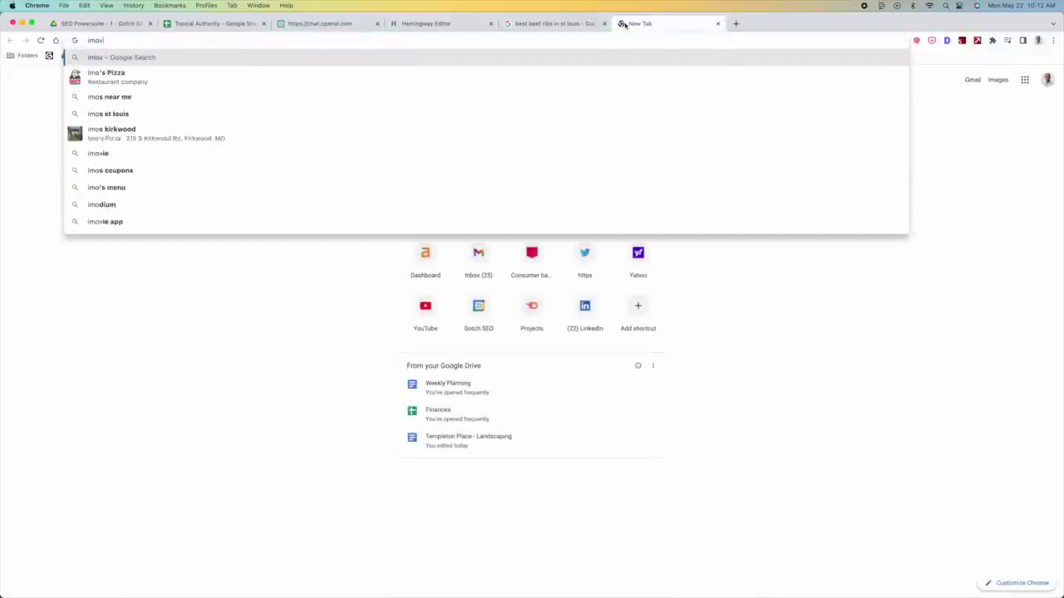
text(ie review)
key(Return)
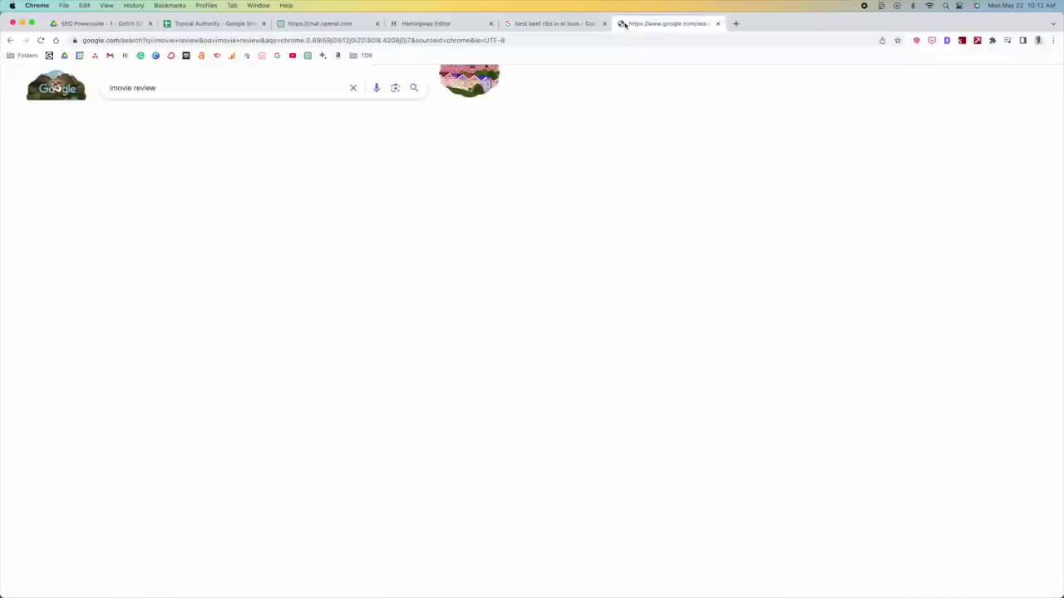
scroll(67, 335, down, 6)
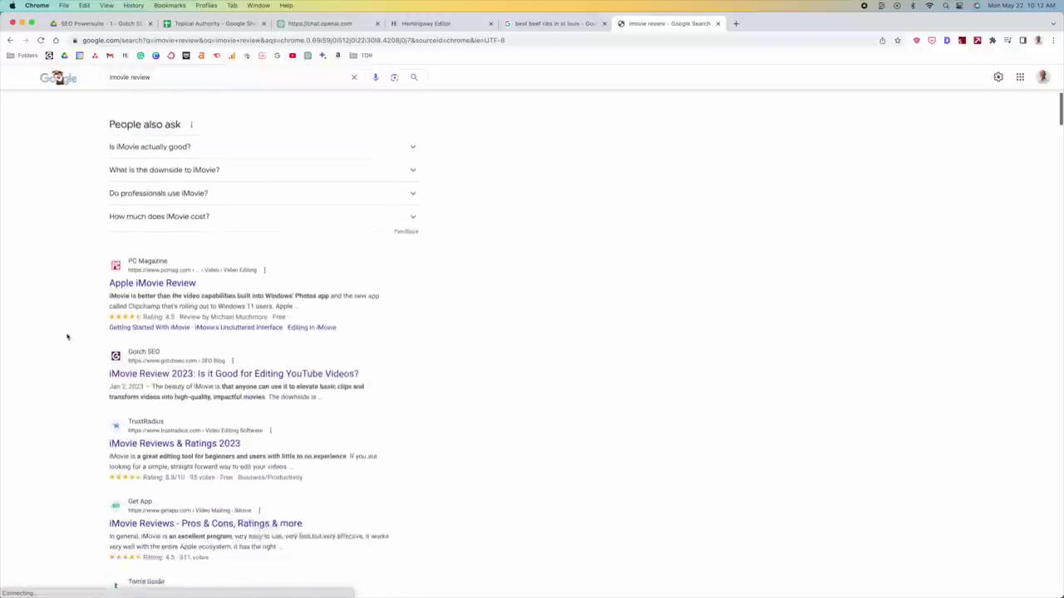
scroll(67, 336, down, 2)
click(341, 299)
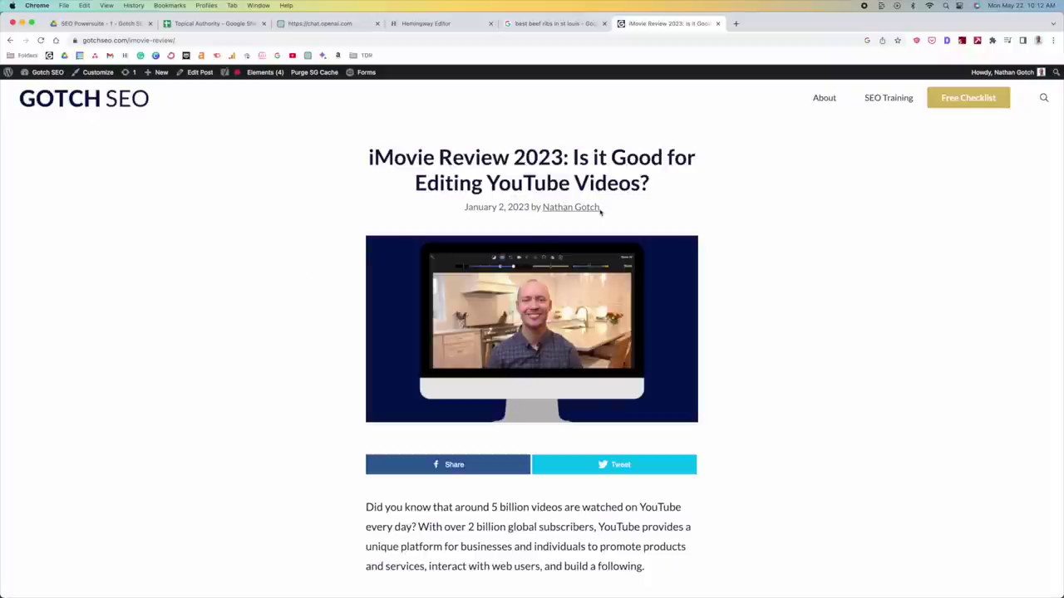
- Open a new incognito window and search Google for "imovie crashes when importing"
click(1053, 40)
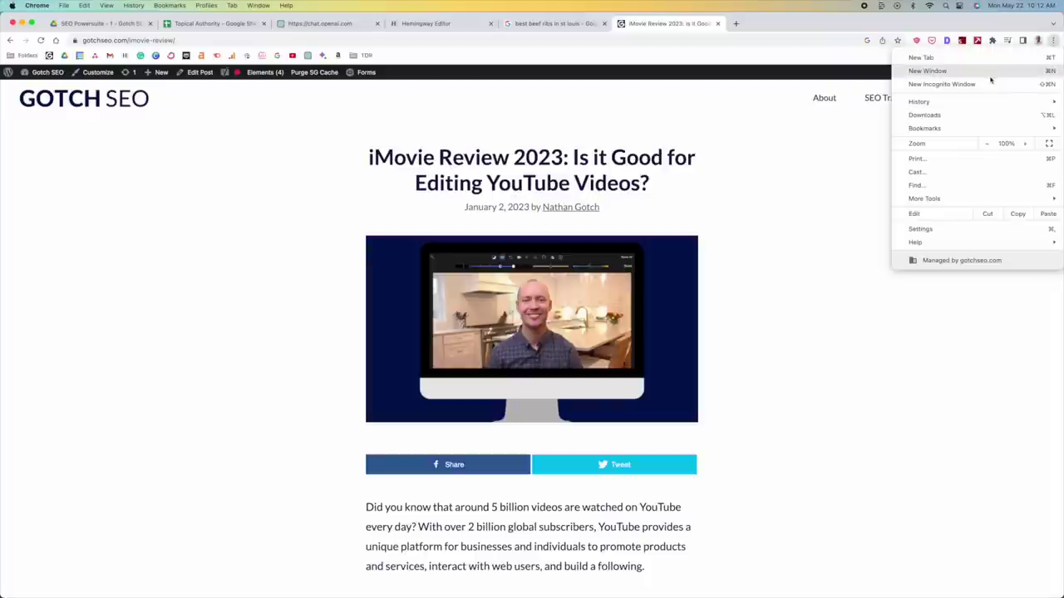
click(989, 82)
text(i)
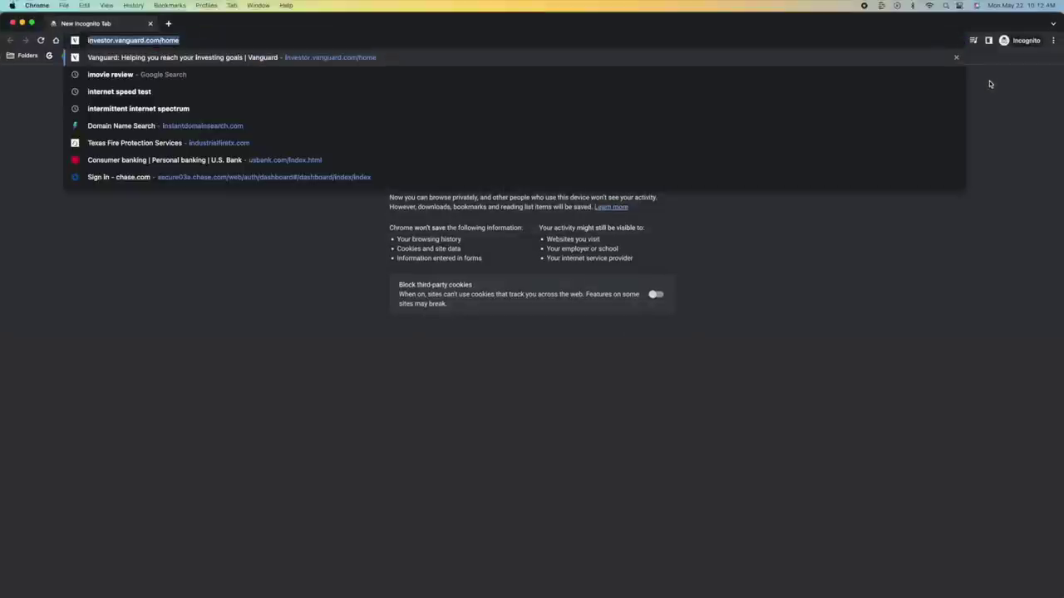
text(movee)
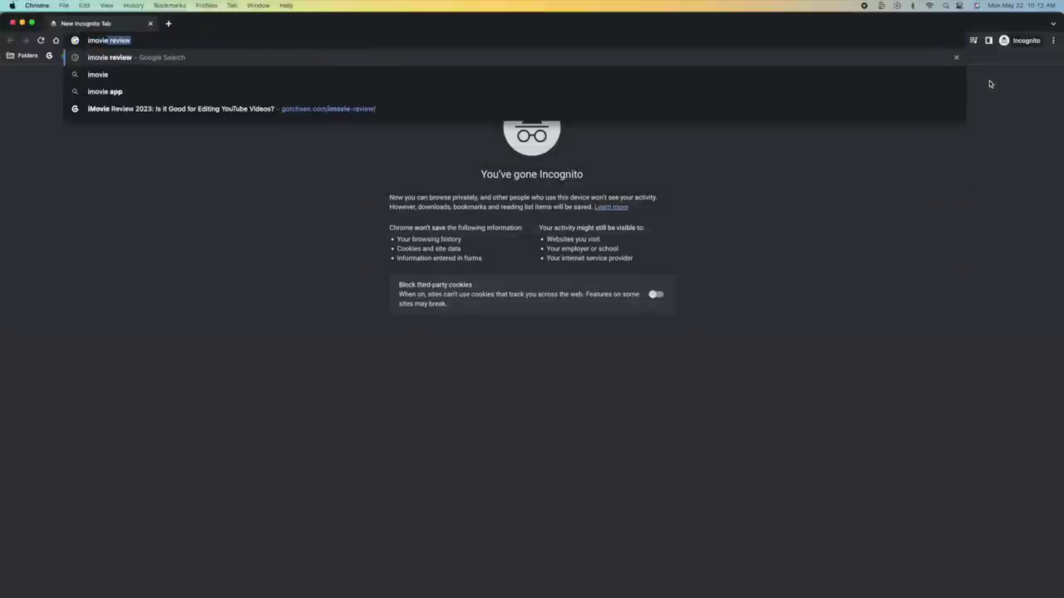
text( crashes )
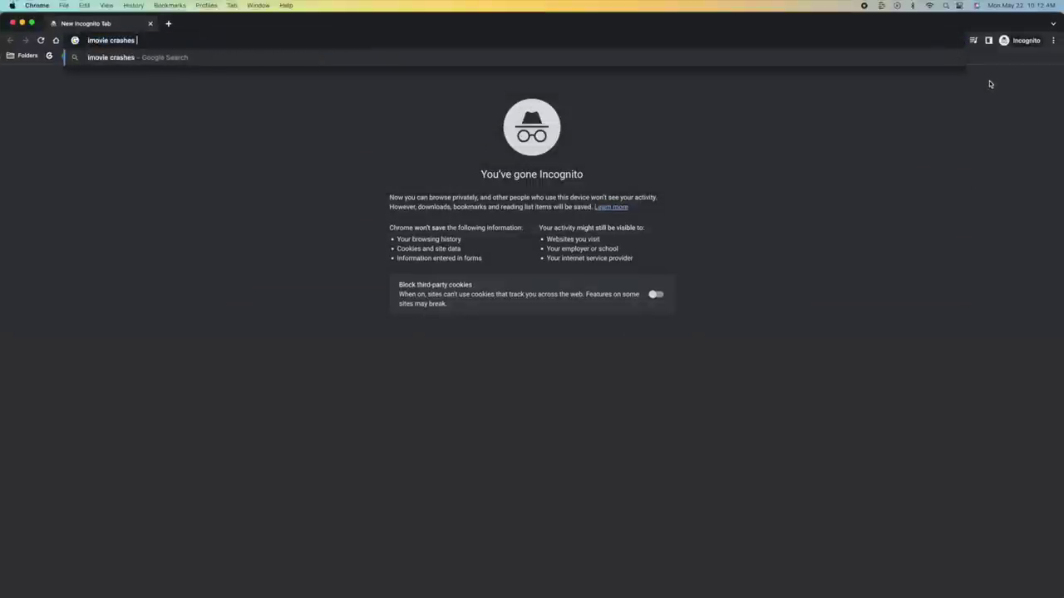
text(when importing)
key(Return)
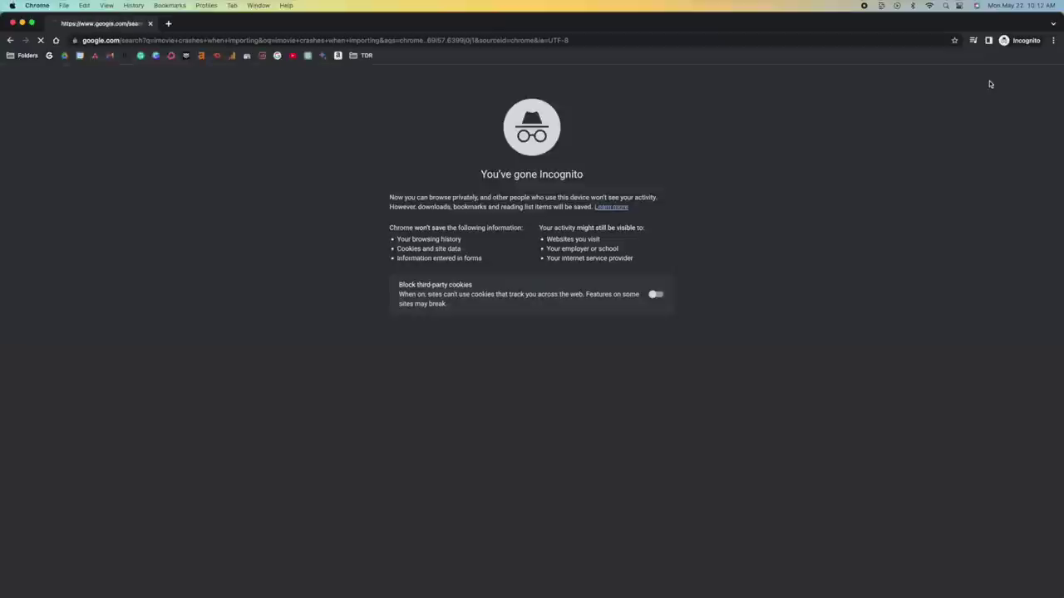
- Examine the iMovie crash results from the competing pages, videos and related searches back up to the Gotch SEO article
scroll(581, 249, down, 5)
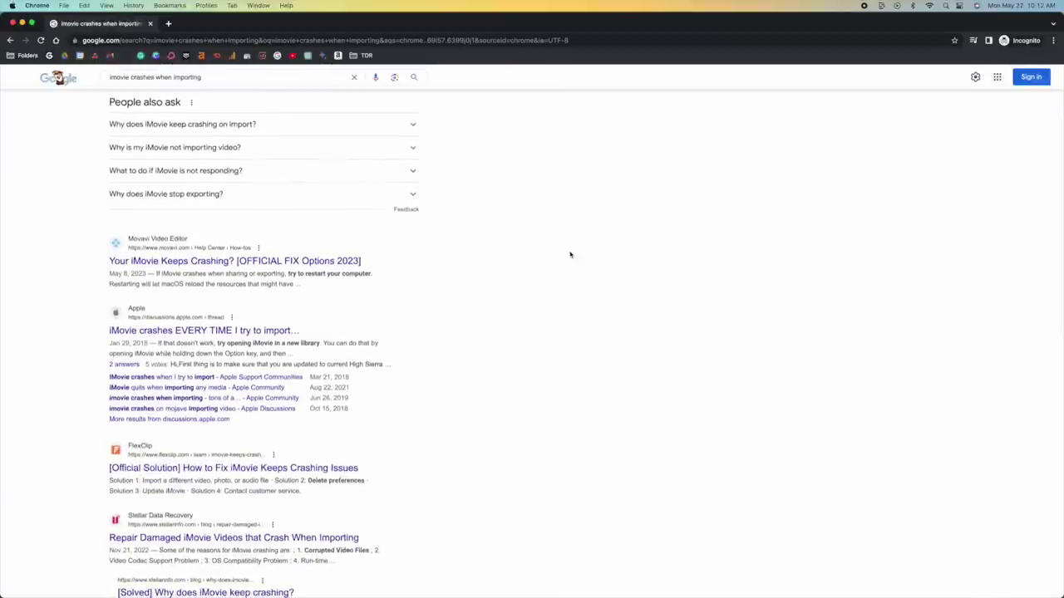
scroll(565, 253, down, 3)
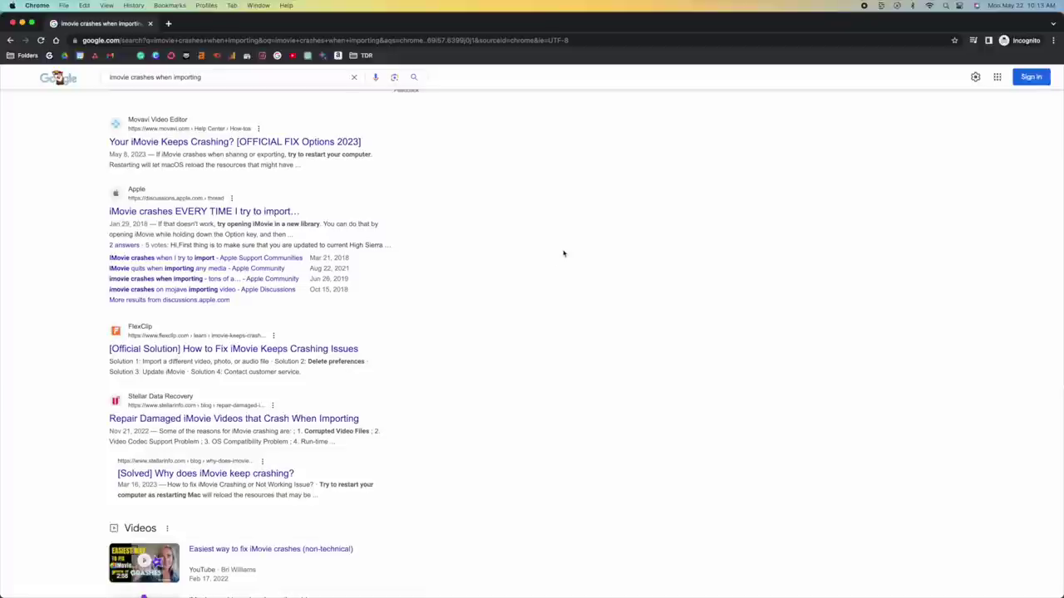
scroll(76, 337, down, 1)
scroll(69, 338, down, 9)
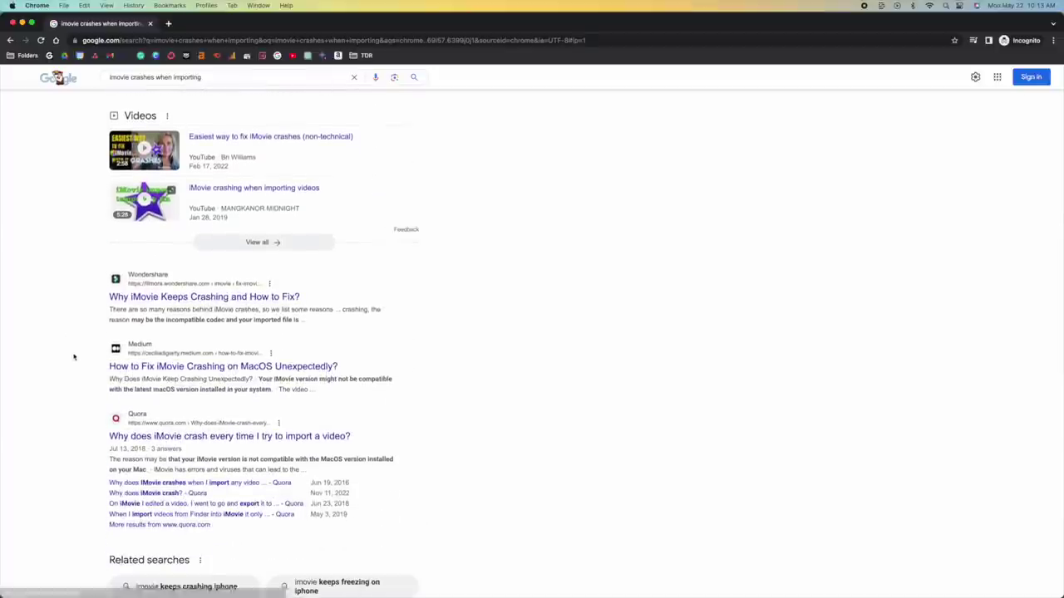
scroll(73, 357, down, 2)
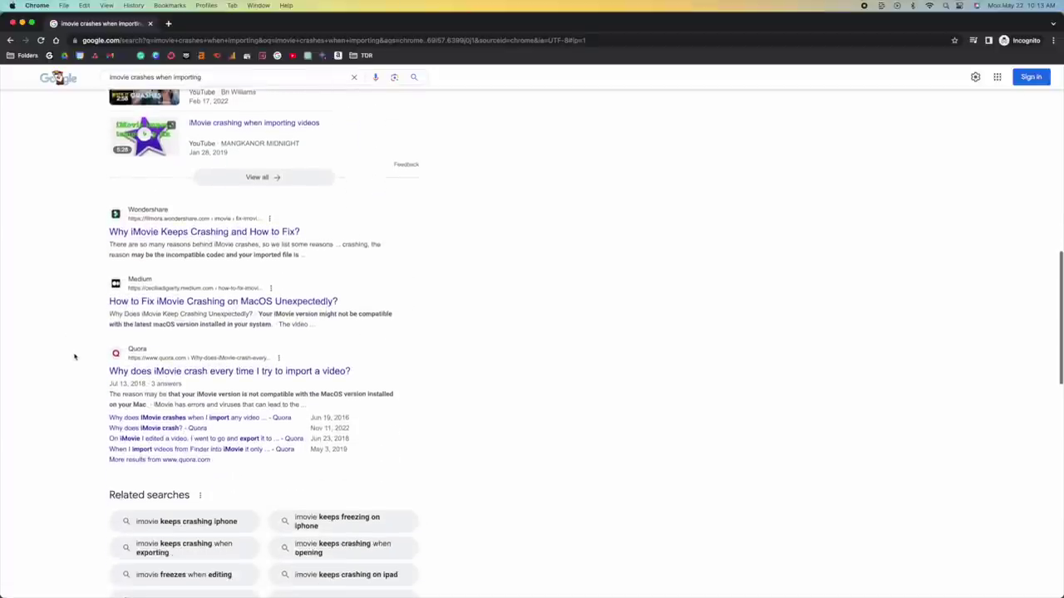
scroll(74, 358, up, 10)
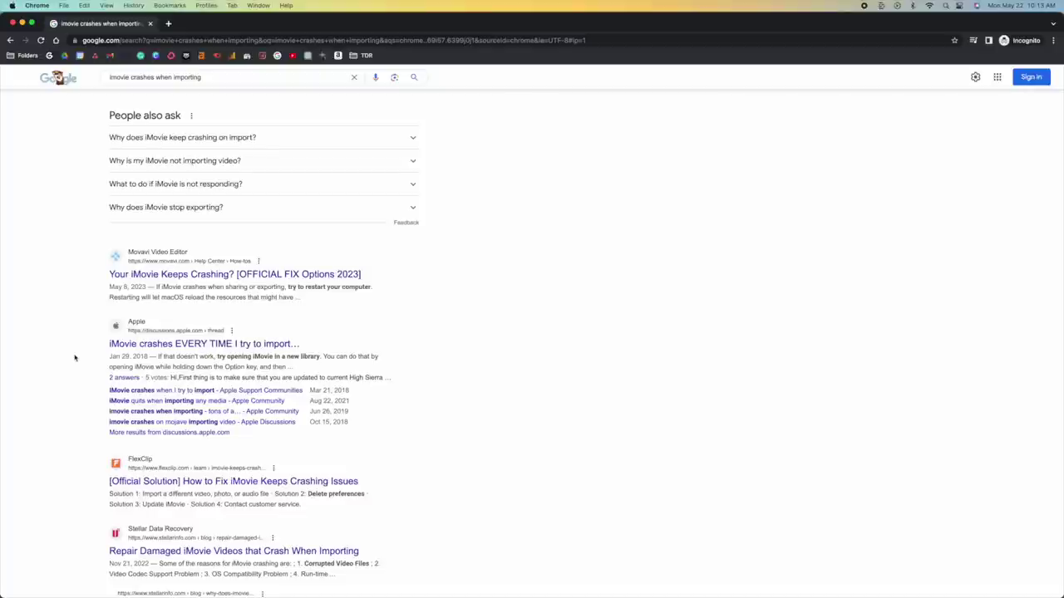
scroll(75, 357, up, 3)
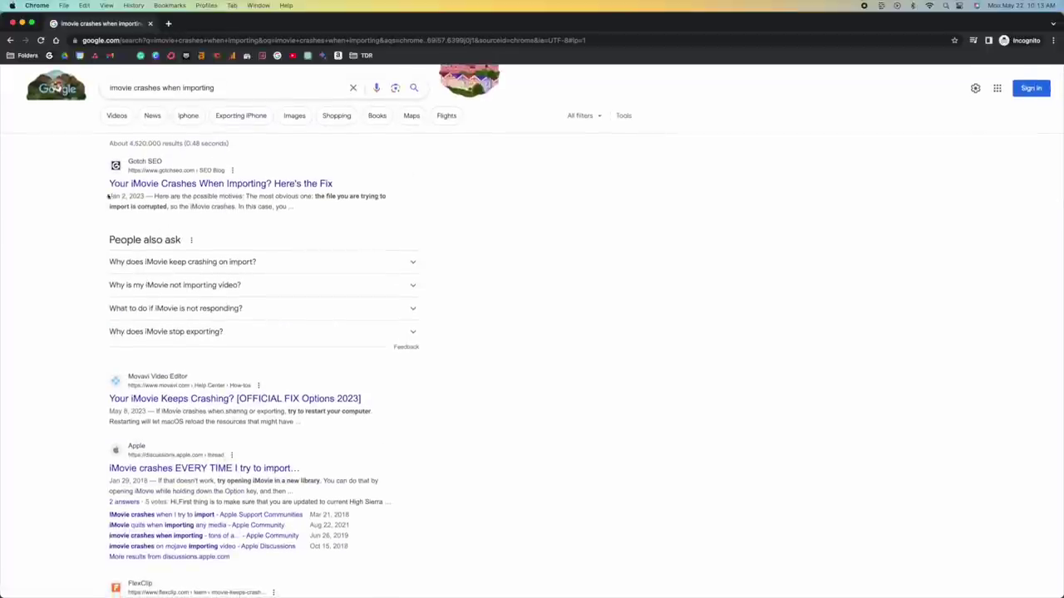
- Compare the iMovie review article with the incognito results for the supporting keyword by alternating between the two windows
key(ctrl+Up)
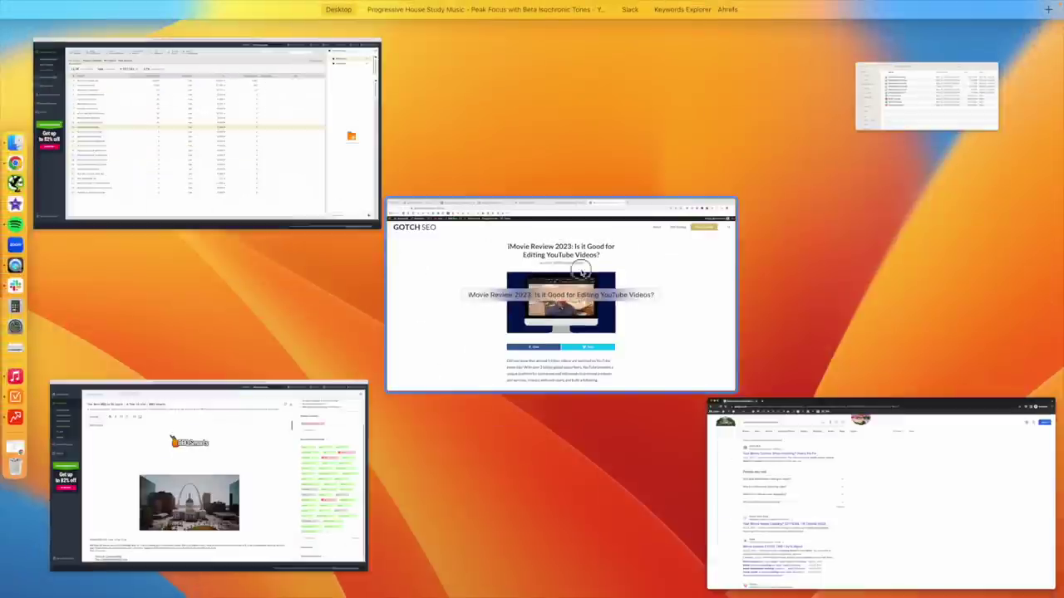
click(420, 250)
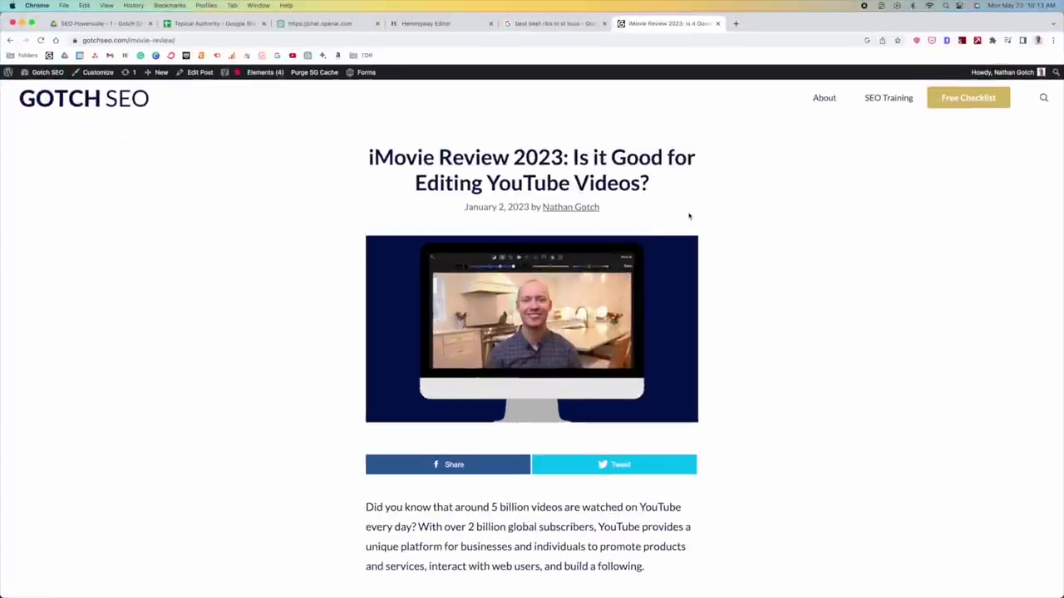
key(ctrl+Up)
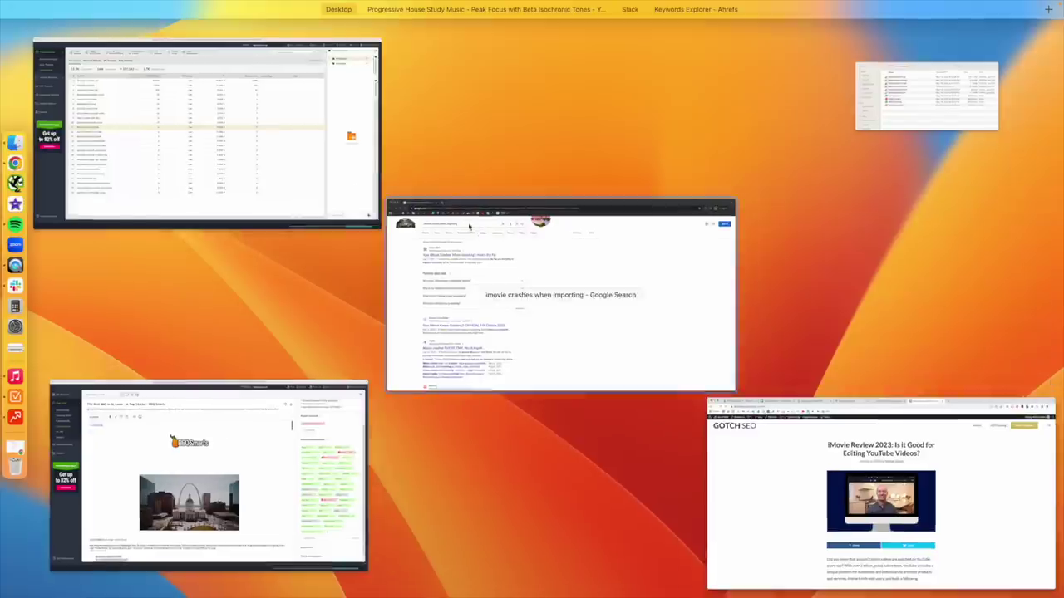
click(552, 257)
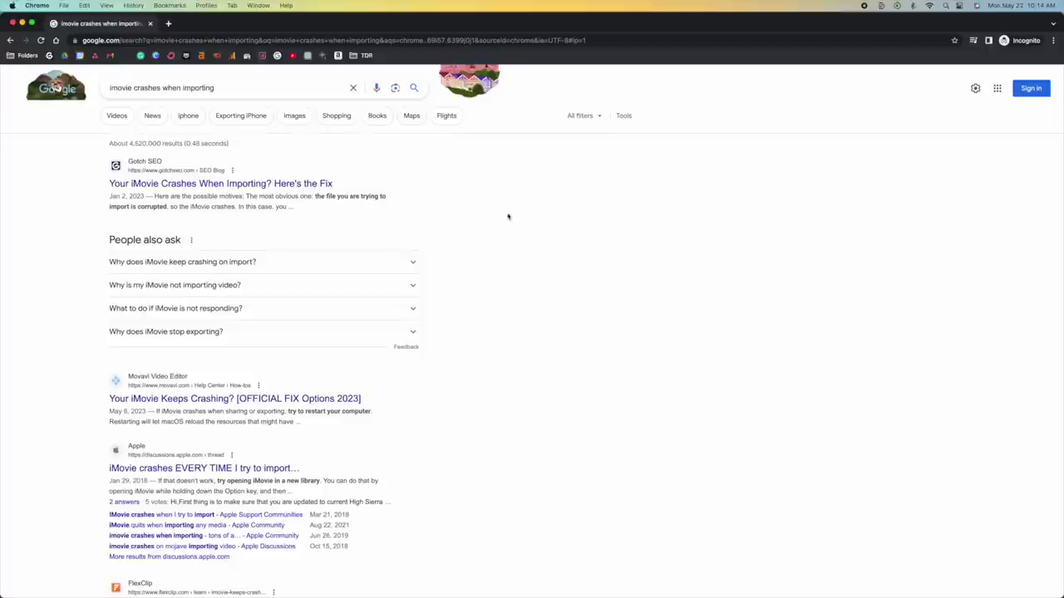
key(ctrl+Up)
click(550, 241)
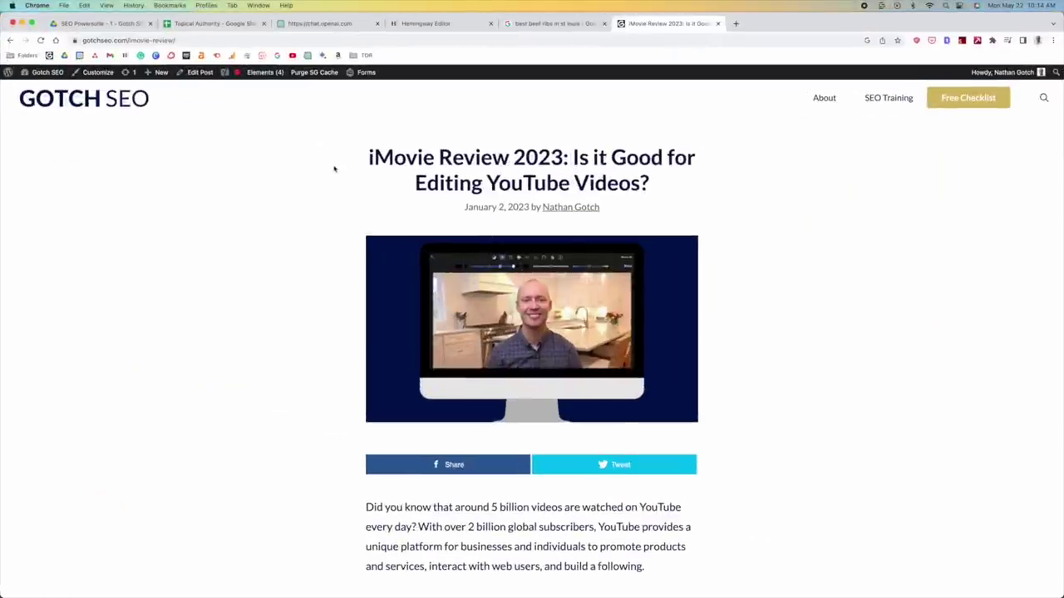
key(ctrl+Up)
click(499, 249)
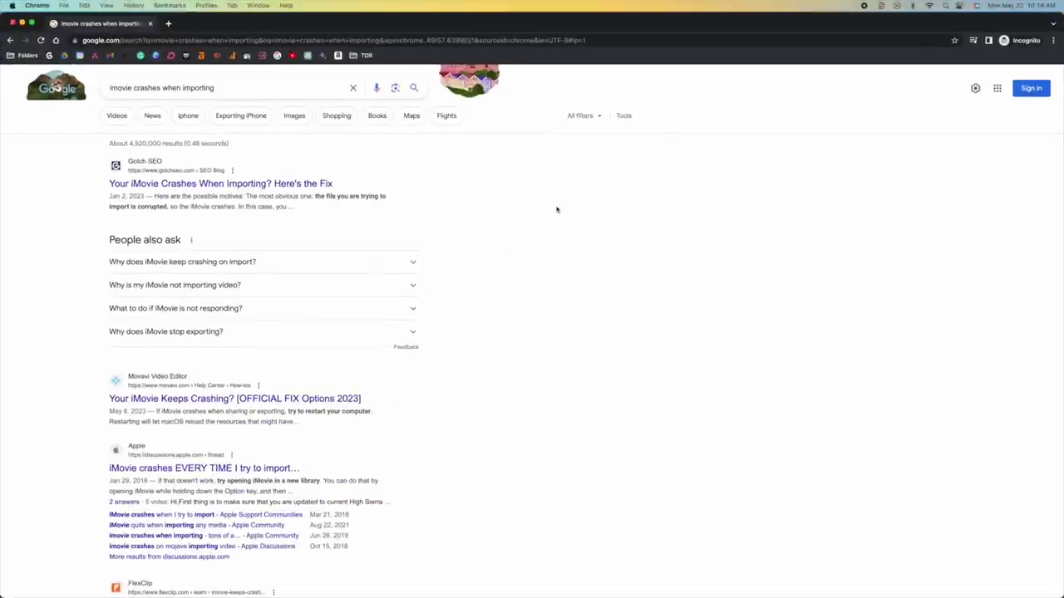
- Return to the "best beef ribs in st louis" results, then review keywords B2:B25 in the Topical Authority sheet
key(ctrl+Up)
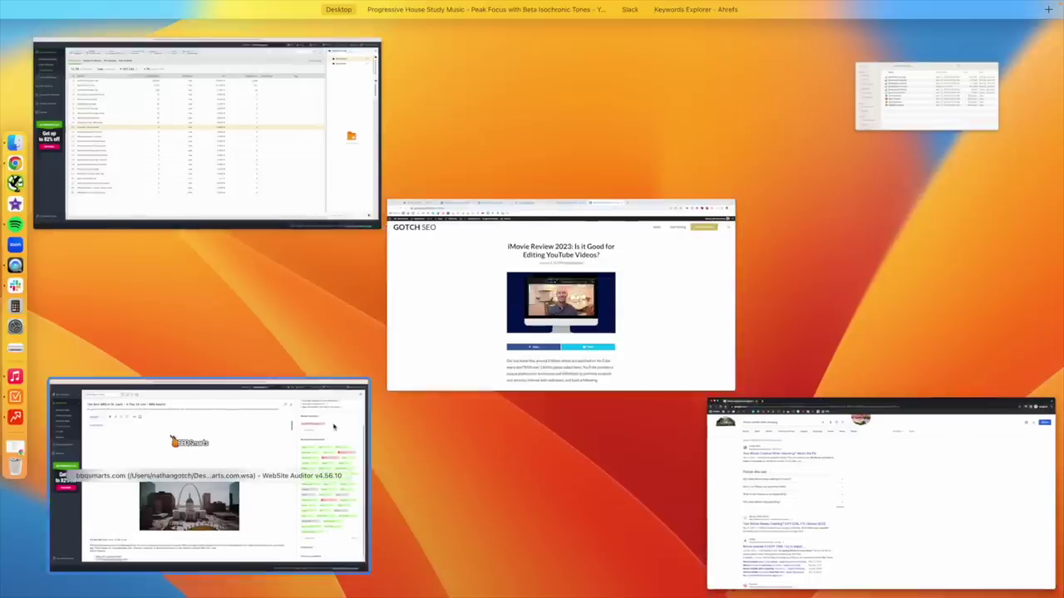
click(499, 274)
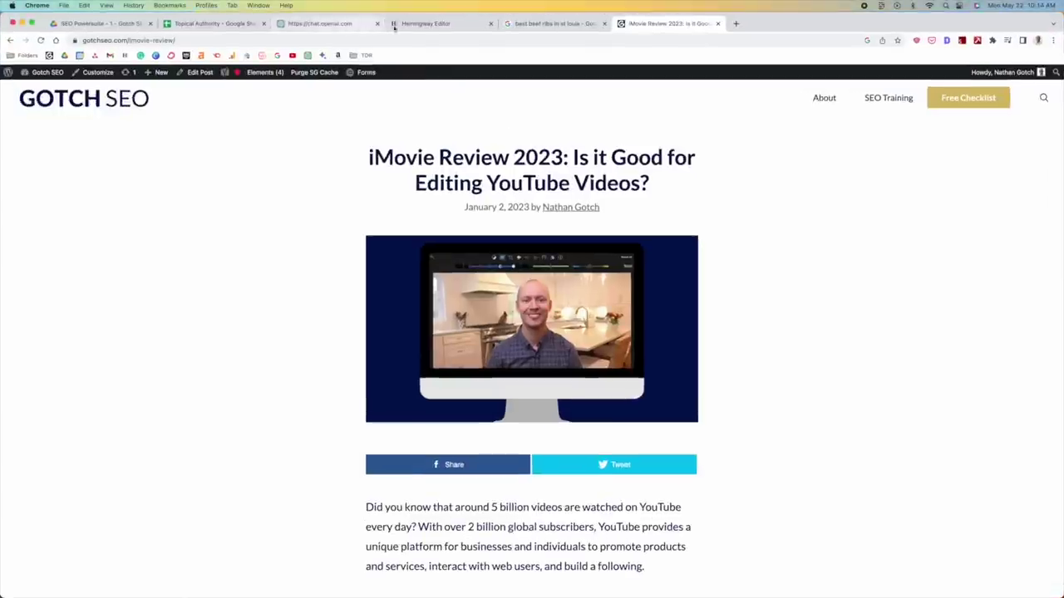
click(557, 24)
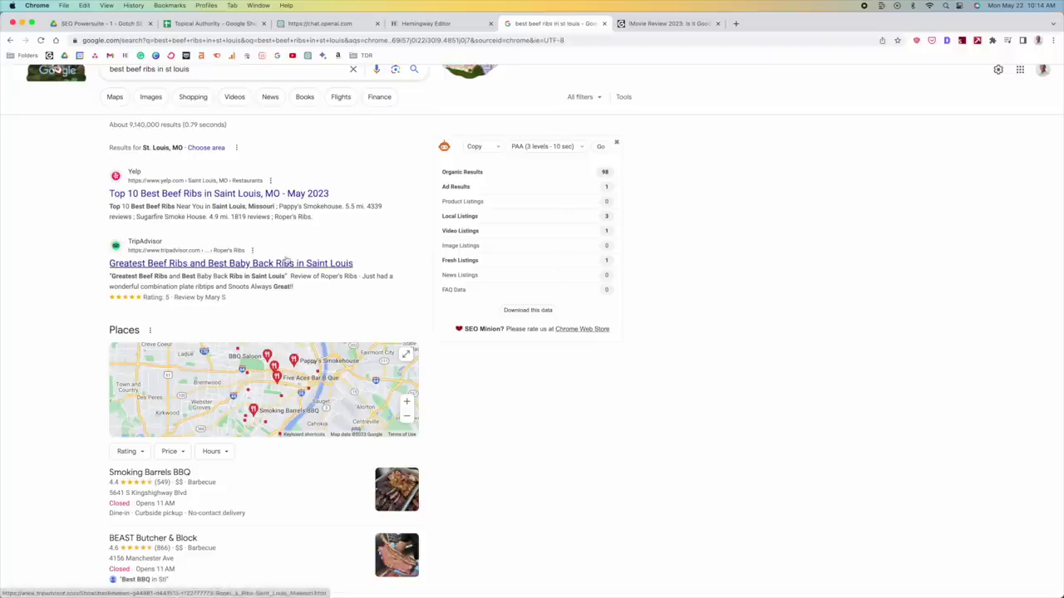
scroll(291, 145, up, 1)
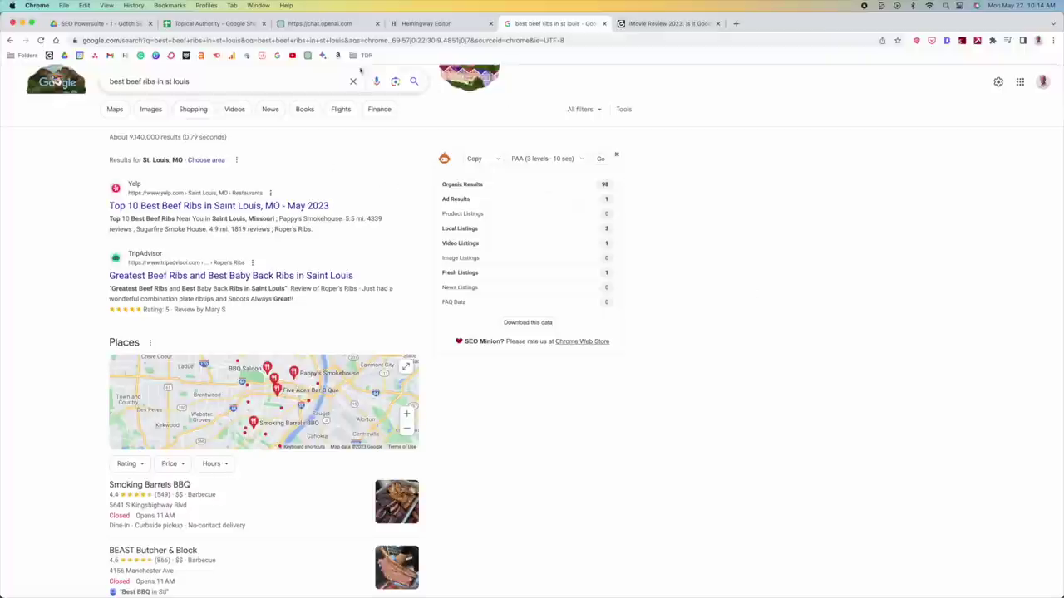
click(215, 23)
drag(271, 176, 275, 516)
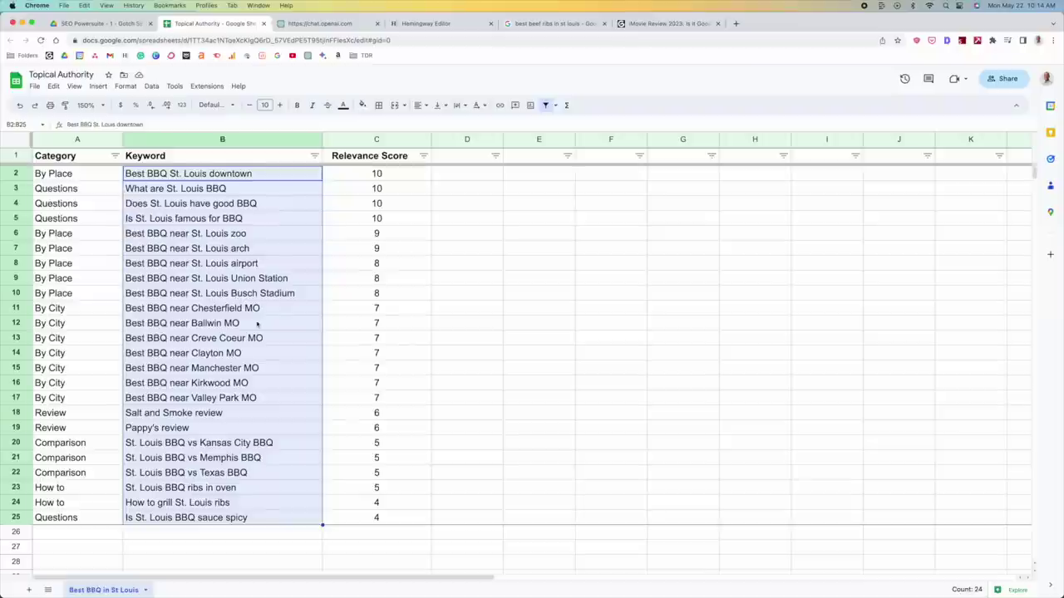
- Review the two Review-category keywords in rows 18 and 19, focusing on "Salt and Smoke review"
click(208, 403)
mouse_move(17, 413)
mouse_down()
mouse_move(17, 442)
mouse_move(18, 426)
mouse_up()
click(156, 420)
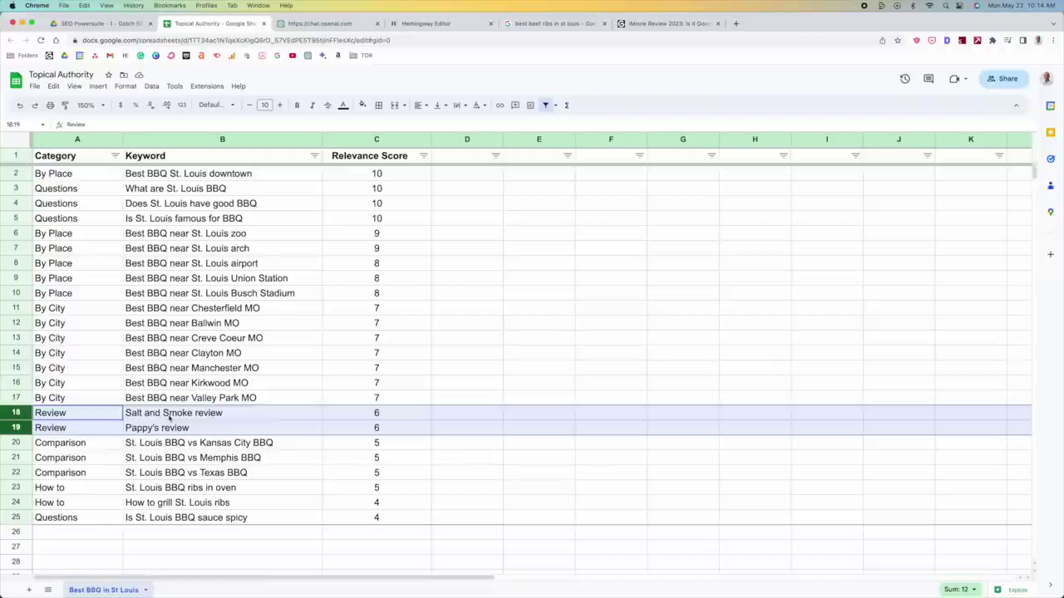
click(170, 418)
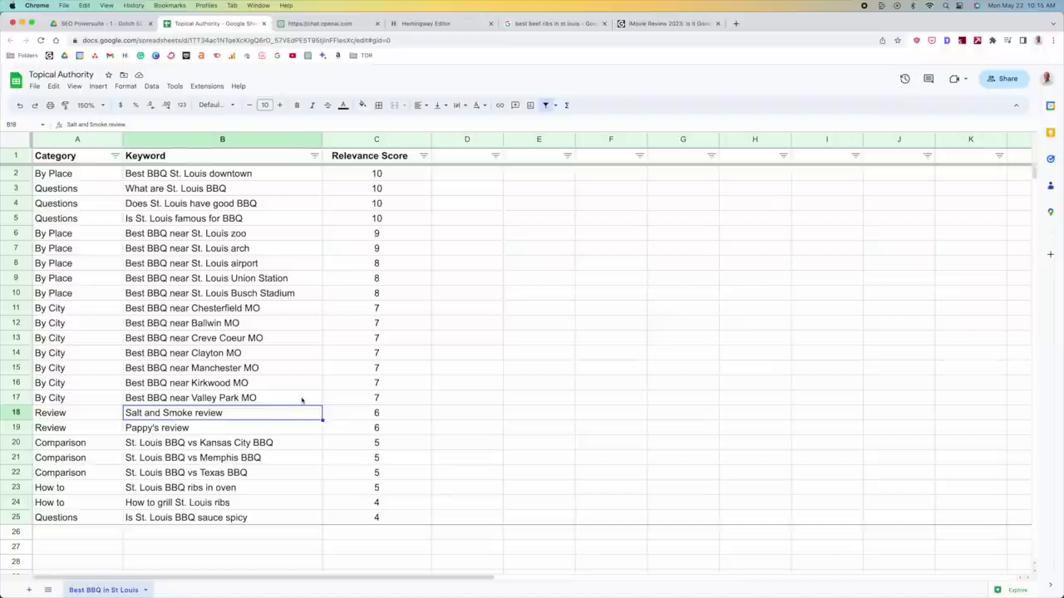
click(511, 327)
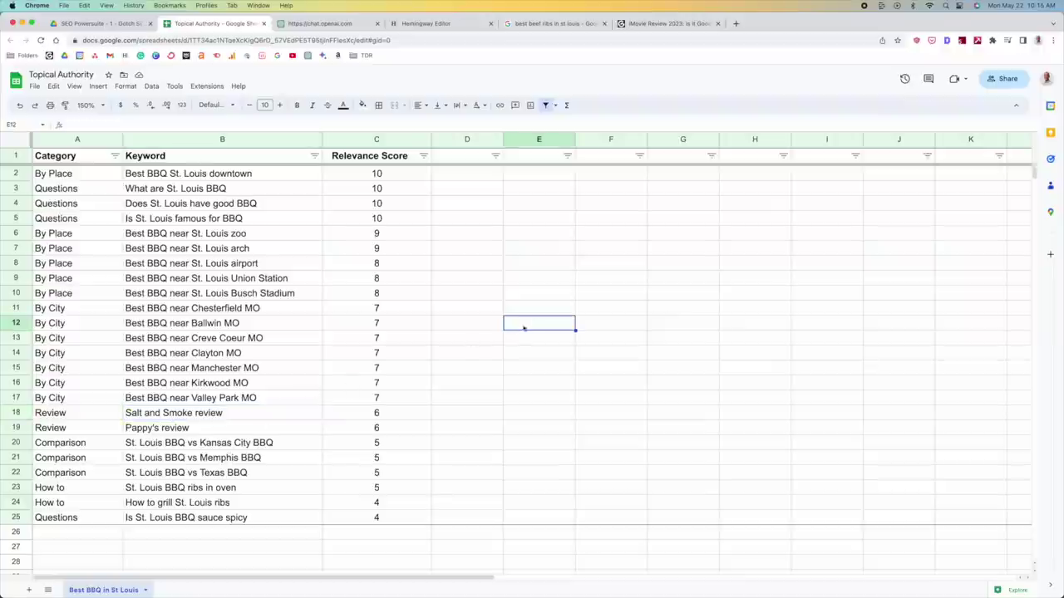
click(550, 299)
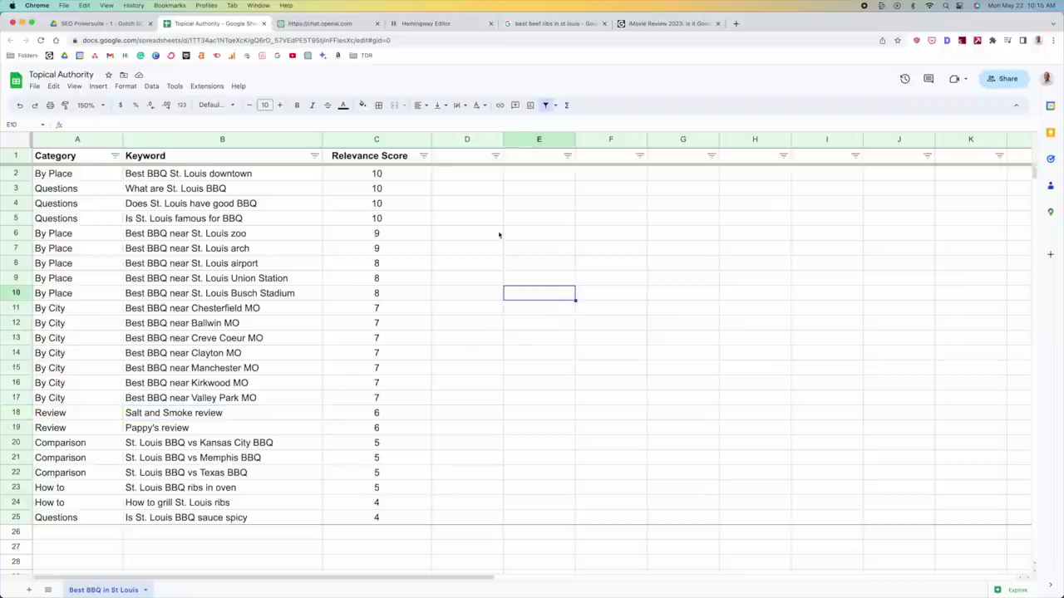
- Check the keyword relevance score table in ChatGPT and return to the Topical Authority sheet
click(333, 23)
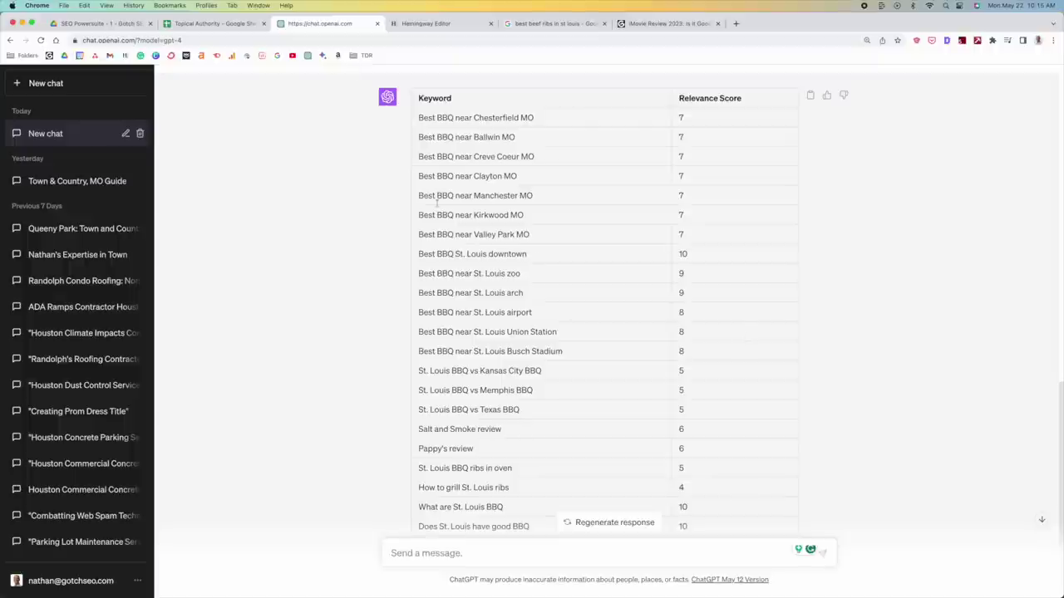
click(215, 24)
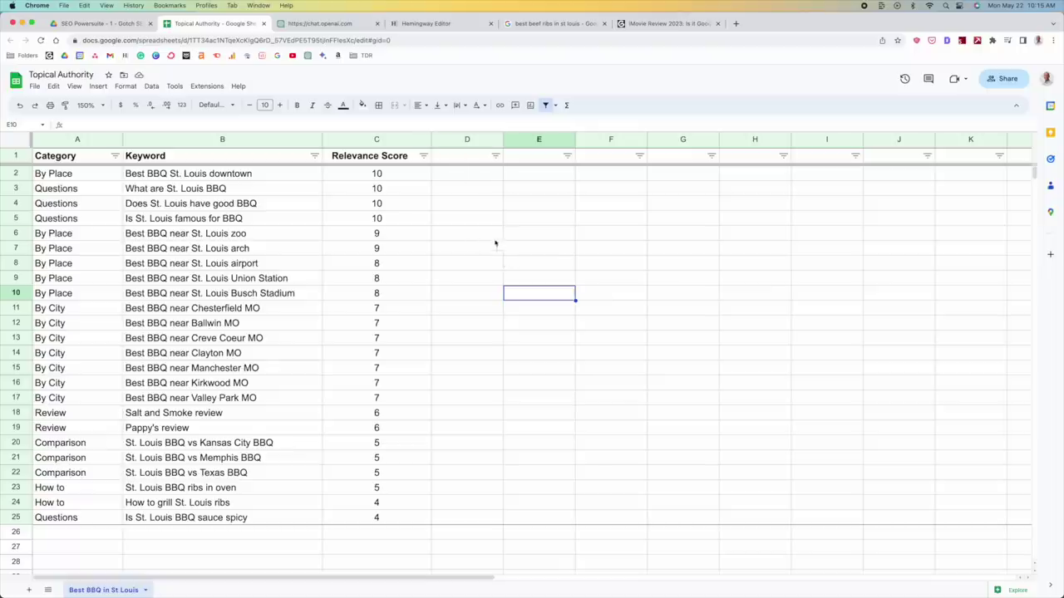
click(492, 237)
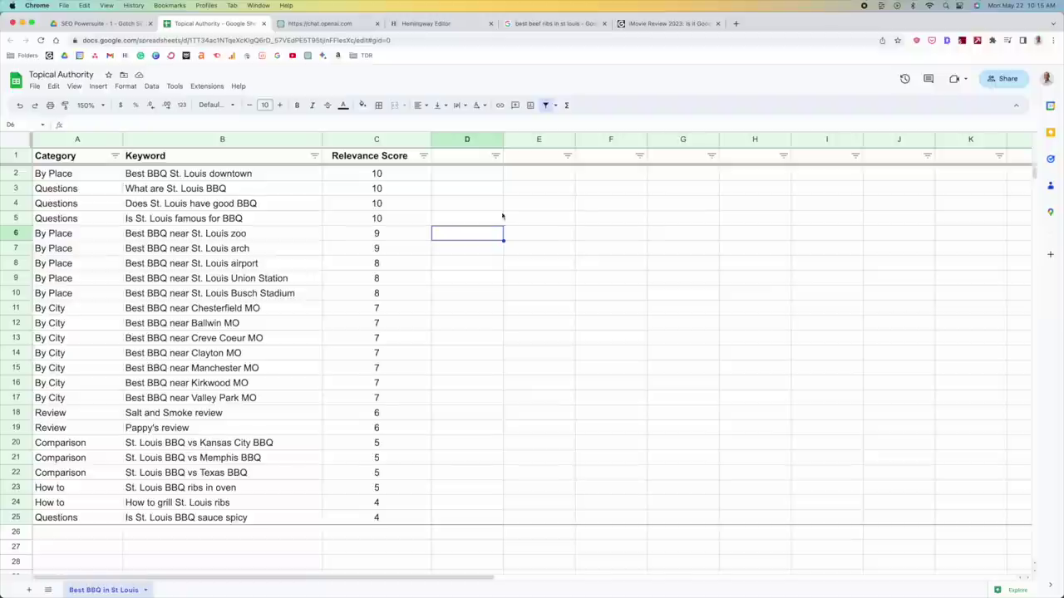